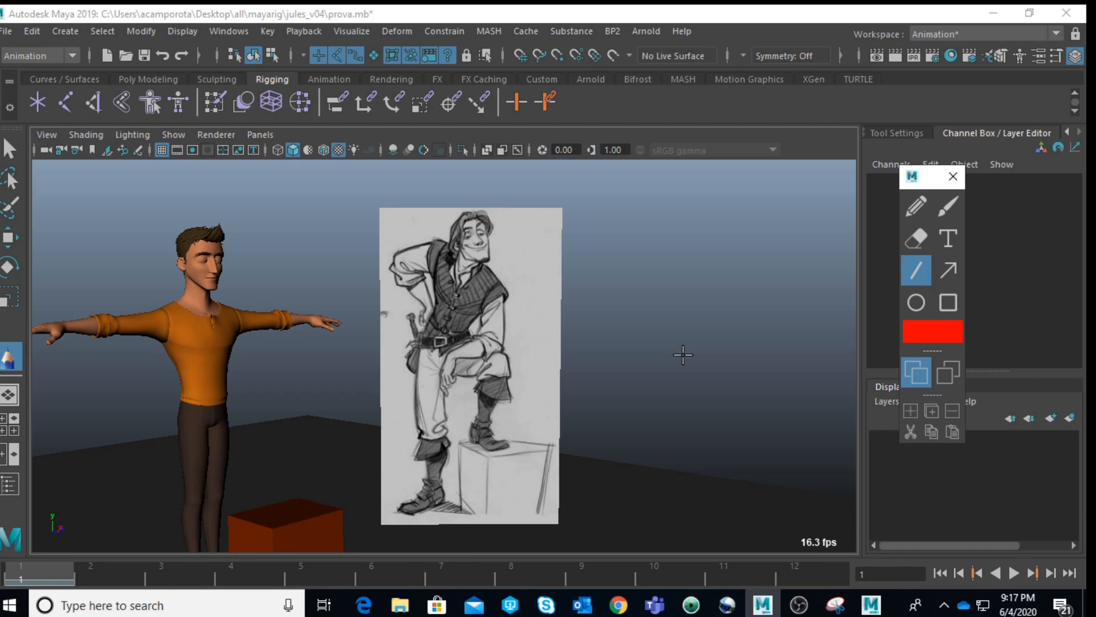
- Draw red grease pencil lines over the reference sketch along the shoulders, the side of the torso and the belt
scroll(543, 382, up, 2)
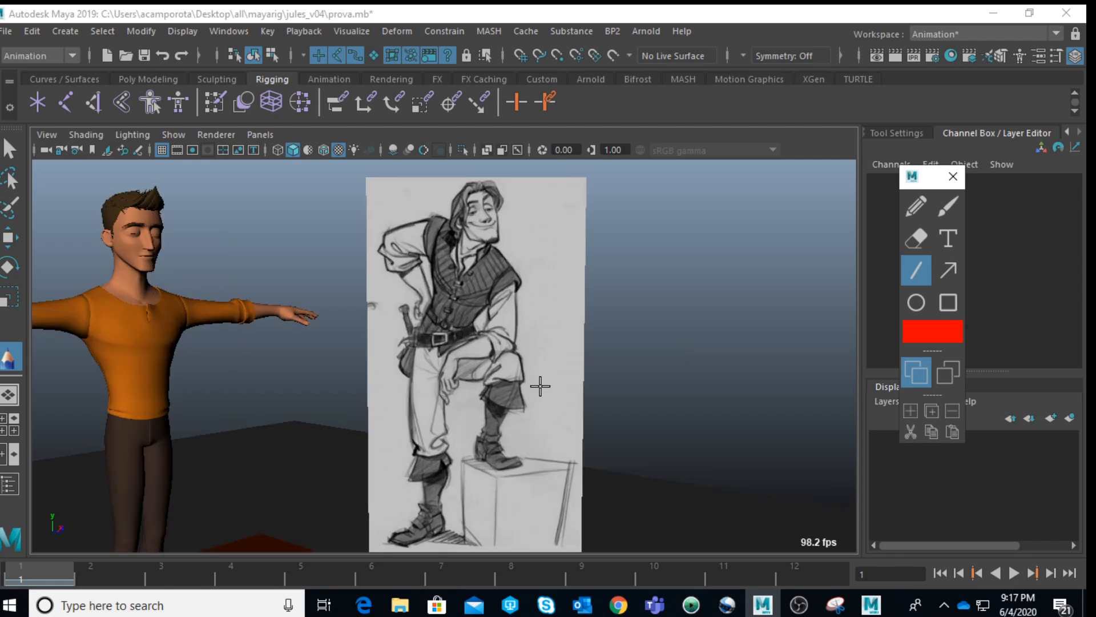
scroll(540, 386, down, 2)
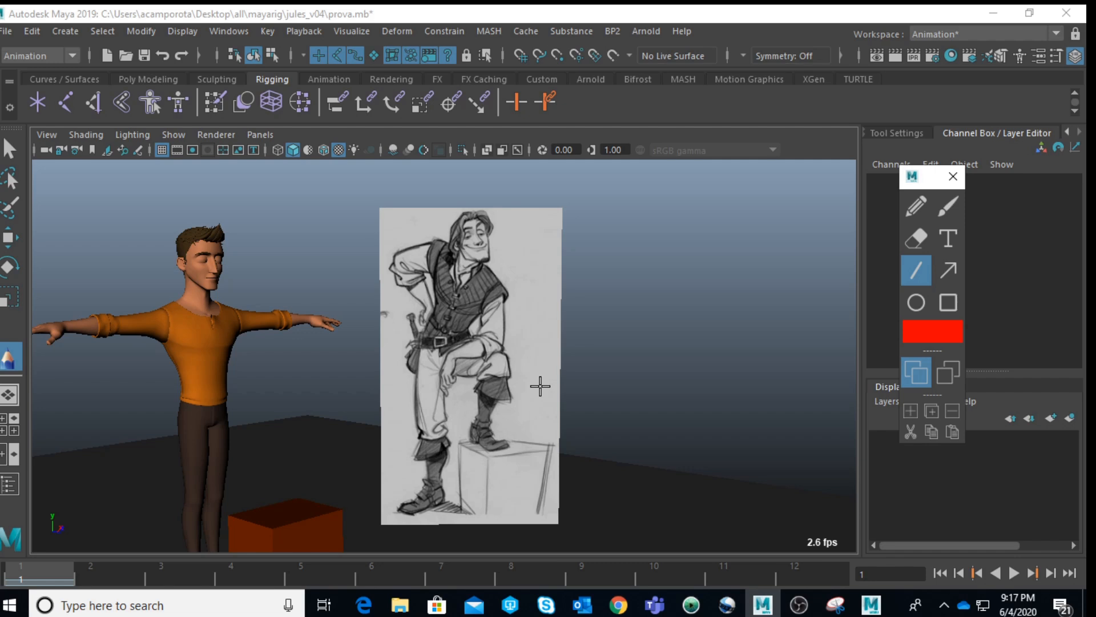
scroll(456, 394, up, 1)
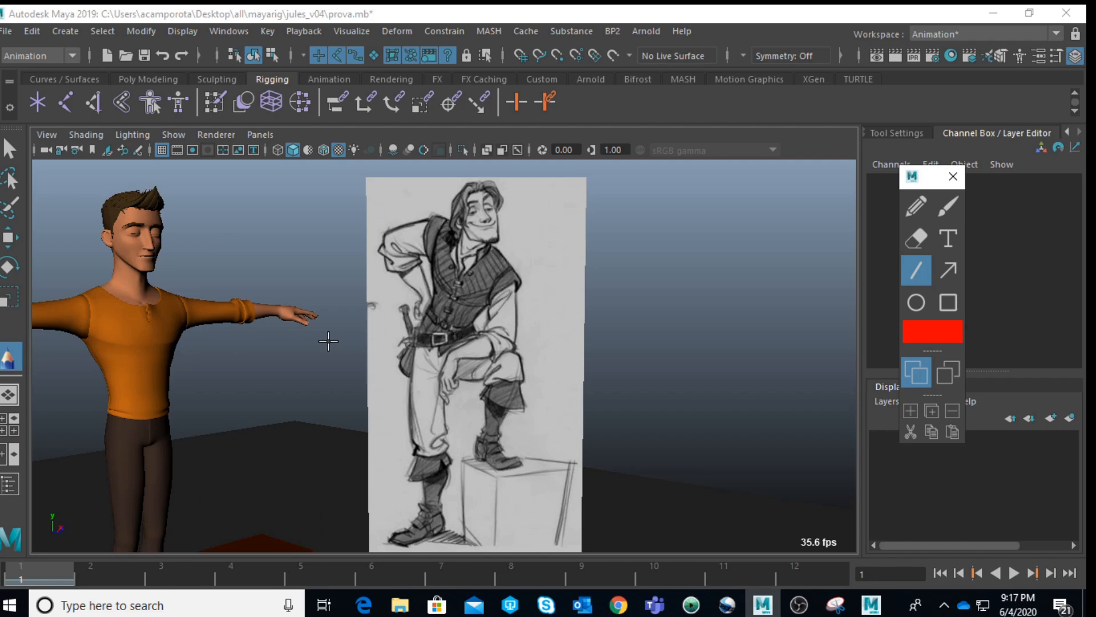
scroll(489, 237, up, 1)
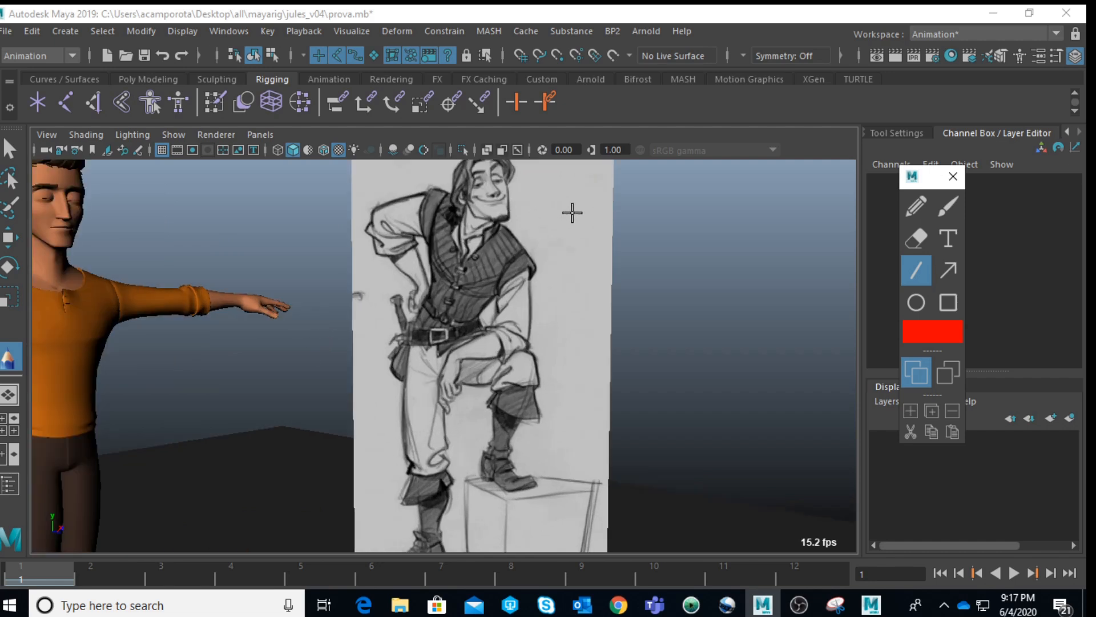
alt+middle_drag(574, 206, 587, 241)
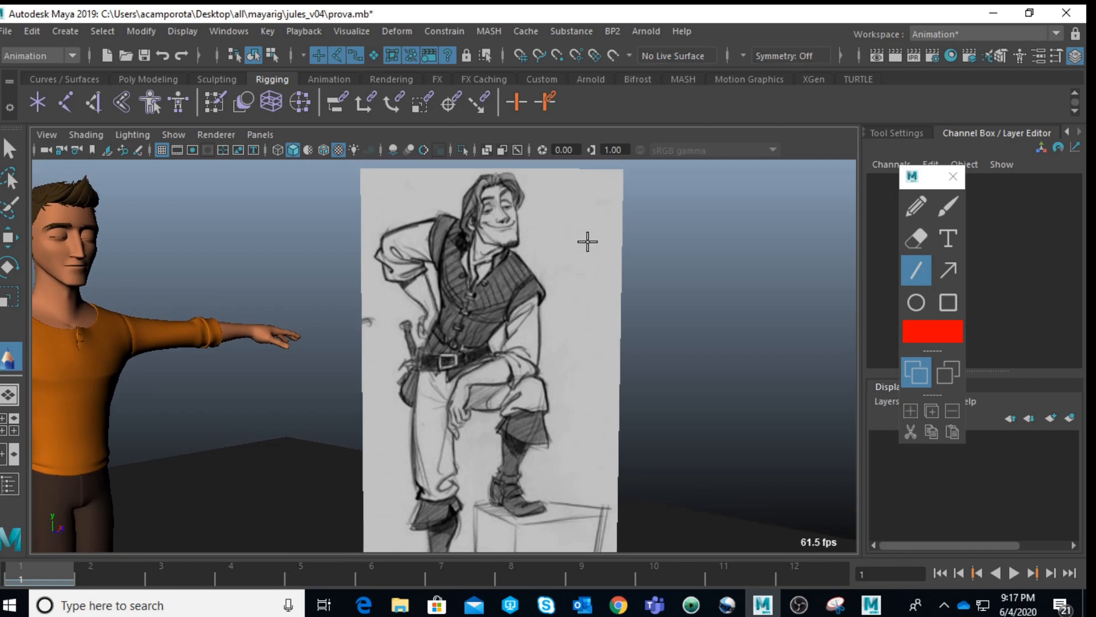
drag(447, 217, 541, 289)
drag(493, 349, 414, 369)
mouse_move(446, 218)
mouse_down()
mouse_move(444, 297)
mouse_move(415, 365)
mouse_up()
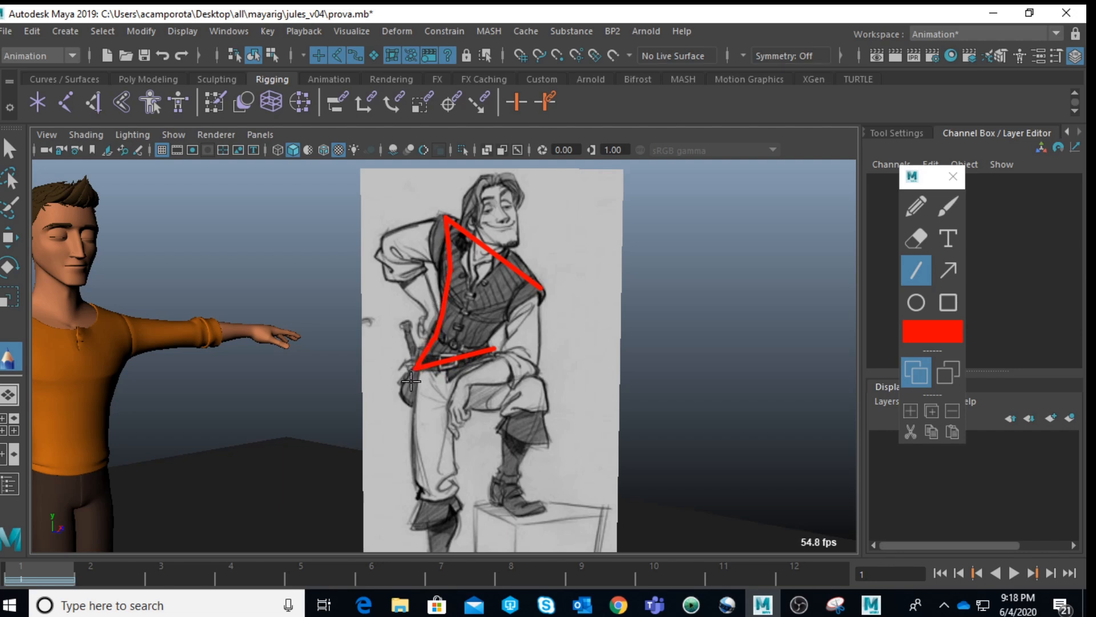
- Trace the sketch's straight standing leg and the bent leg resting on the block with red lines
drag(416, 368, 422, 566)
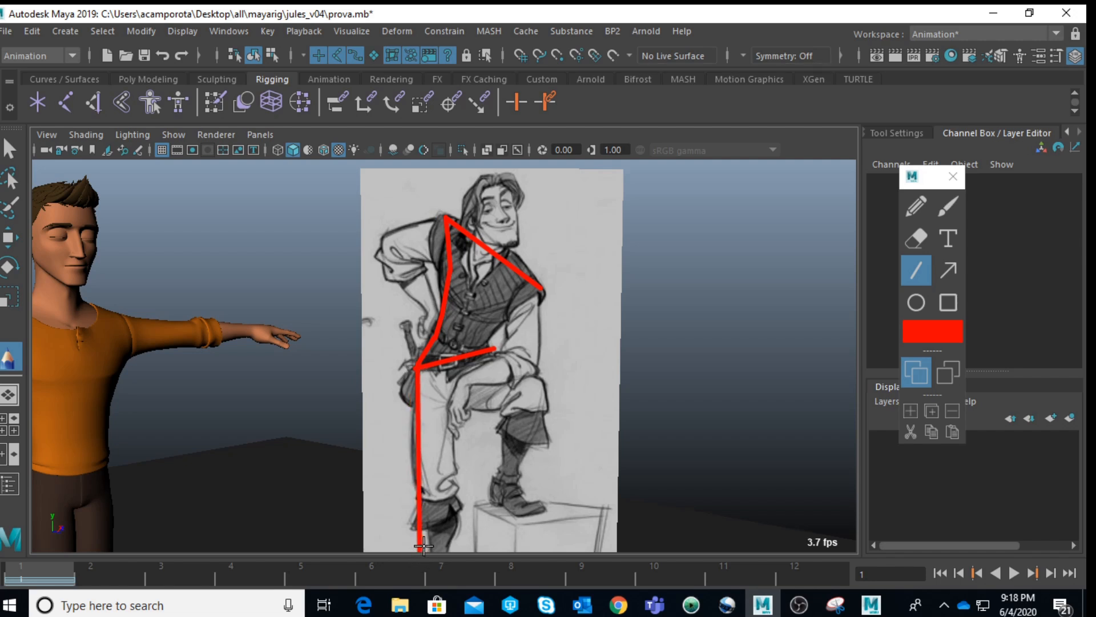
mouse_move(468, 356)
mouse_down()
mouse_move(557, 381)
mouse_move(517, 495)
mouse_up()
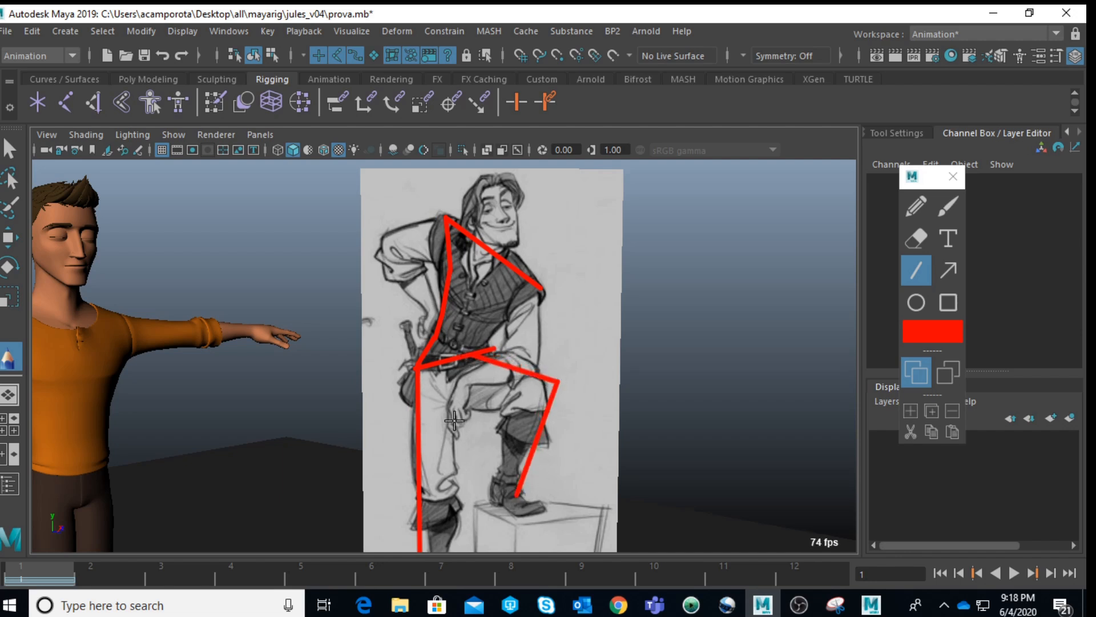
mouse_move(451, 409)
mouse_down()
mouse_move(526, 405)
mouse_move(496, 497)
mouse_up()
drag(456, 409, 450, 551)
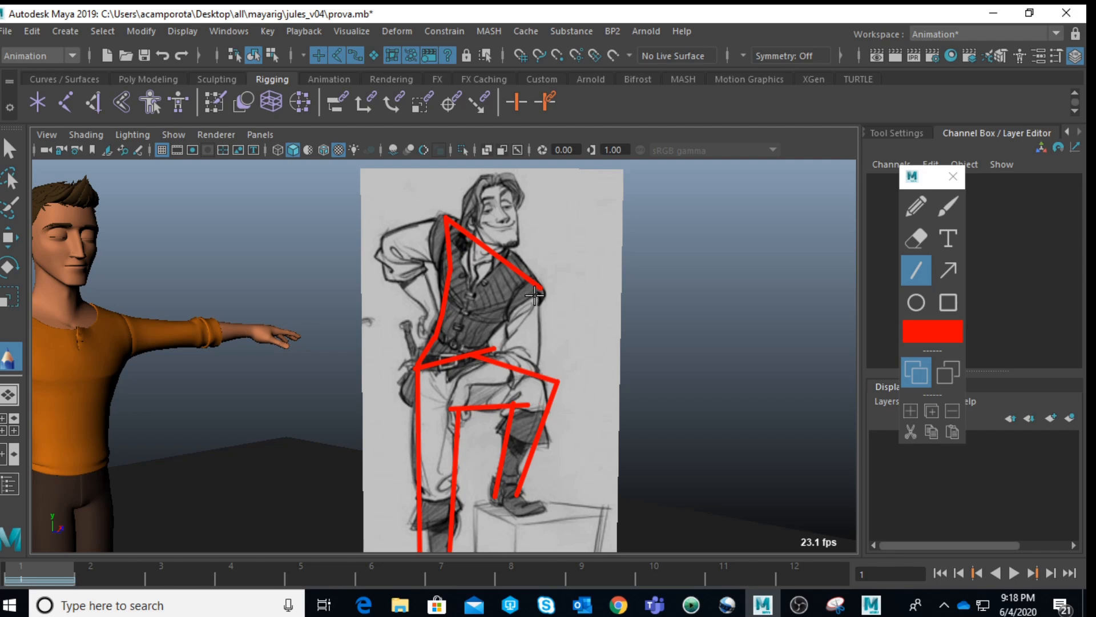
- Trace the sketch's forearm leaning on the raised knee, the neck and the head with red lines
drag(536, 287, 538, 370)
mouse_move(491, 304)
mouse_down()
mouse_move(506, 356)
mouse_move(462, 372)
mouse_up()
mouse_move(542, 372)
mouse_down()
mouse_move(473, 384)
mouse_move(468, 413)
mouse_up()
mouse_move(461, 374)
mouse_down()
mouse_move(450, 411)
mouse_move(487, 377)
mouse_up()
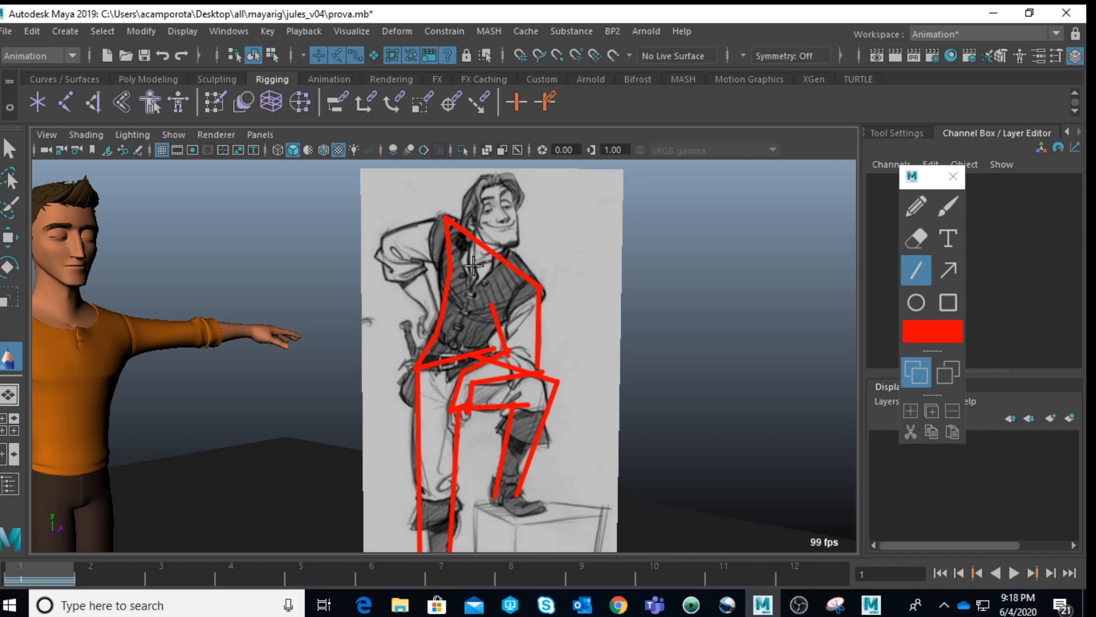
mouse_move(475, 268)
mouse_down()
mouse_move(512, 241)
mouse_move(479, 233)
mouse_move(488, 241)
mouse_move(512, 185)
mouse_move(518, 245)
mouse_up()
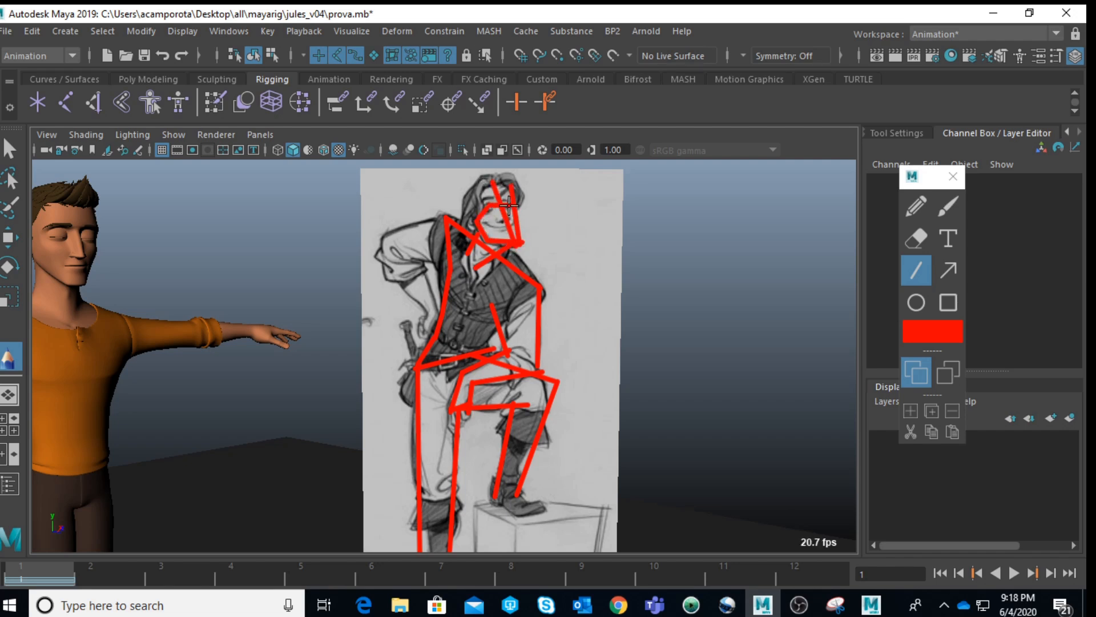
- Undo all the red grease pencil lines drawn over the reference sketch
key(ctrl+z)
key(ctrl+z)
key(ctrl+z)
key(ctrl+z)
key(ctrl+z)
key(ctrl+z)
key(ctrl+z)
key(ctrl+z)
key(ctrl+z)
key(ctrl+z)
key(ctrl+z)
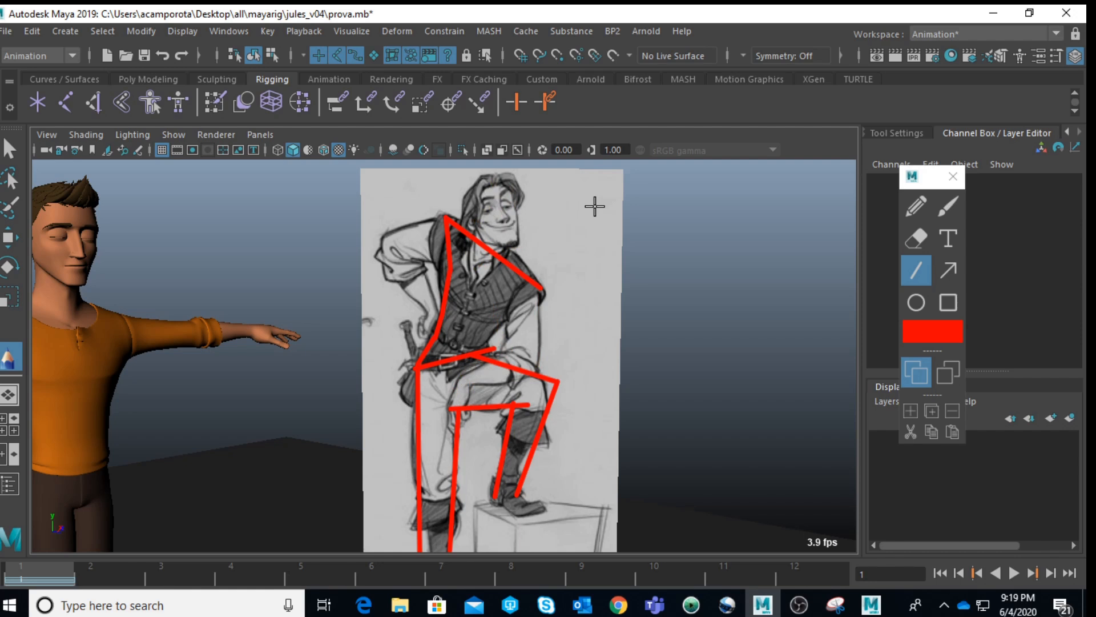
key(ctrl+z)
key(ctrl+z)
key(ctrl+z)
key(ctrl+z)
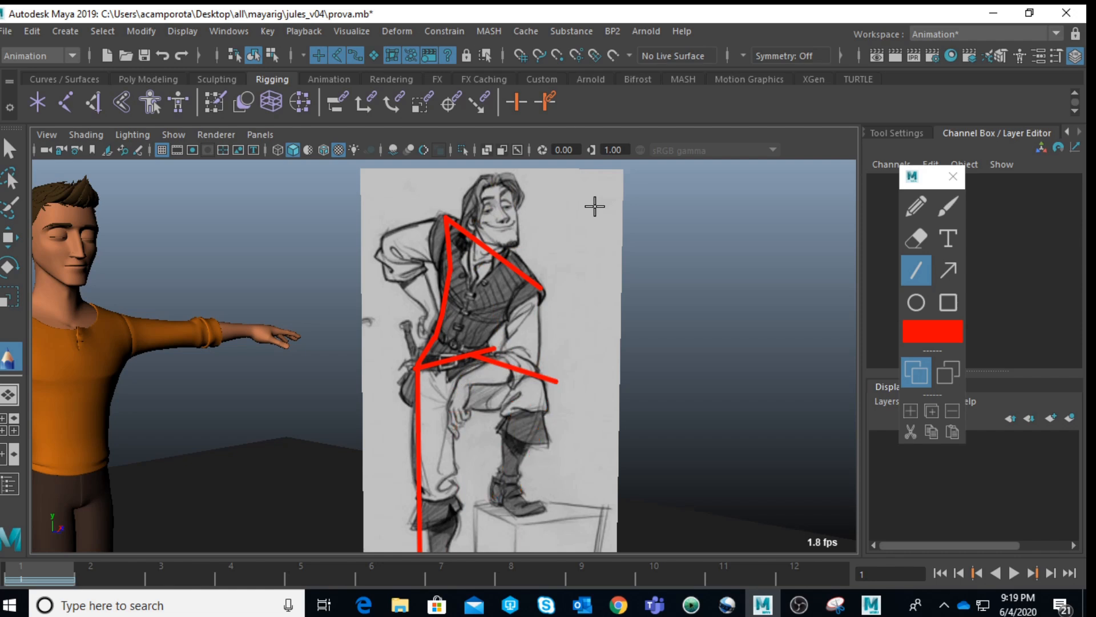
key(ctrl+z)
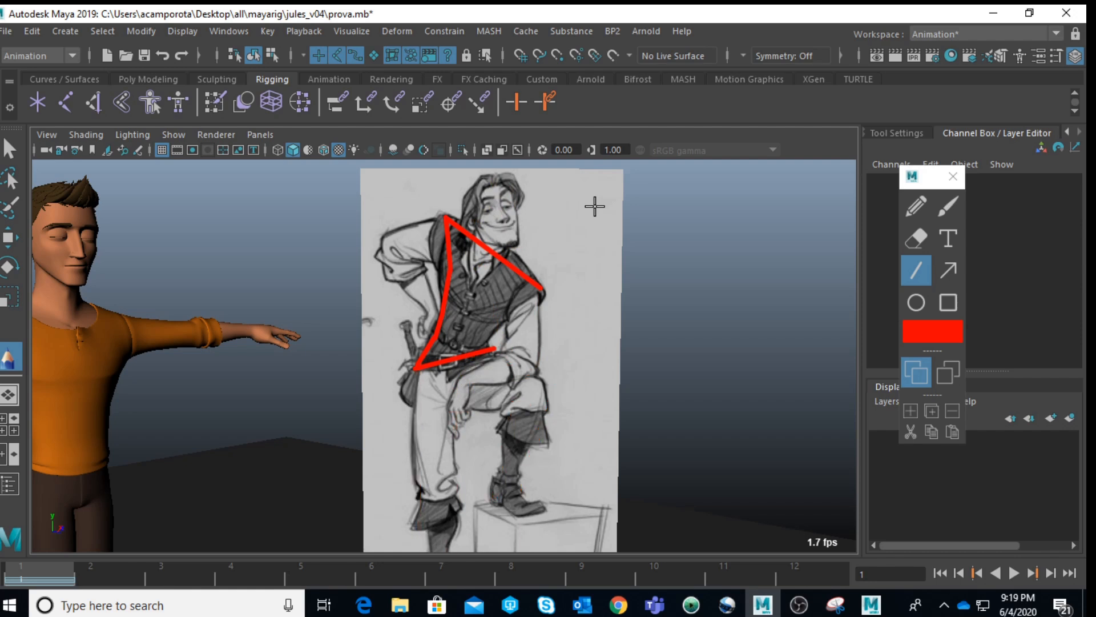
key(ctrl+z)
key(ctrl+z)
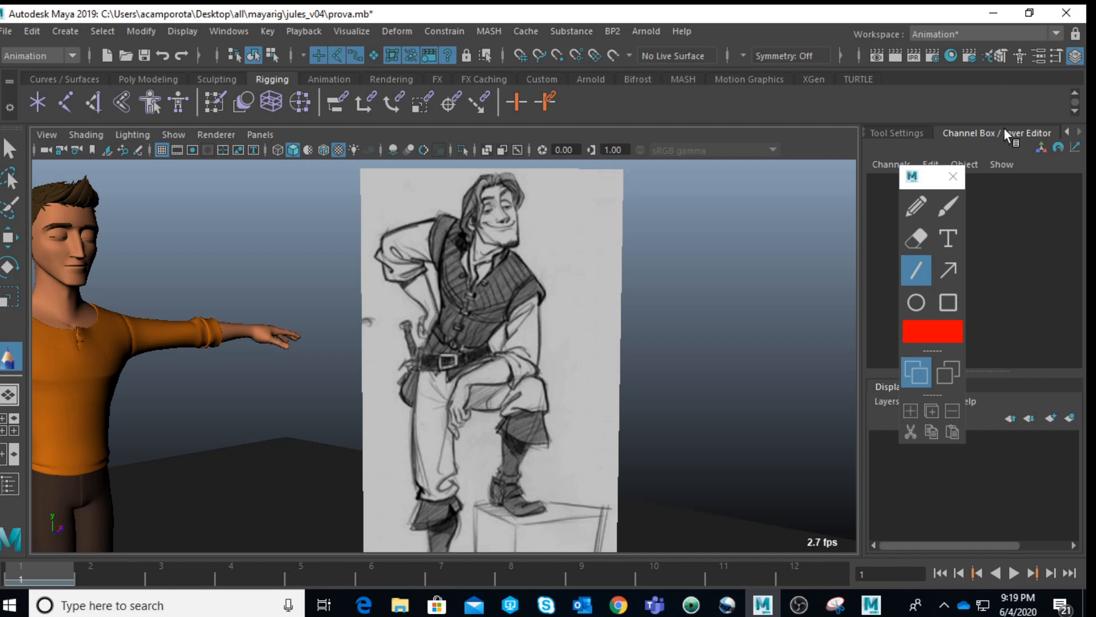
- Close the grease pencil tools and move the left foot IK control onto the red box, Translate Y about 43.97 and Z about 34.17
click(952, 175)
click(308, 482)
key(w)
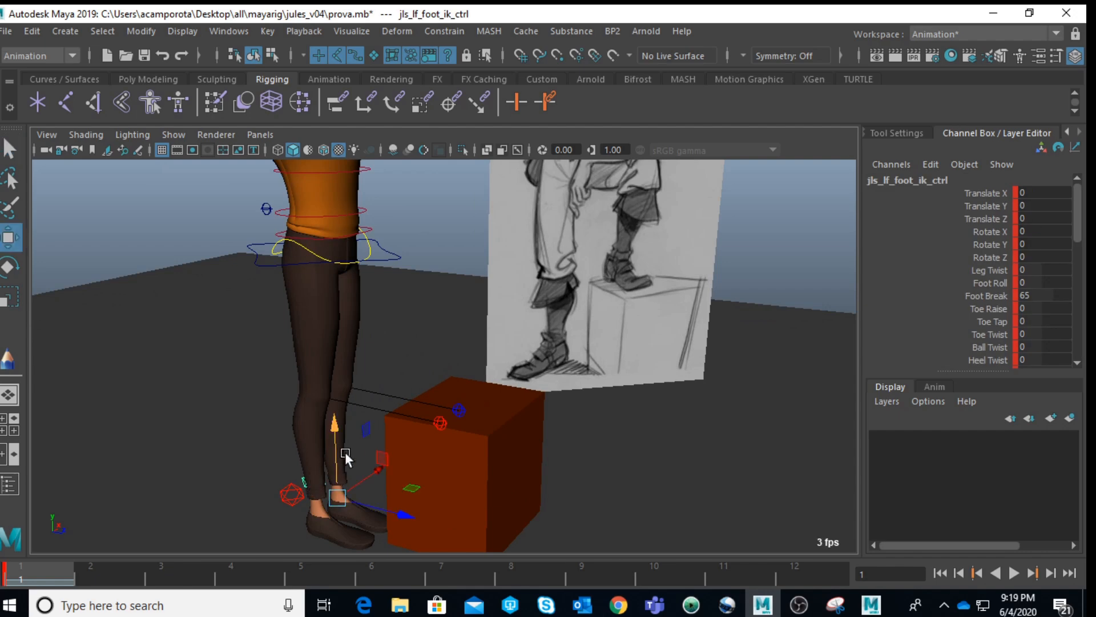
drag(334, 434, 479, 378)
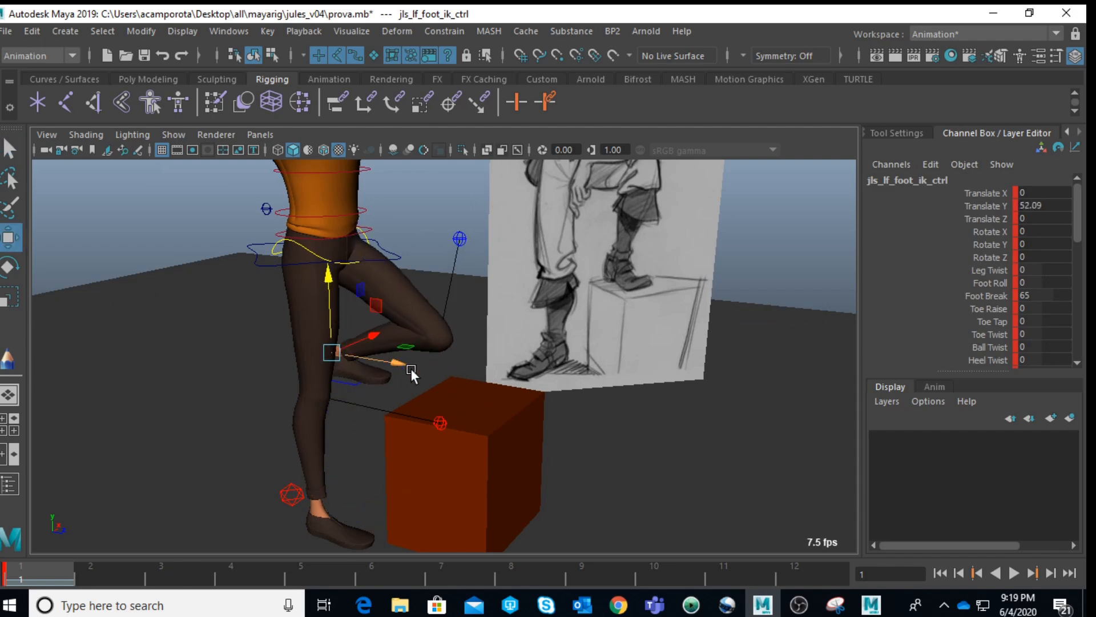
drag(400, 367, 383, 304)
- Reposition the right foot IK control and rotate it so the standing foot turns outward
scroll(381, 306, down, 3)
alt+drag(387, 341, 470, 327)
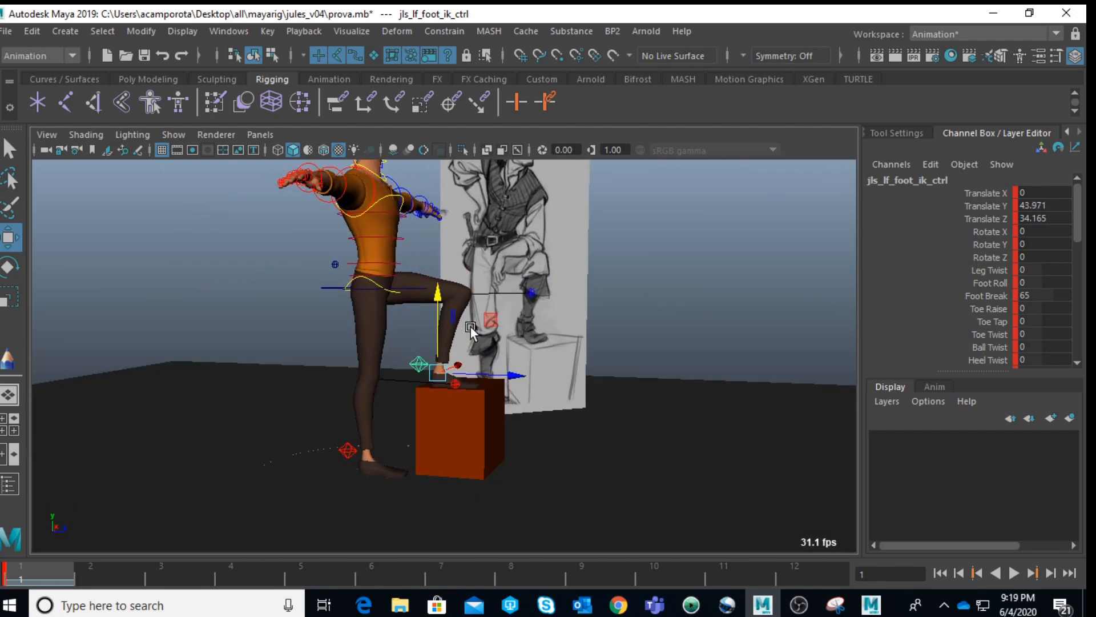
click(349, 451)
drag(400, 470, 588, 327)
key(e)
drag(388, 461, 329, 373)
- Rotate the COG control to about X 17.1, Y -41.3 and Z -15.7 so the body leans toward the raised leg
click(325, 380)
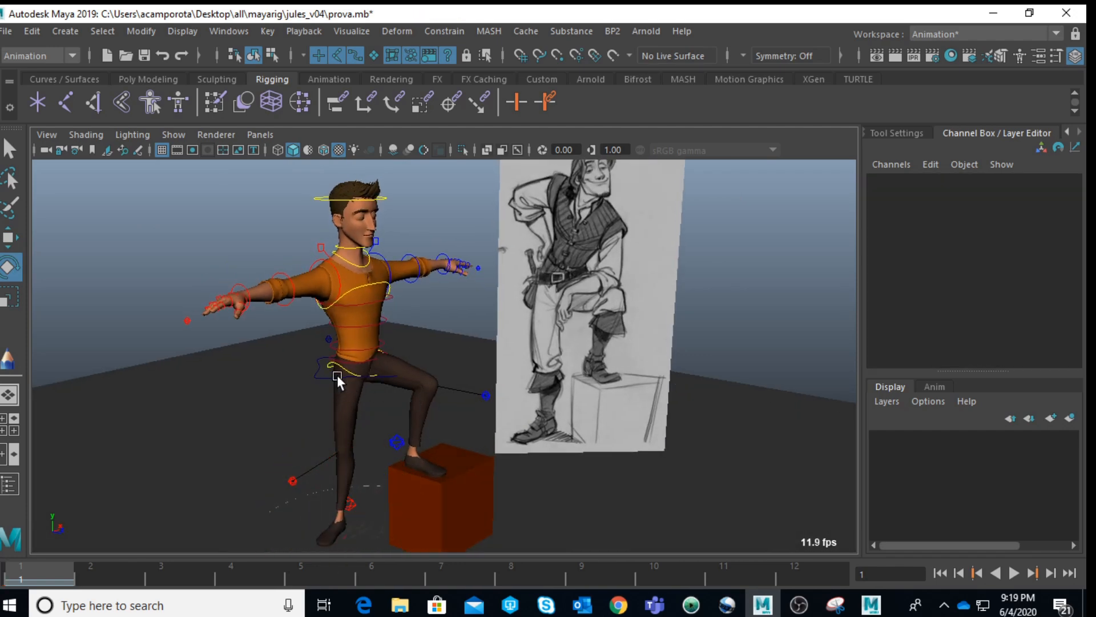
click(336, 375)
drag(397, 337, 407, 367)
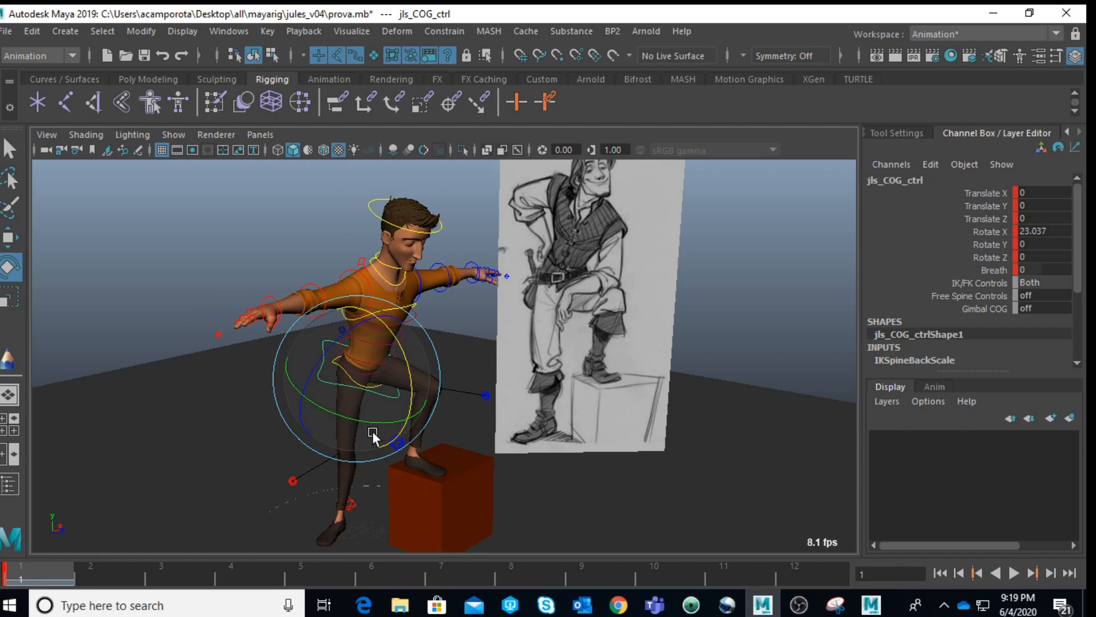
drag(346, 415, 321, 388)
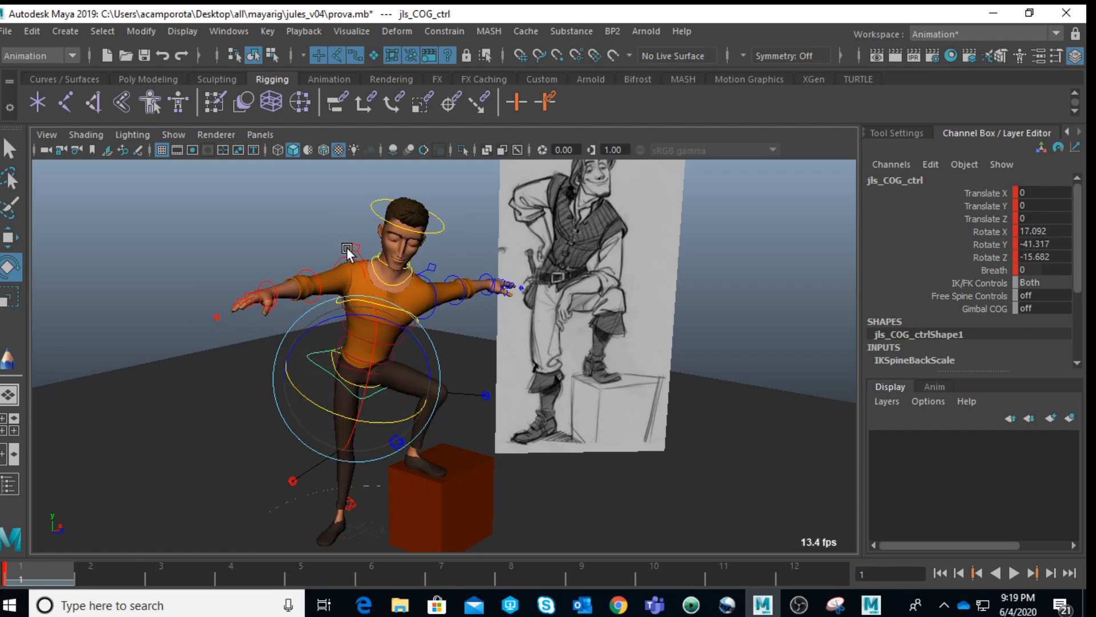
- Set Follow Align to 0 on the right and left upper arm FK controls
click(344, 251)
click(1045, 231)
key(Return)
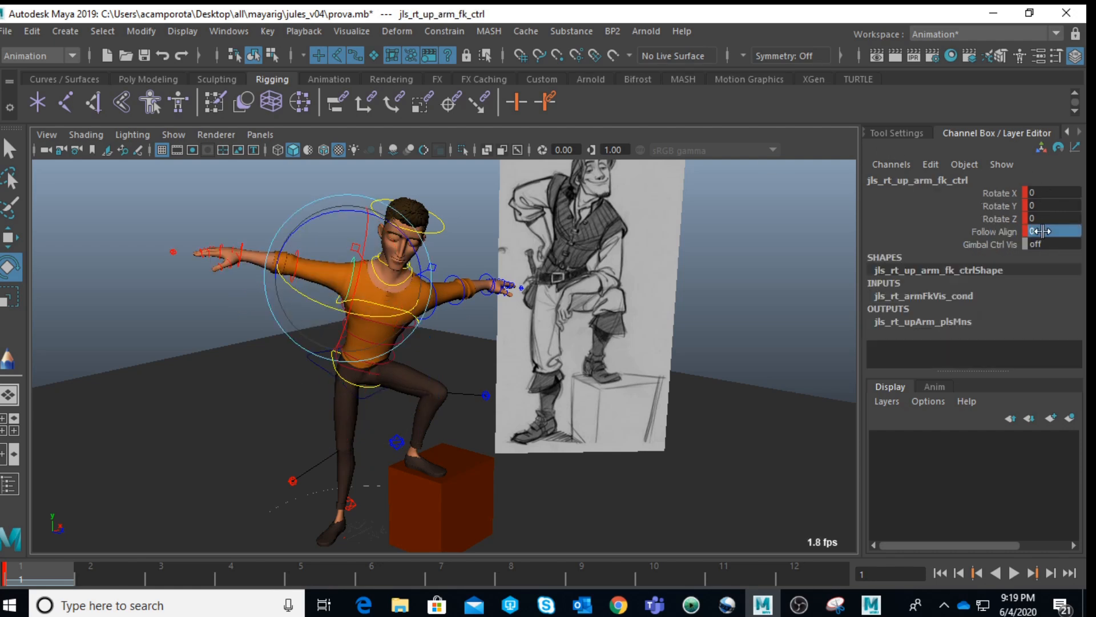
click(451, 331)
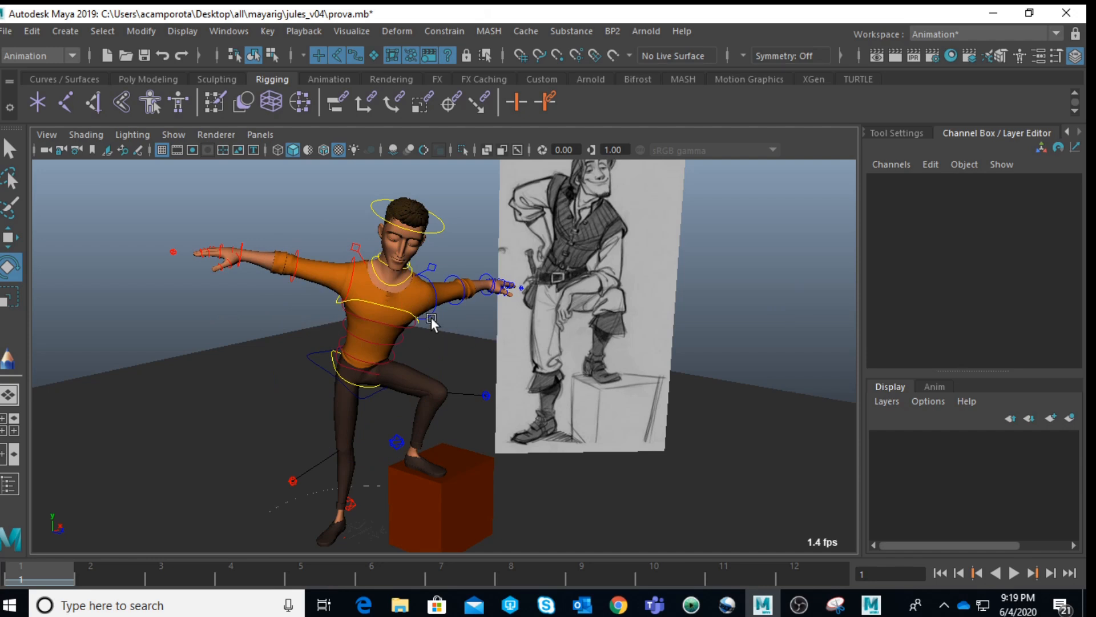
click(430, 316)
double_click(1049, 231)
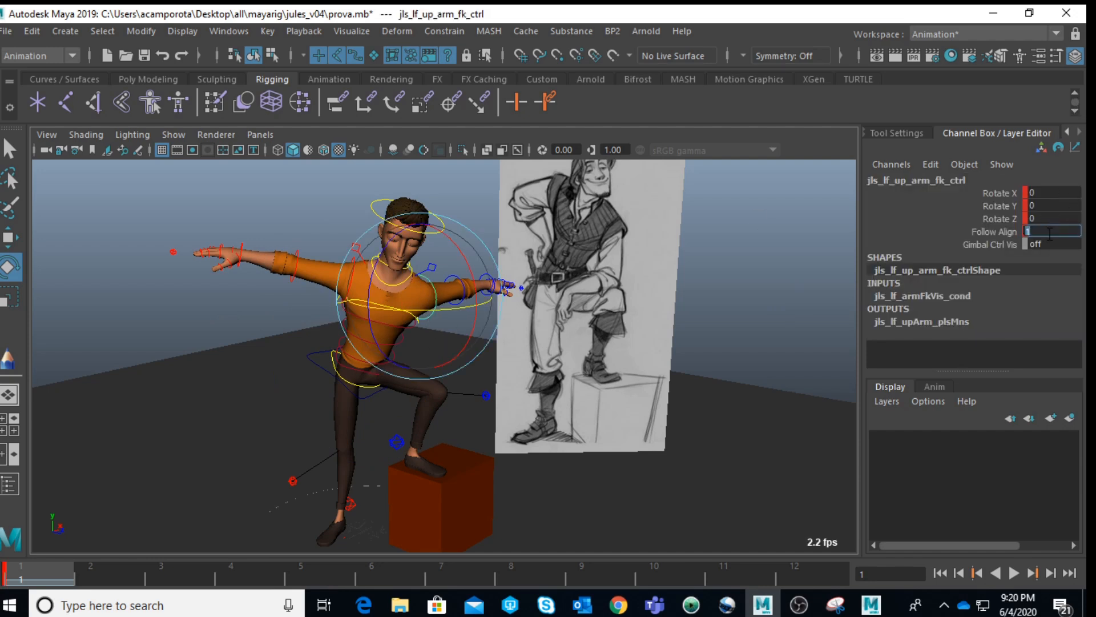
key(Return)
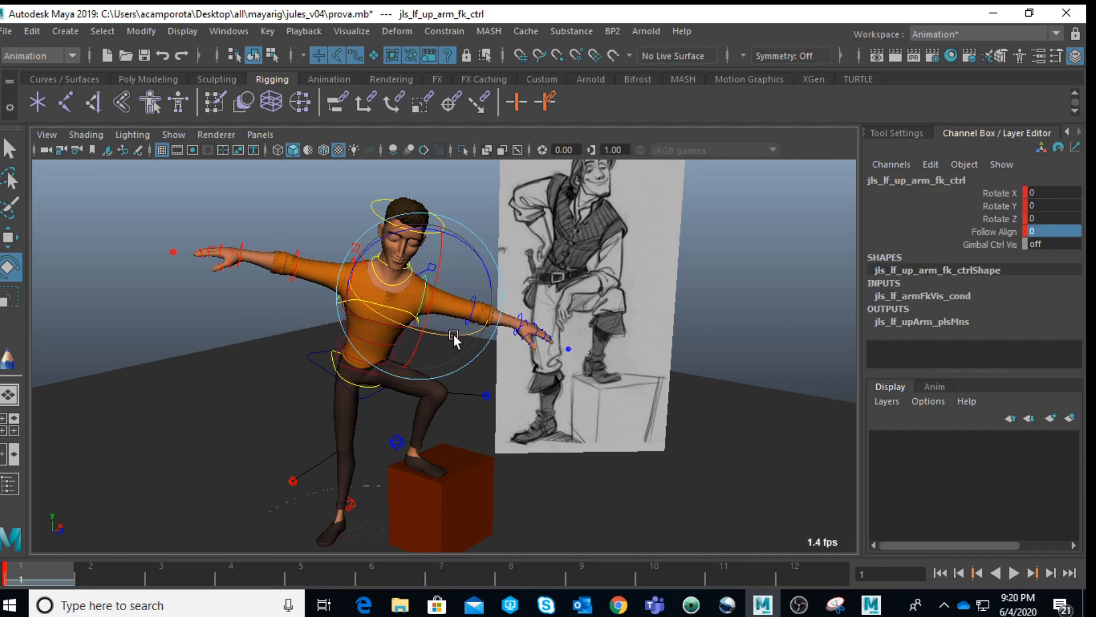
- Refine the COG control's rotation to about X 20.3, Y -44 and Z -20.5
alt+drag(453, 334, 452, 314)
scroll(451, 314, up, 3)
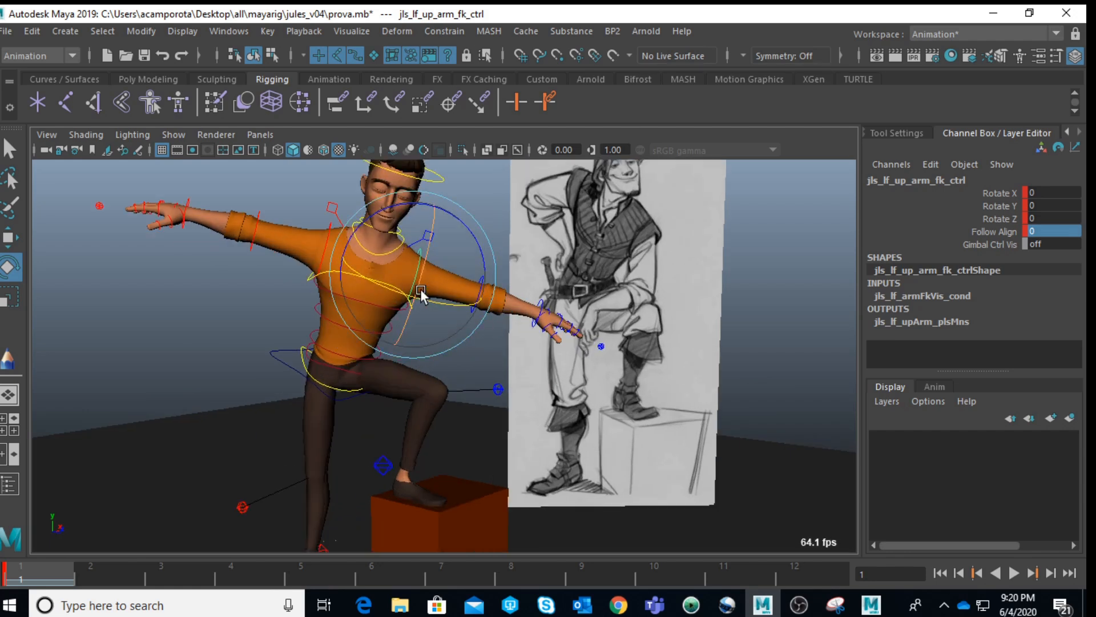
click(369, 299)
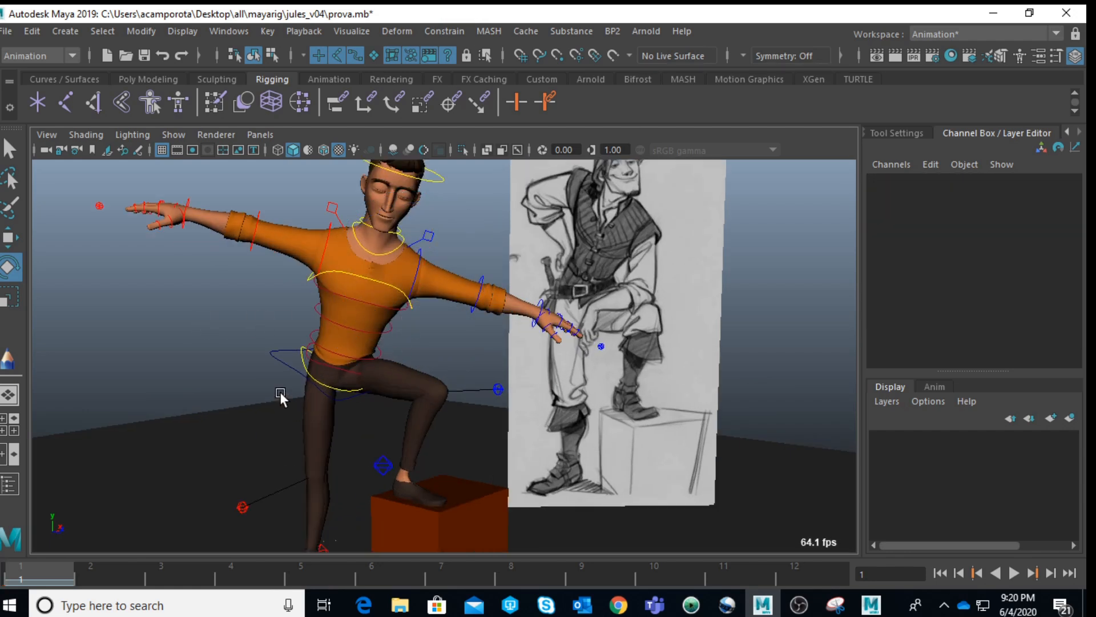
click(284, 366)
drag(387, 332, 370, 392)
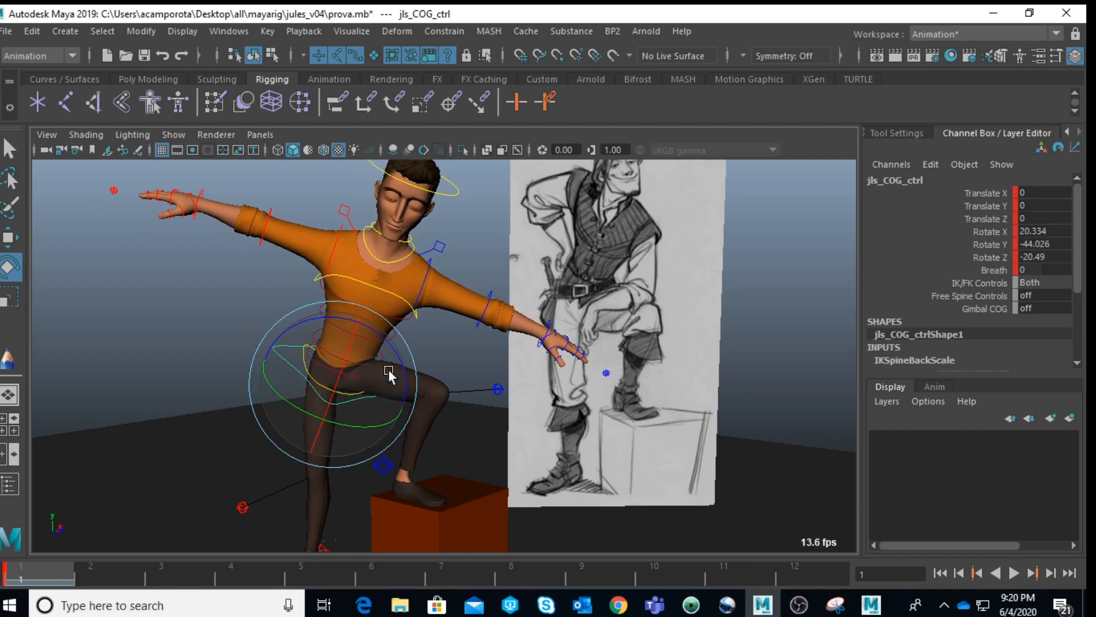
key(w)
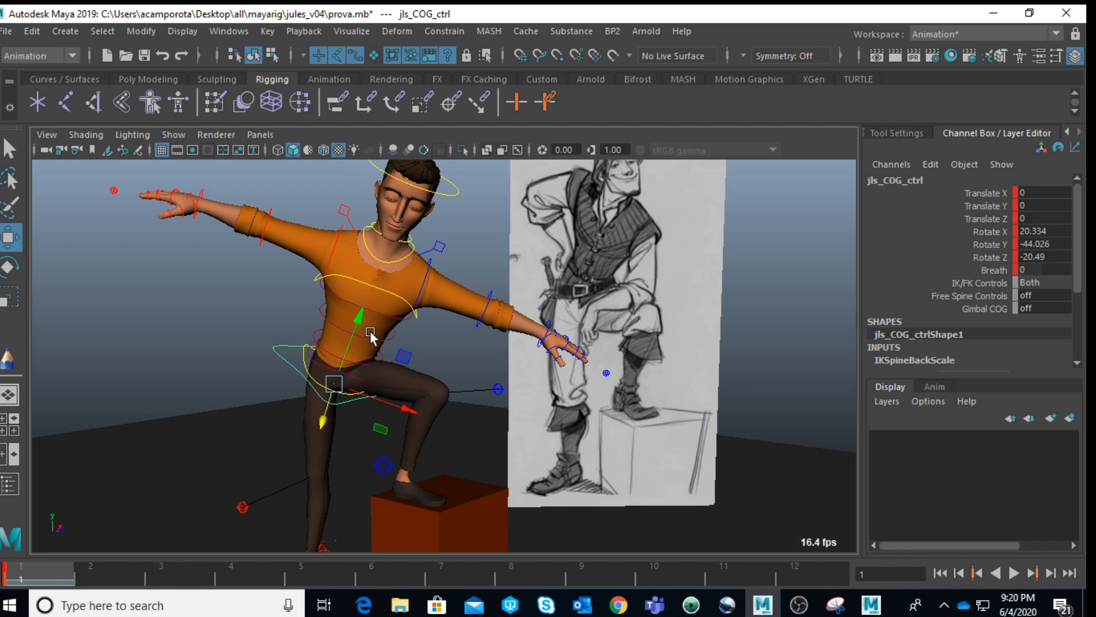
drag(366, 314, 358, 322)
key(ctrl+z)
- Tilt the spine IK hip control to about 17.5 in Rotate Z and nudge it sideways
click(431, 320)
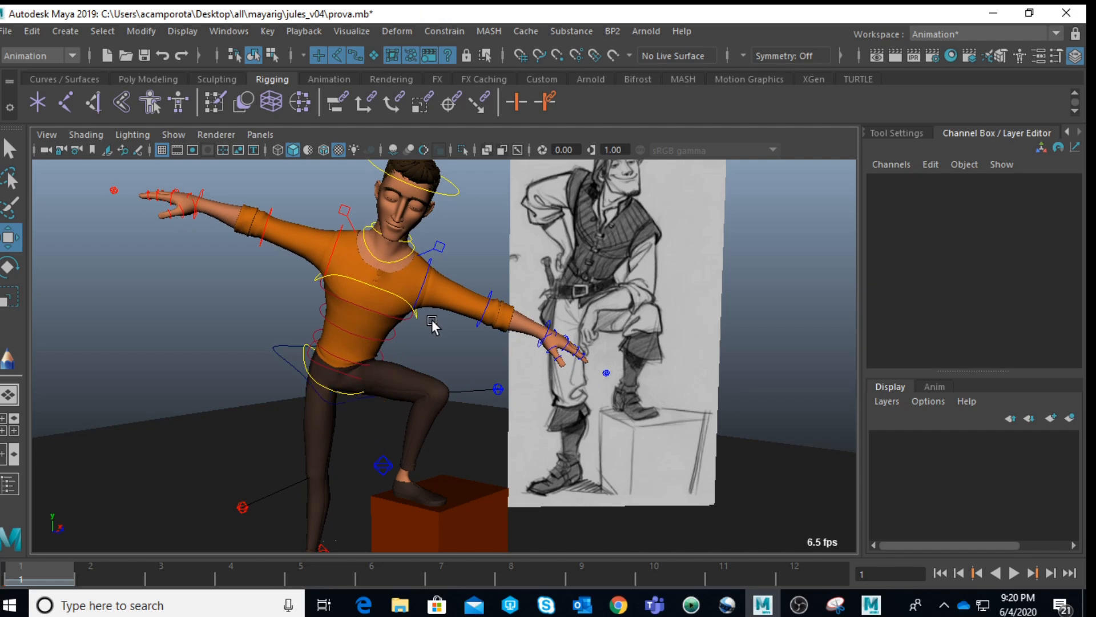
click(344, 393)
key(e)
drag(402, 344, 390, 320)
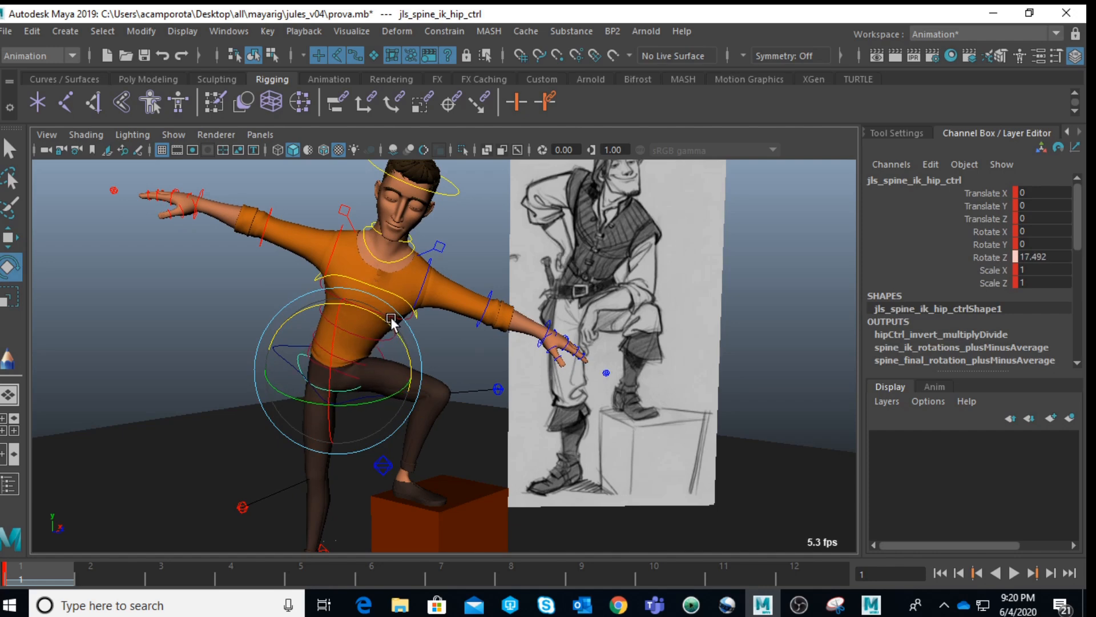
key(w)
drag(412, 378, 420, 380)
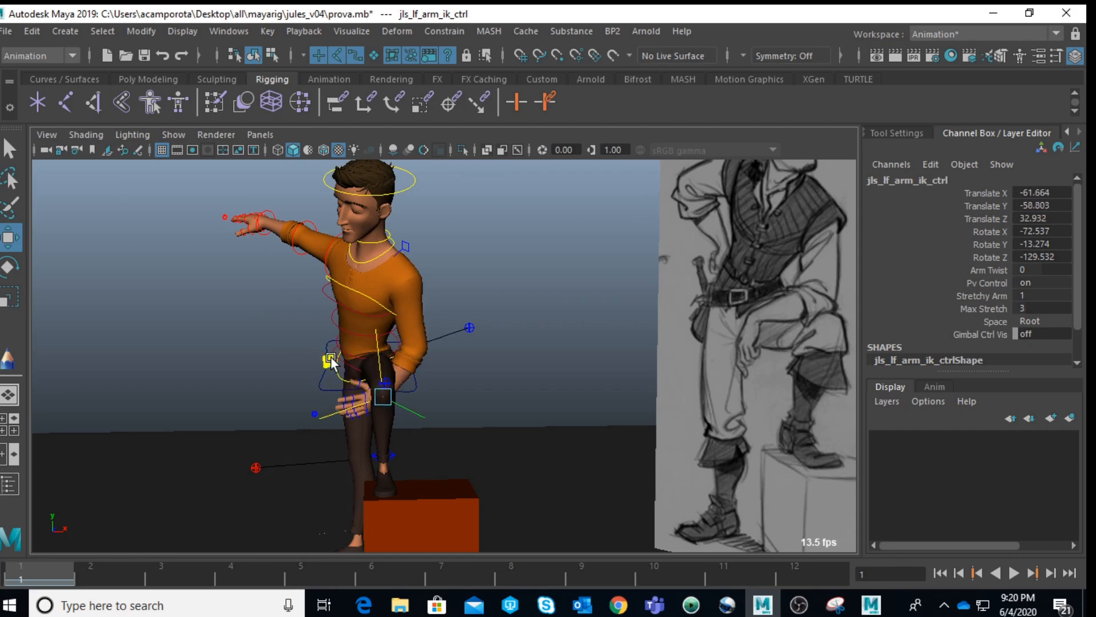
- Move the left arm IK control to about X -75.5, Y -43.1, Z 47.8 and rotate it to about X -10.9, Y -147.4, Z -77.5
drag(331, 358, 654, 314)
key(e)
alt+drag(555, 351, 424, 380)
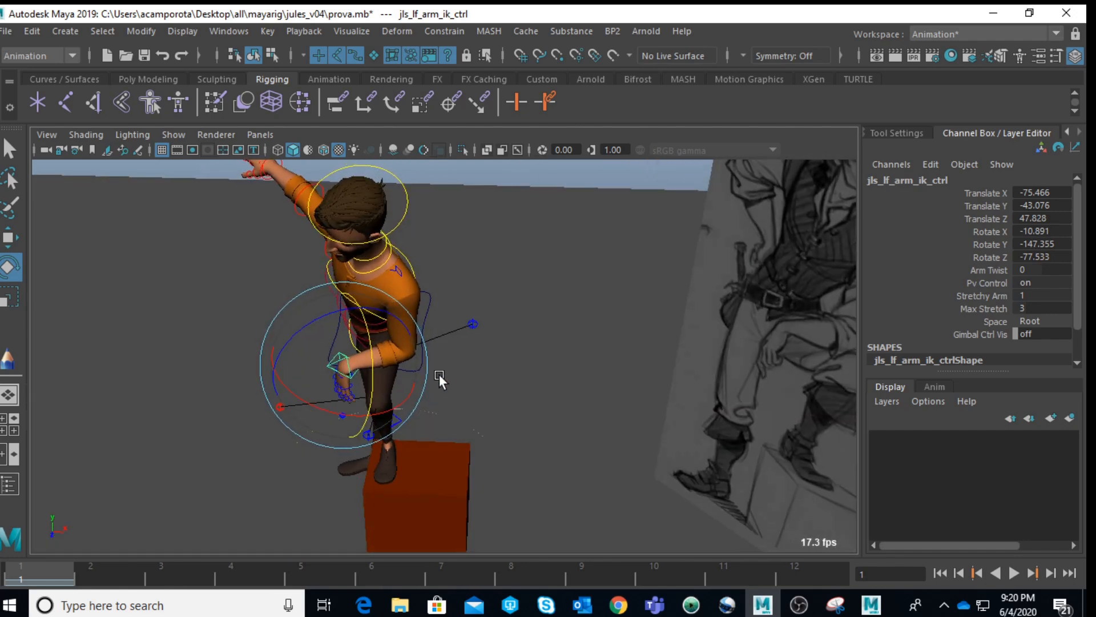
- Set the Move tool's axis orientation to World
key(w)
alt+drag(333, 420, 433, 462)
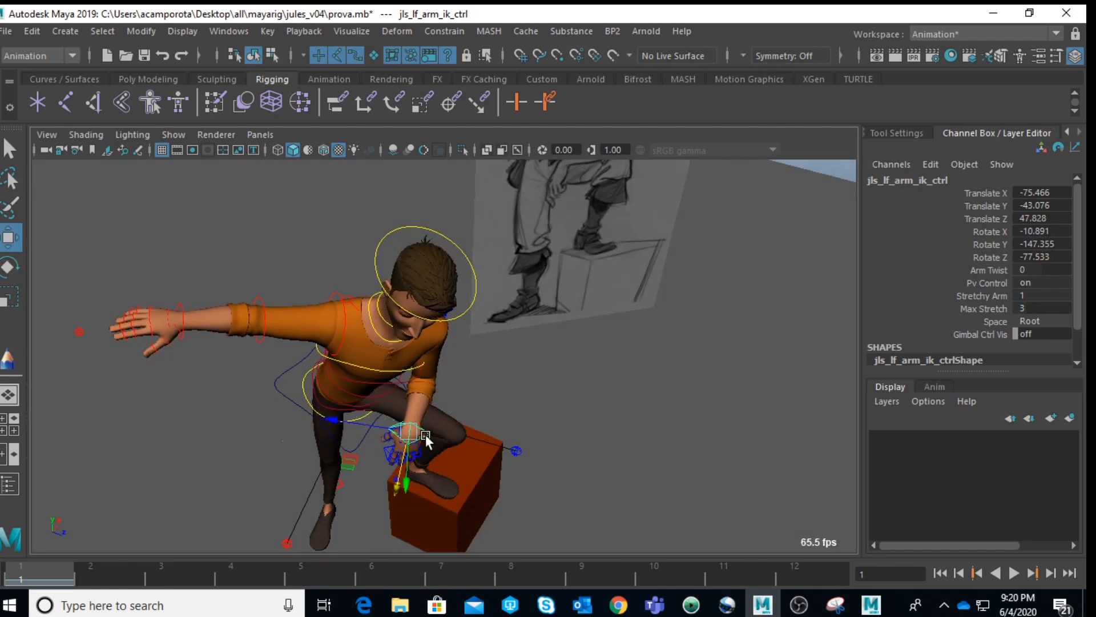
double_click(8, 237)
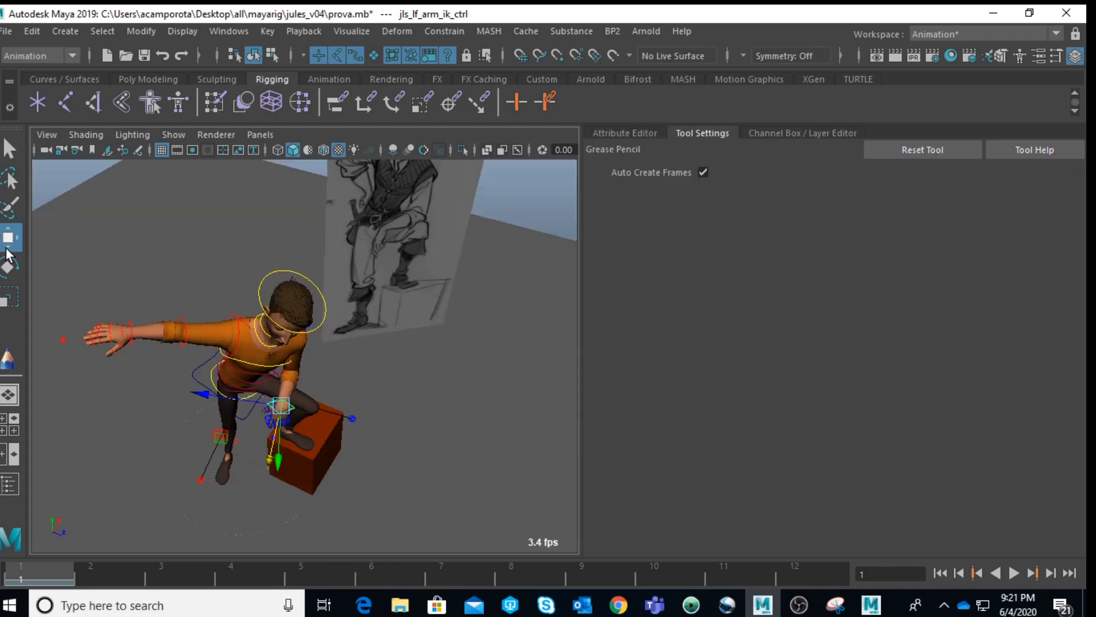
click(714, 196)
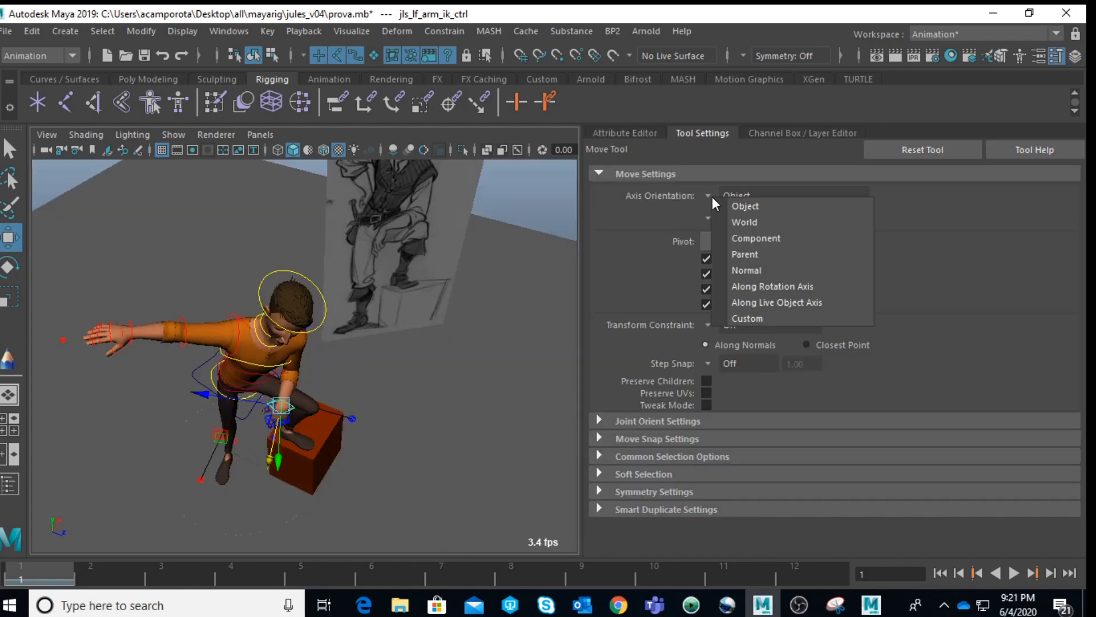
click(746, 220)
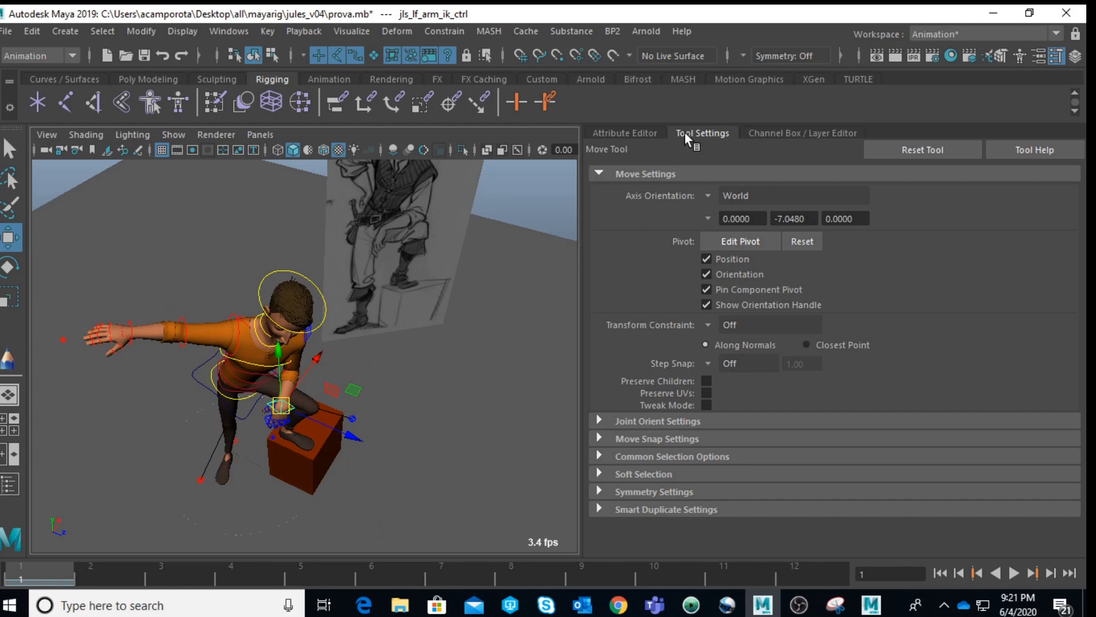
click(624, 133)
- Nudge the left arm IK control toward the knee and reposition the left elbow pole vector control
alt+drag(519, 277, 335, 387)
drag(375, 394, 386, 408)
alt+drag(386, 408, 297, 398)
click(398, 336)
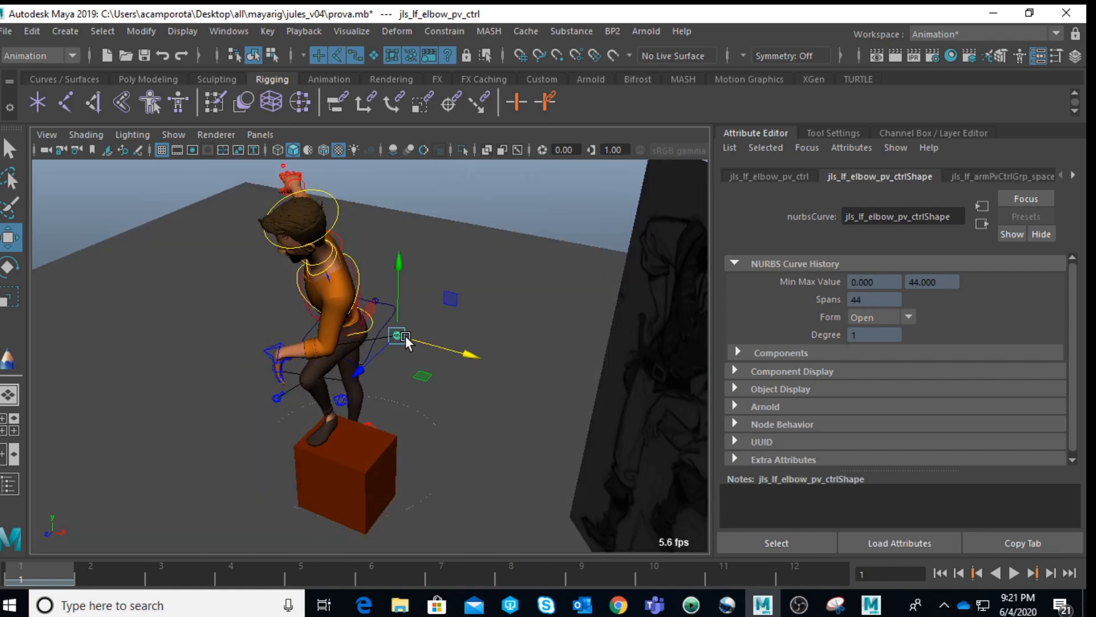
alt+drag(399, 334, 484, 318)
mouse_move(326, 380)
mouse_down()
mouse_move(301, 388)
mouse_move(475, 293)
mouse_move(563, 316)
mouse_move(554, 314)
mouse_up()
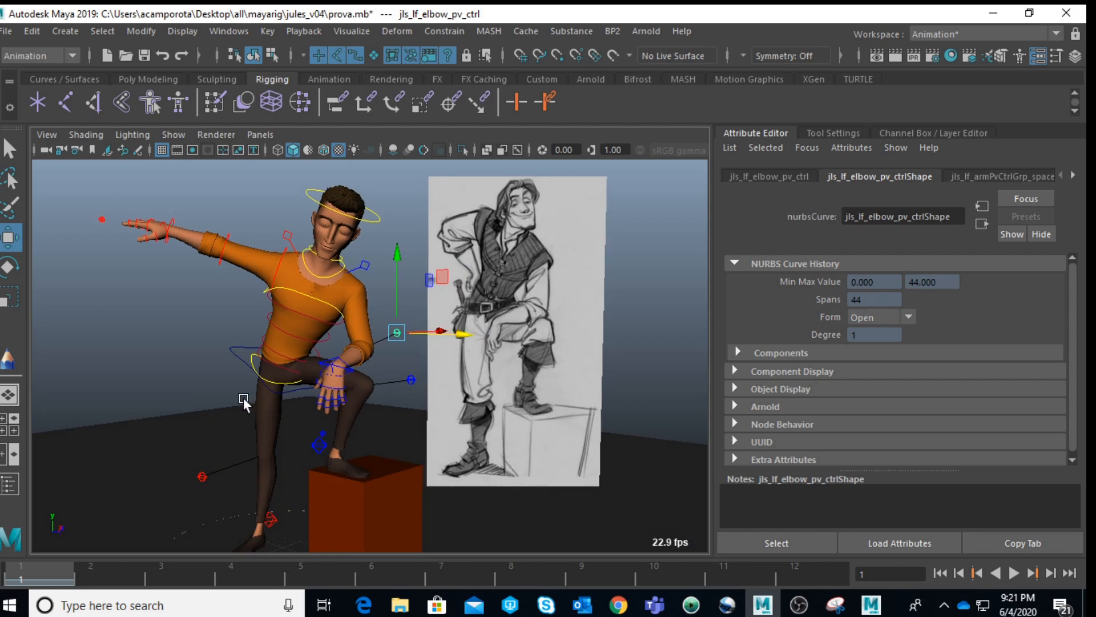
- Slightly rotate the COG control to refine the torso's lean against the sketch
click(240, 358)
key(e)
drag(331, 335, 275, 353)
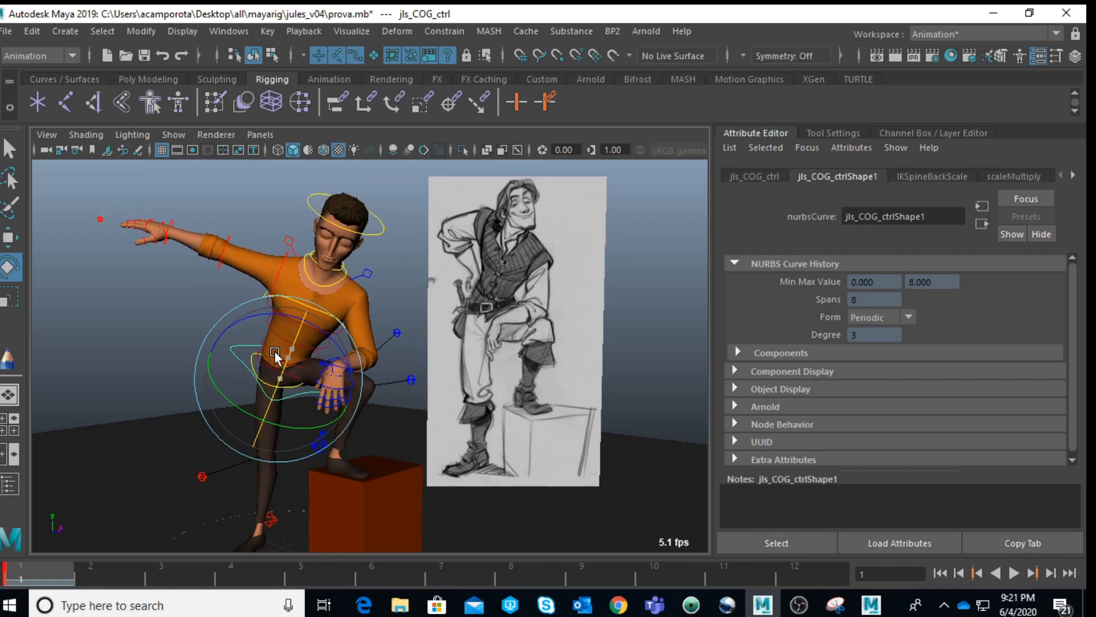
click(166, 342)
scroll(184, 341, up, 3)
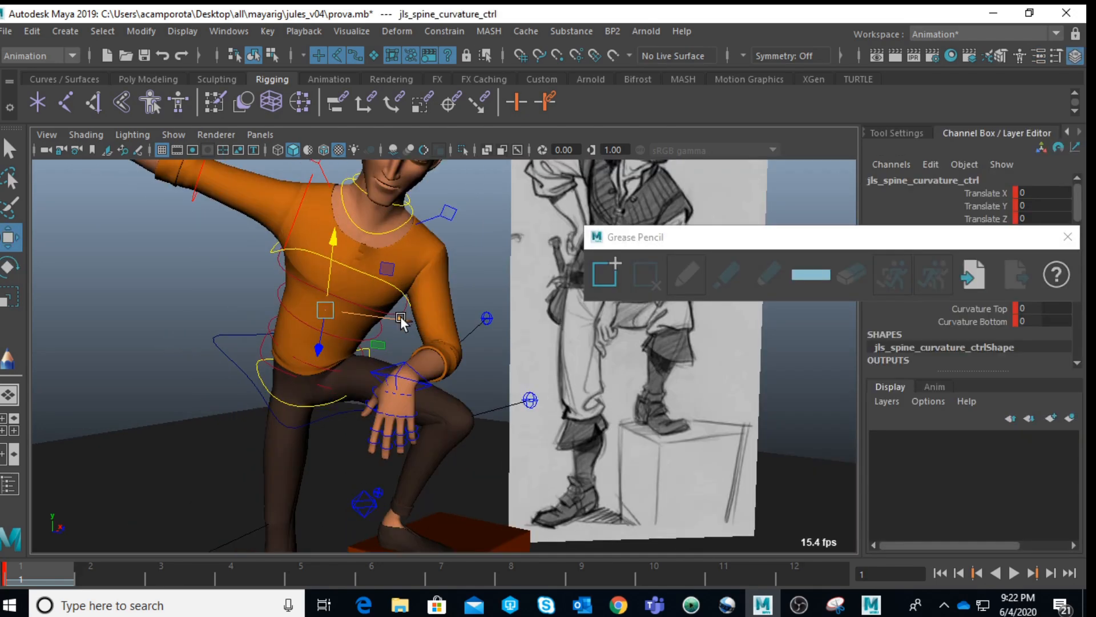
- Close the Grease Pencil window and shift the spine curvature control to bend the torso
mouse_move(404, 317)
mouse_down()
mouse_move(421, 325)
mouse_move(555, 297)
mouse_up()
click(1075, 232)
mouse_move(292, 370)
alt+mouse_down()
mouse_move(302, 374)
mouse_move(263, 368)
alt+mouse_up()
drag(399, 322, 410, 324)
drag(350, 266, 344, 248)
- Rotate the left clavicle control to about Rotate Y -14.4 and Rotate Z -3.7
alt+drag(405, 269, 367, 283)
click(388, 220)
key(e)
alt+drag(367, 283, 430, 228)
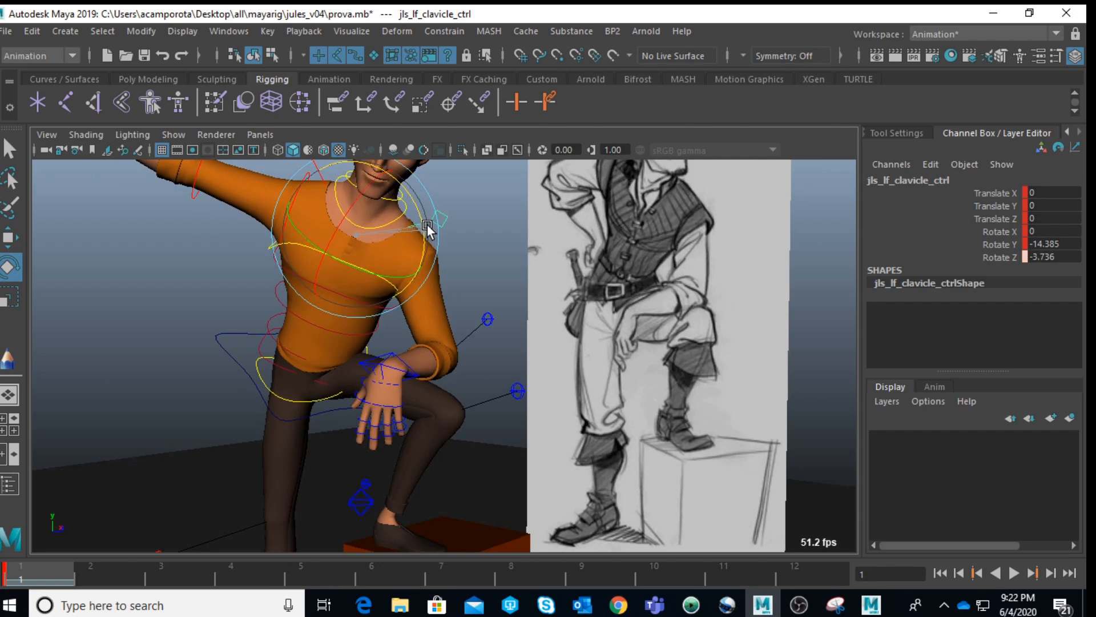
click(499, 250)
- Move the spine IK shoulder control to about Translate X 1.8 and Translate Y -1.3
click(386, 281)
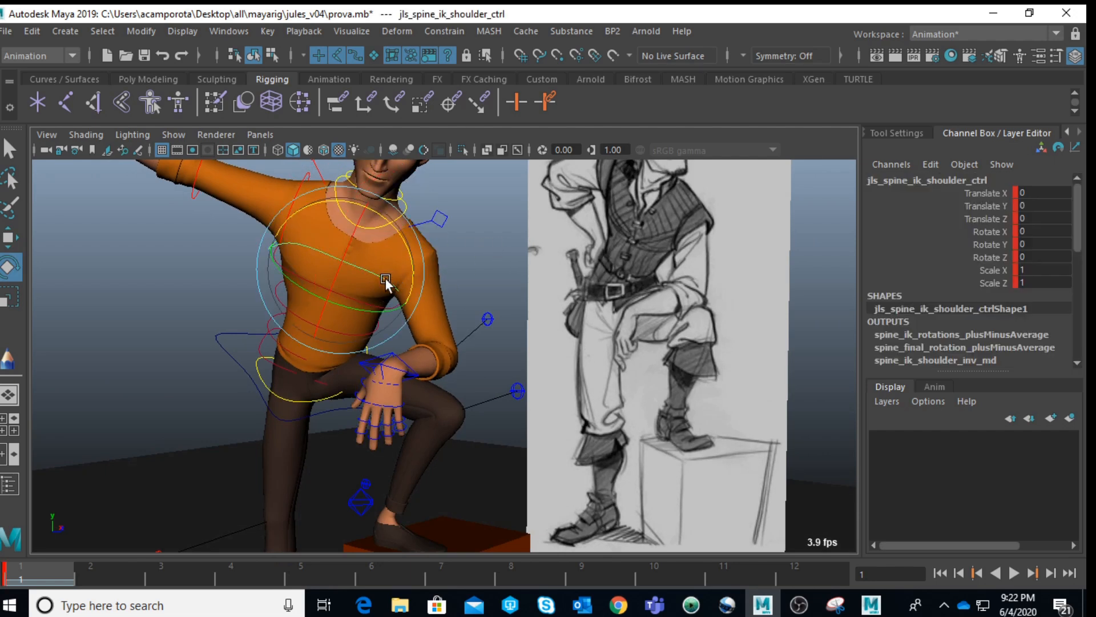
key(w)
drag(364, 217, 428, 289)
key(e)
scroll(436, 274, down, 5)
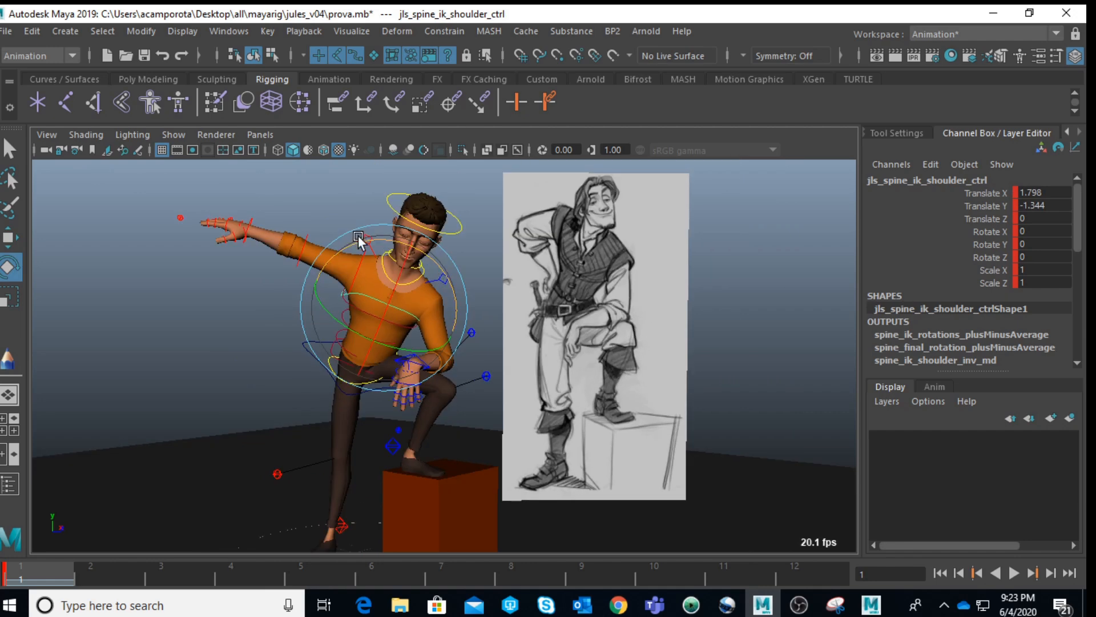
click(347, 209)
- Move the left arm IK control horizontally to place the forearm over the left knee
scroll(454, 343, up, 5)
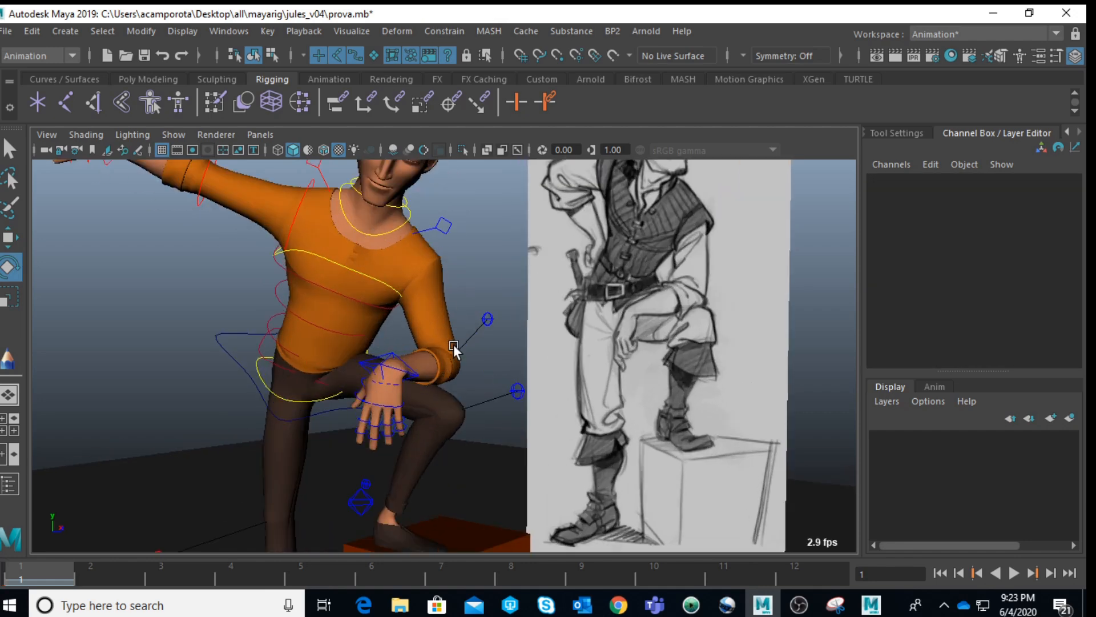
drag(452, 373, 436, 395)
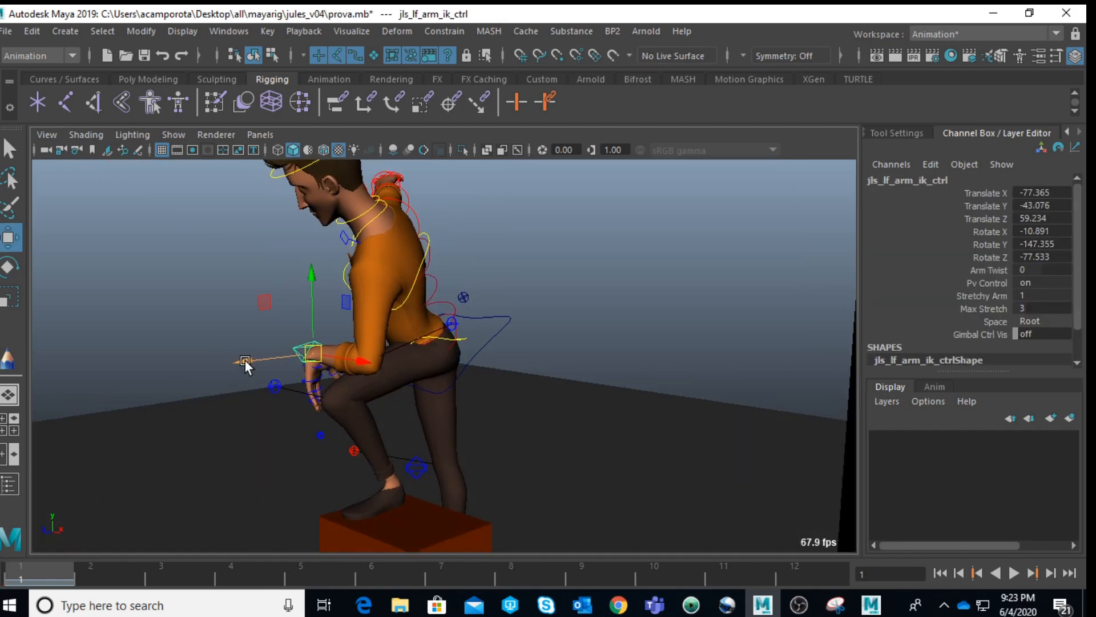
drag(245, 361, 318, 310)
- Bend the right arm at its elbow FK control and rotate the wrist FK control to about Rotate Z -69.9
scroll(275, 352, up, 5)
mouse_move(275, 352)
alt+mouse_down()
mouse_move(488, 337)
mouse_move(499, 359)
mouse_move(527, 338)
mouse_move(503, 324)
alt+mouse_up()
scroll(505, 320, up, 3)
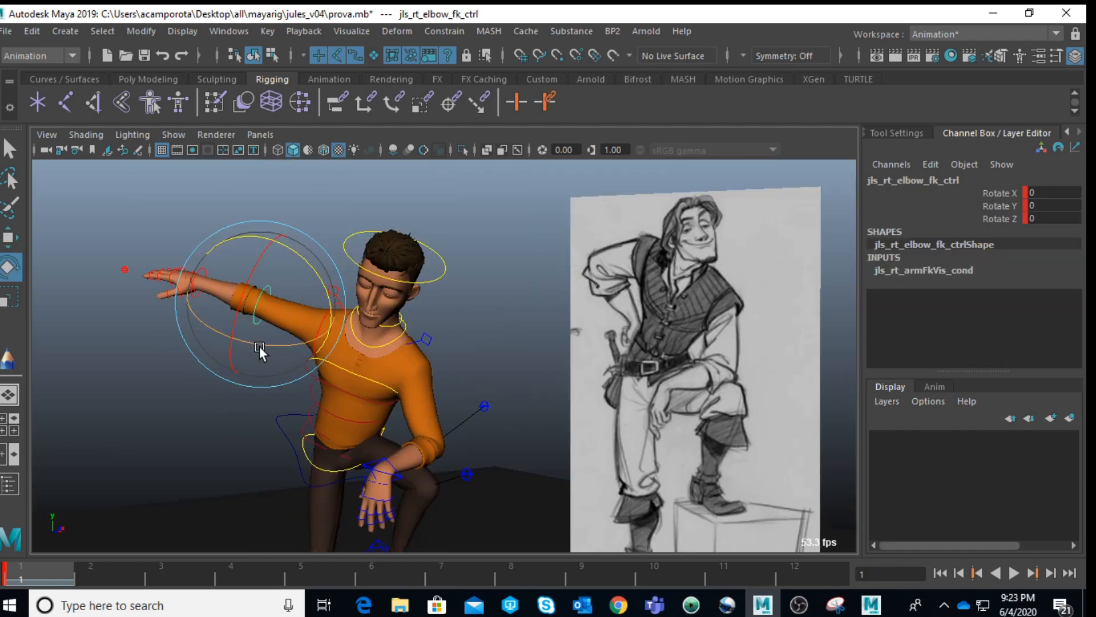
drag(259, 346, 272, 396)
click(151, 402)
click(261, 346)
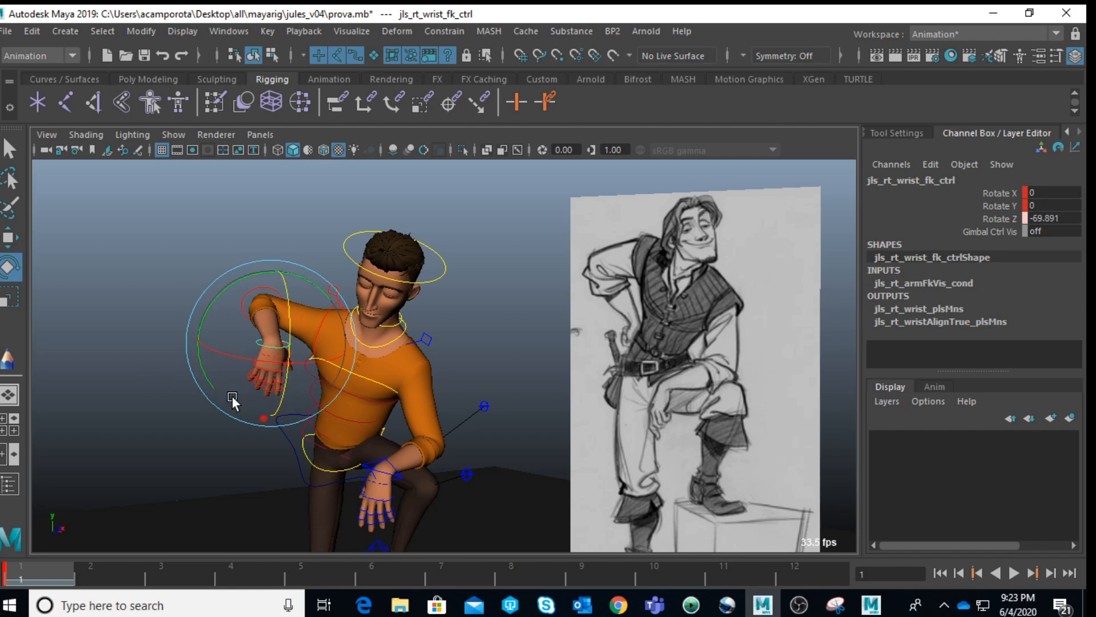
- Rotate the right upper arm FK control to swing the elbow outward and bring the hand toward the hip
click(310, 311)
click(329, 311)
drag(348, 301, 564, 356)
drag(601, 303, 408, 332)
click(244, 426)
- Rotate the right wrist FK control to about X 69, Y 9 and Z -60 so the hand rests on the hip
scroll(268, 429, up, 3)
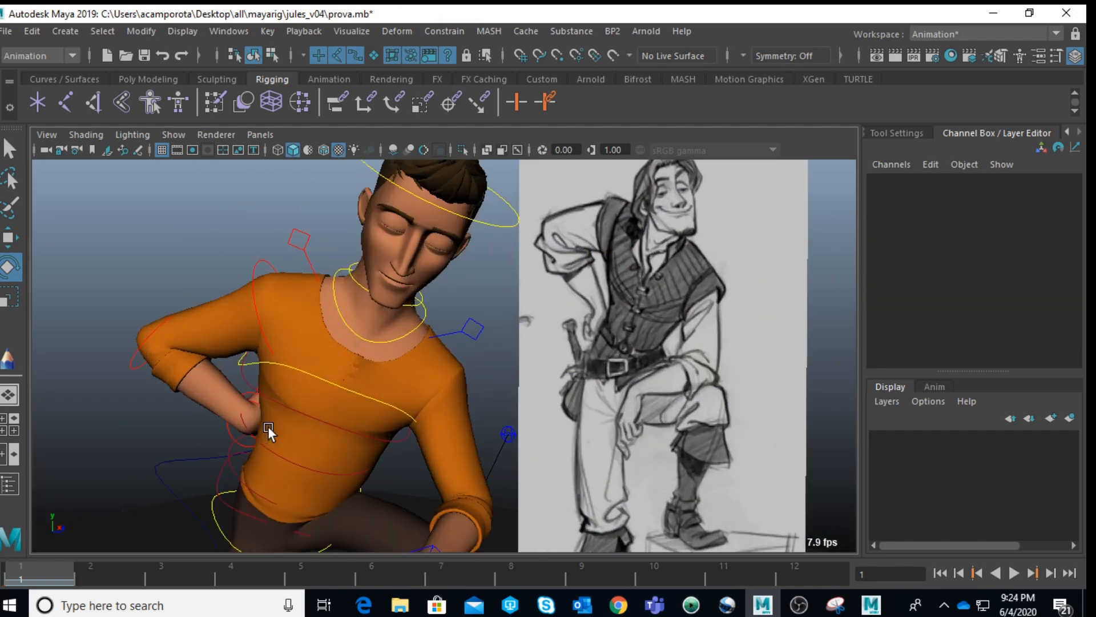
click(227, 437)
drag(232, 437, 250, 454)
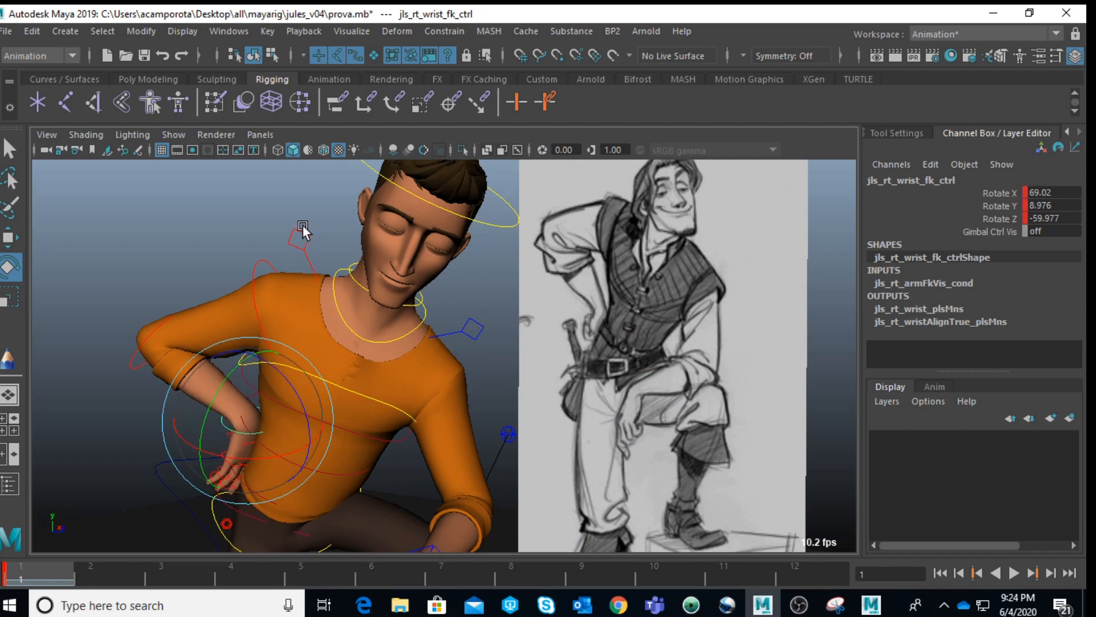
click(313, 246)
mouse_move(347, 278)
mouse_down()
mouse_move(358, 284)
mouse_move(346, 291)
mouse_up()
key(ctrl+z)
- Set the right upper arm FK control's Follow Align to 1 and rotate it to about X 22.4, Y 83.2, Z -97.5
click(256, 270)
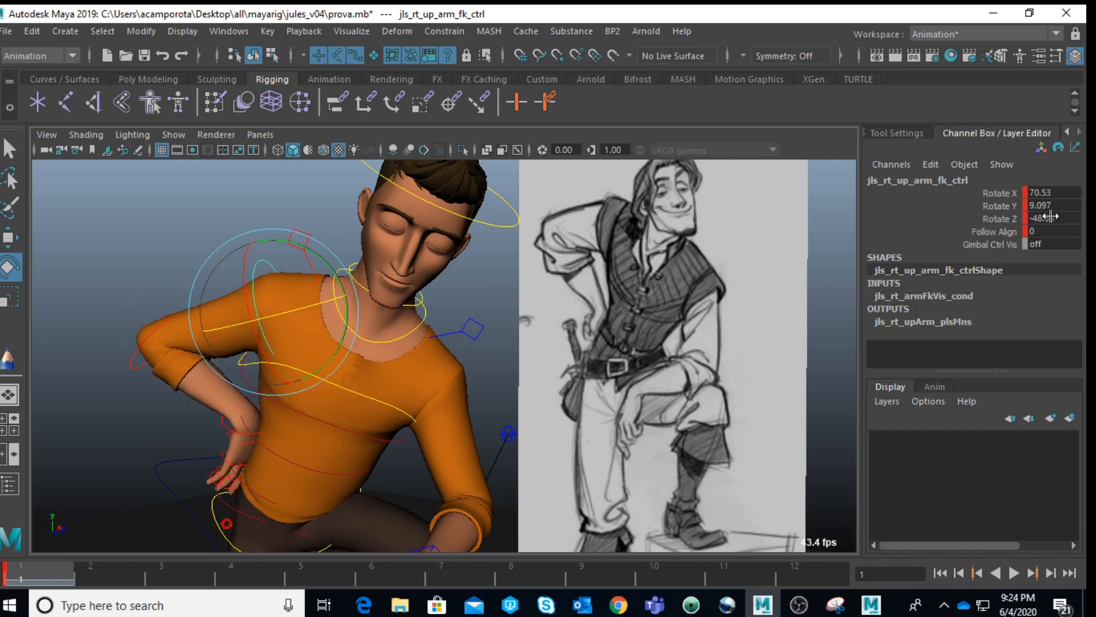
key(Return)
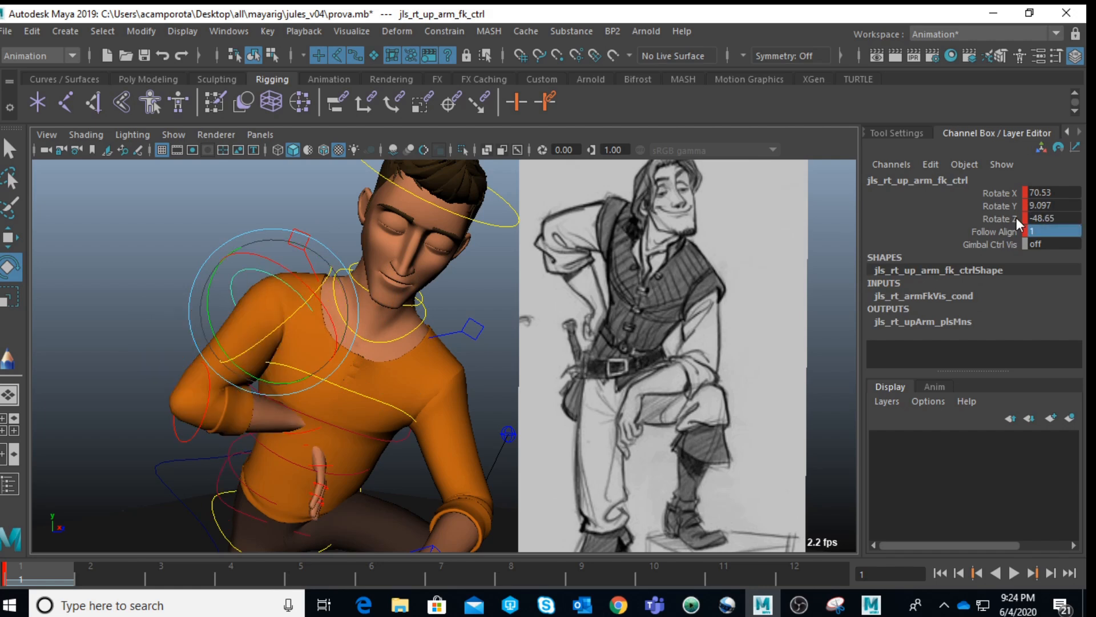
drag(152, 245, 261, 341)
drag(321, 252, 283, 341)
drag(291, 279, 281, 321)
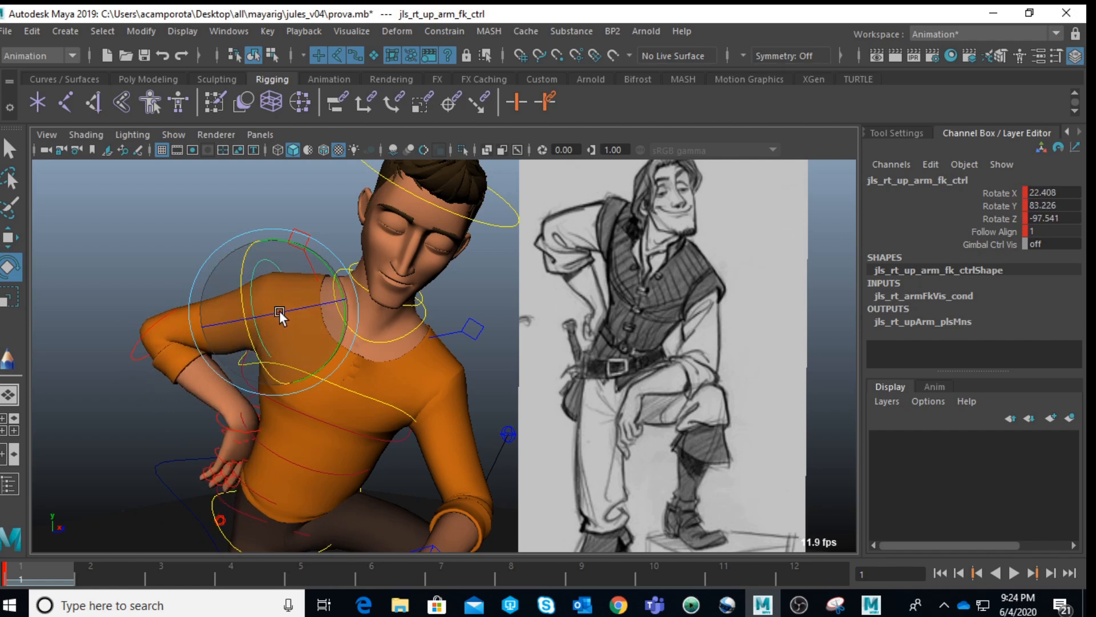
- Raise the right shoulder by rotating the right clavicle control to about Rotate Z 13.2
click(194, 183)
drag(304, 224, 315, 238)
drag(405, 289, 412, 298)
scroll(451, 338, down, 3)
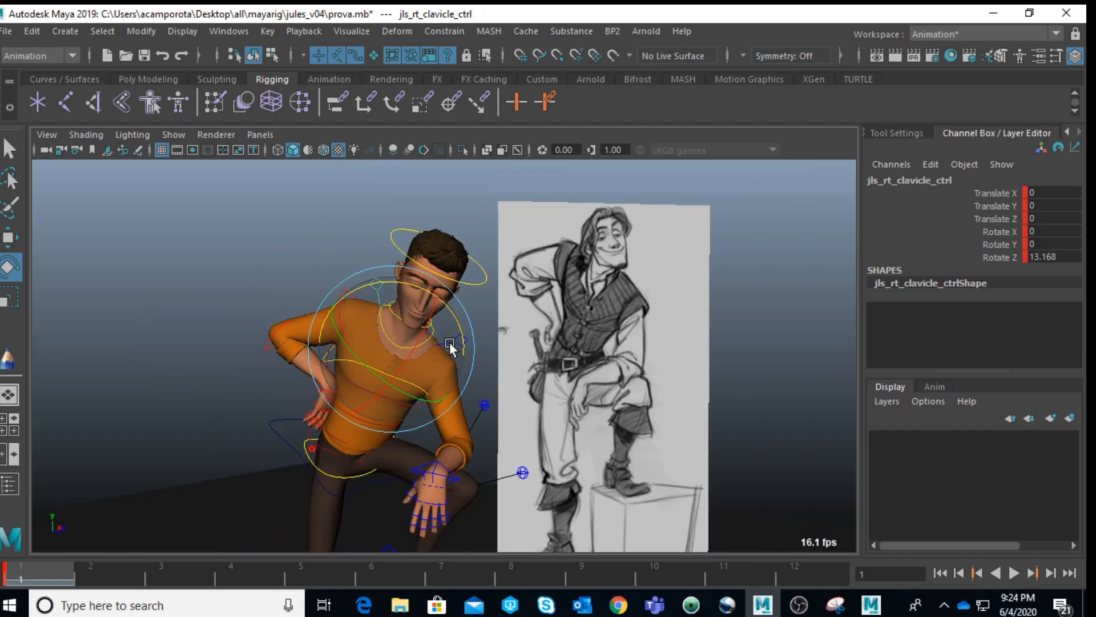
- Move the right foot IK control to about Translate X -5.4 and Translate Z 8.6
alt+middle_drag(436, 356, 362, 286)
alt+drag(361, 287, 352, 323)
alt+middle_drag(353, 323, 379, 251)
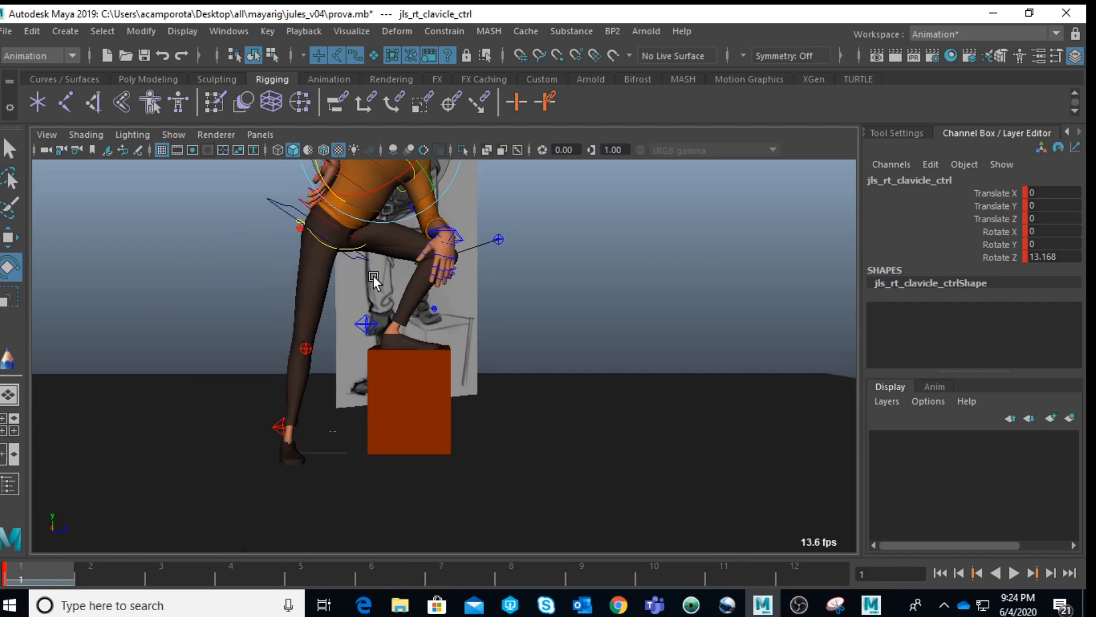
click(282, 426)
key(w)
drag(332, 440, 237, 404)
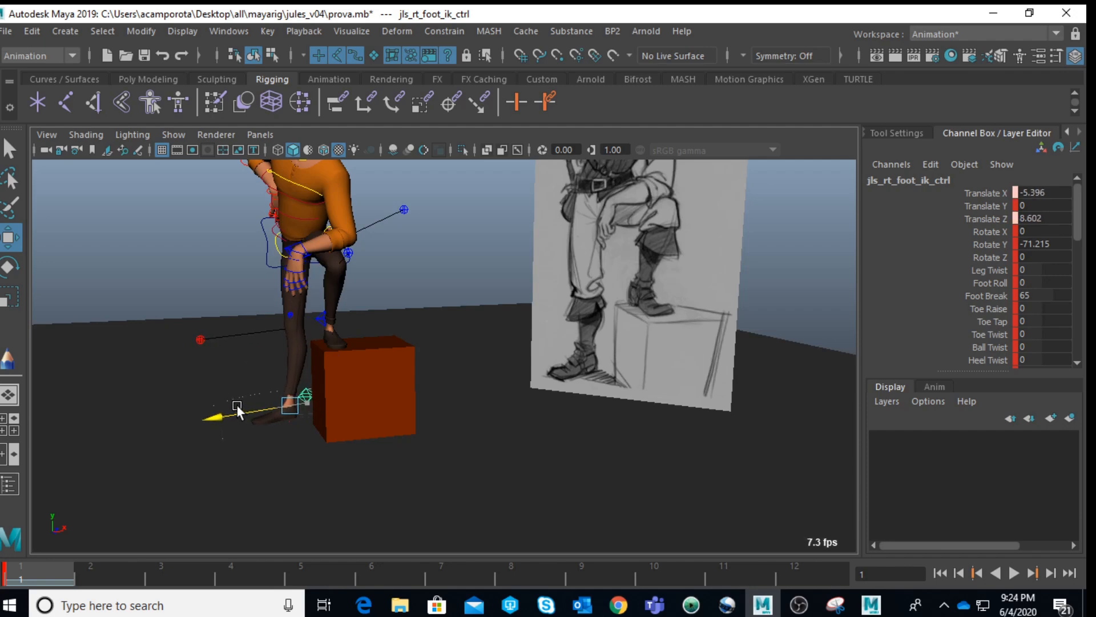
alt+drag(428, 316, 434, 329)
alt+middle_drag(434, 330, 424, 337)
- Move the left arm IK control to about X -78.4, Y -48.5, Z 48.8, checking it against the sketch
key(space)
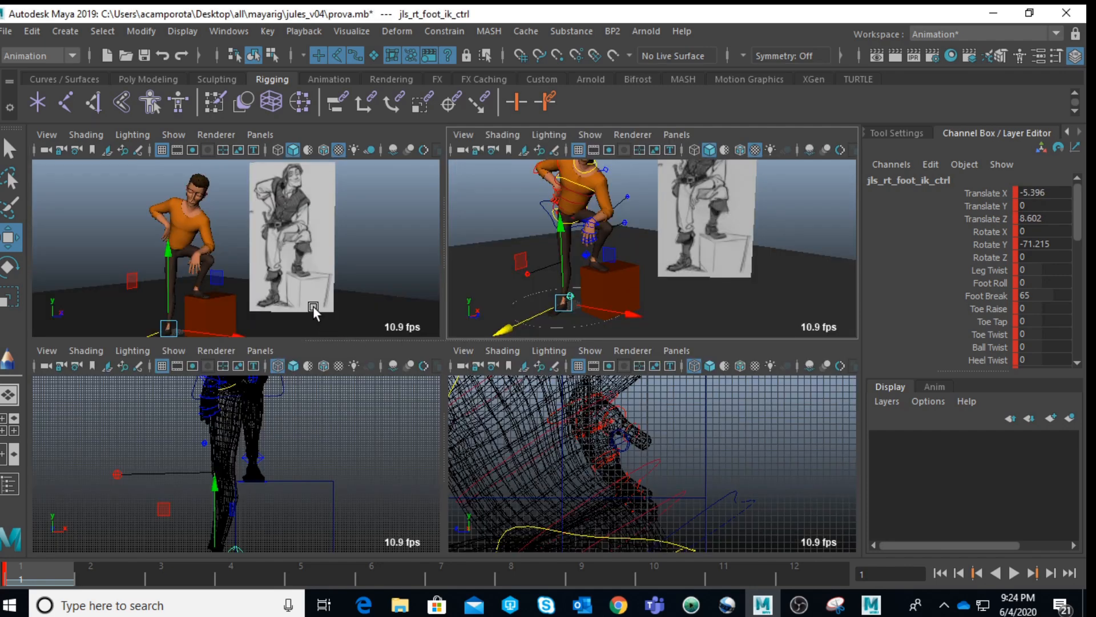
key(space)
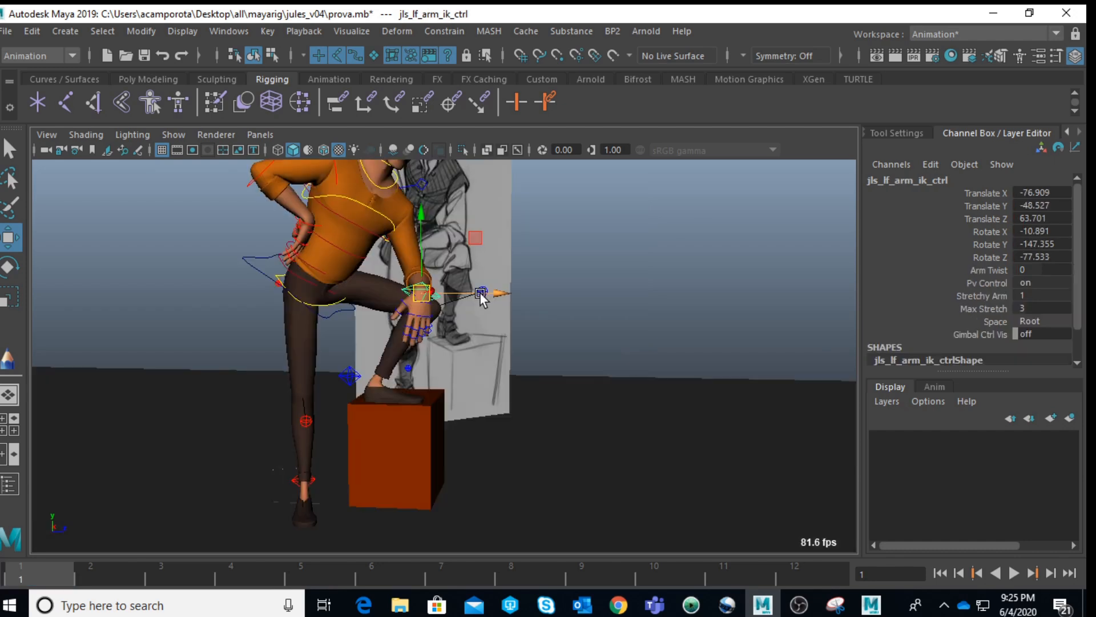
drag(485, 292, 317, 290)
key(space)
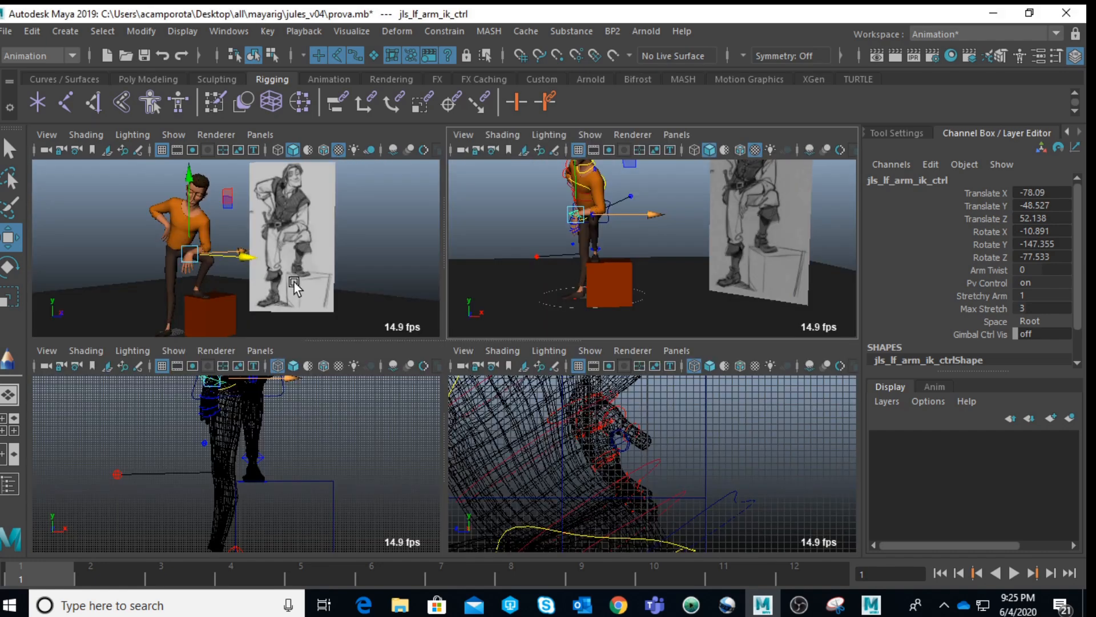
key(space)
mouse_move(410, 360)
mouse_down()
mouse_move(393, 371)
mouse_move(403, 361)
mouse_up()
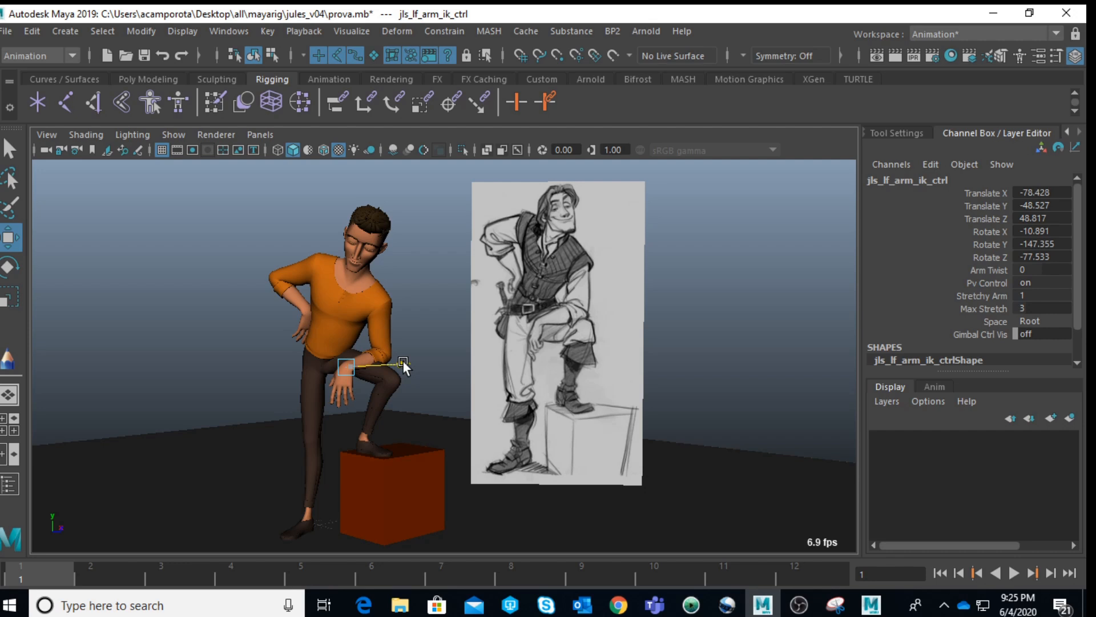
drag(402, 361, 403, 360)
- Refine the spine IK hip control to about Translate X 0.3, Y -0.1, Z -0.3 and Rotate X -2.1, Y 6.6, Z 18
key(space)
key(space)
mouse_move(360, 306)
alt+mouse_down()
mouse_move(493, 306)
mouse_move(362, 306)
mouse_move(372, 295)
alt+mouse_up()
click(335, 310)
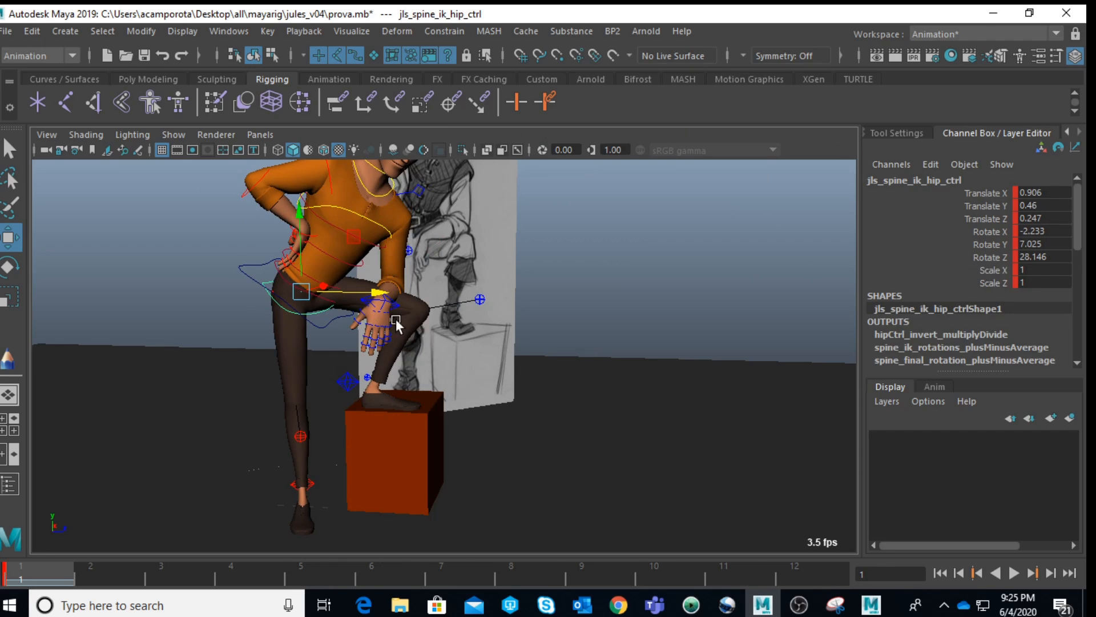
middle_drag(421, 316, 372, 304)
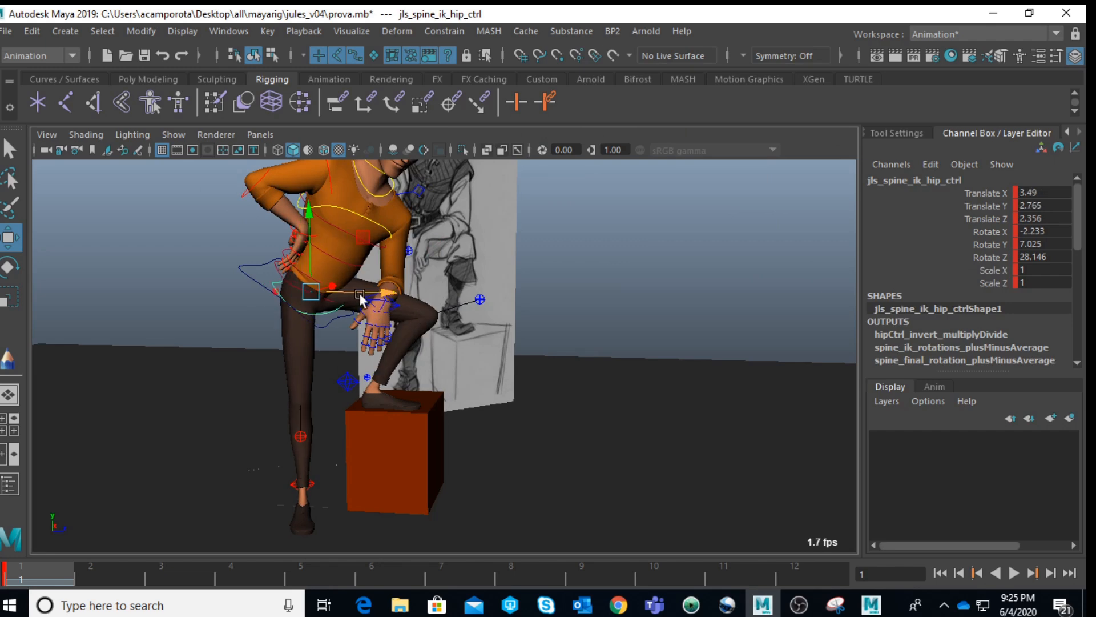
key(space)
key(space)
middle_drag(380, 352, 372, 360)
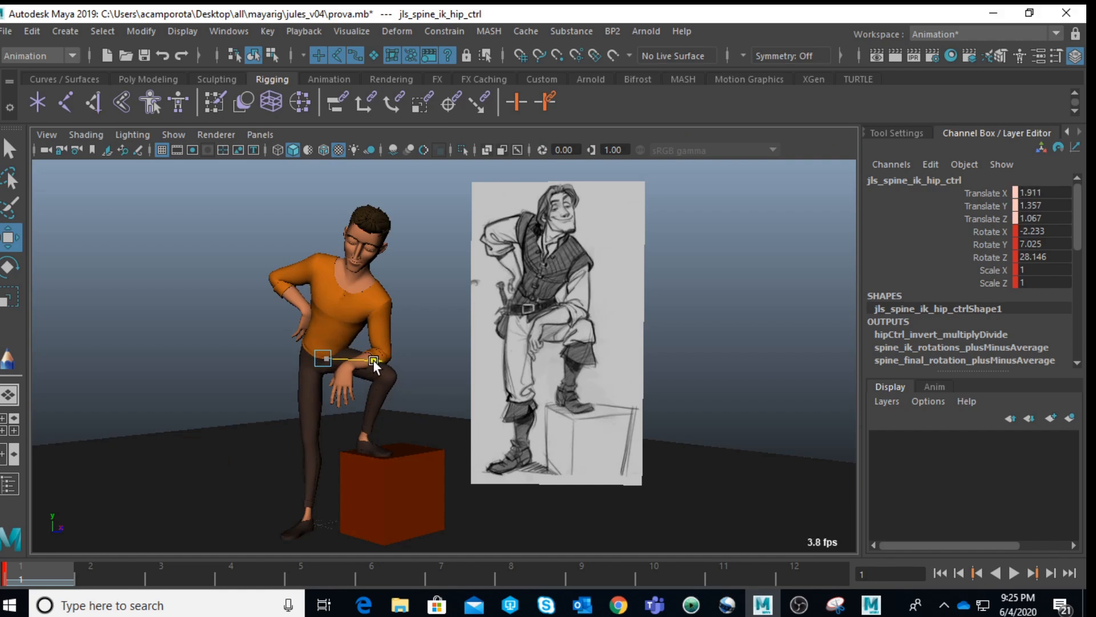
drag(372, 360, 373, 359)
key(e)
drag(374, 317, 318, 357)
key(r)
key(ctrl+z)
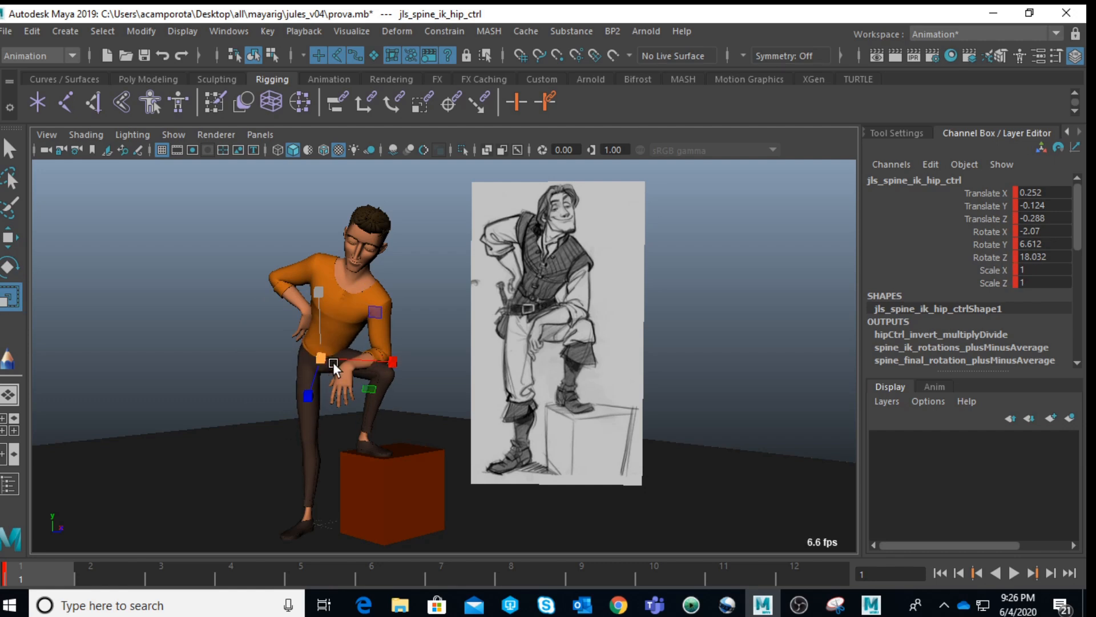
key(ctrl+z)
key(shift+z)
drag(390, 361, 393, 363)
key(ctrl+z)
key(ctrl+z)
click(423, 311)
- Rotate the left clavicle control from the side to adjust the left shoulder's position
key(space)
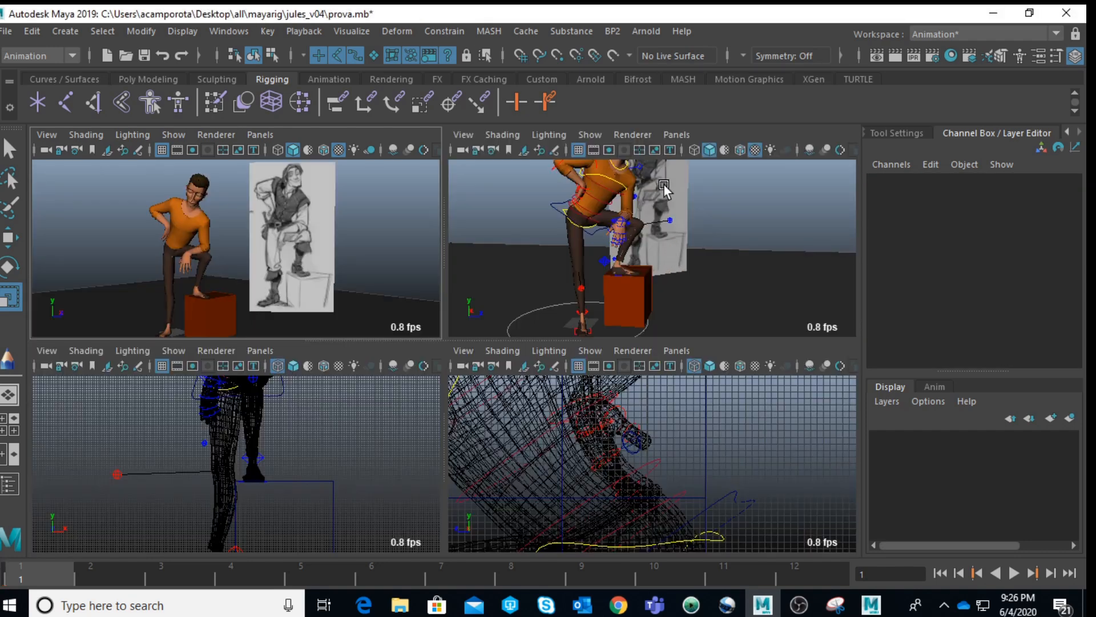
click(635, 181)
key(space)
alt+drag(523, 272, 338, 273)
alt+middle_drag(338, 273, 386, 343)
scroll(386, 344, up, 4)
alt+drag(386, 344, 323, 302)
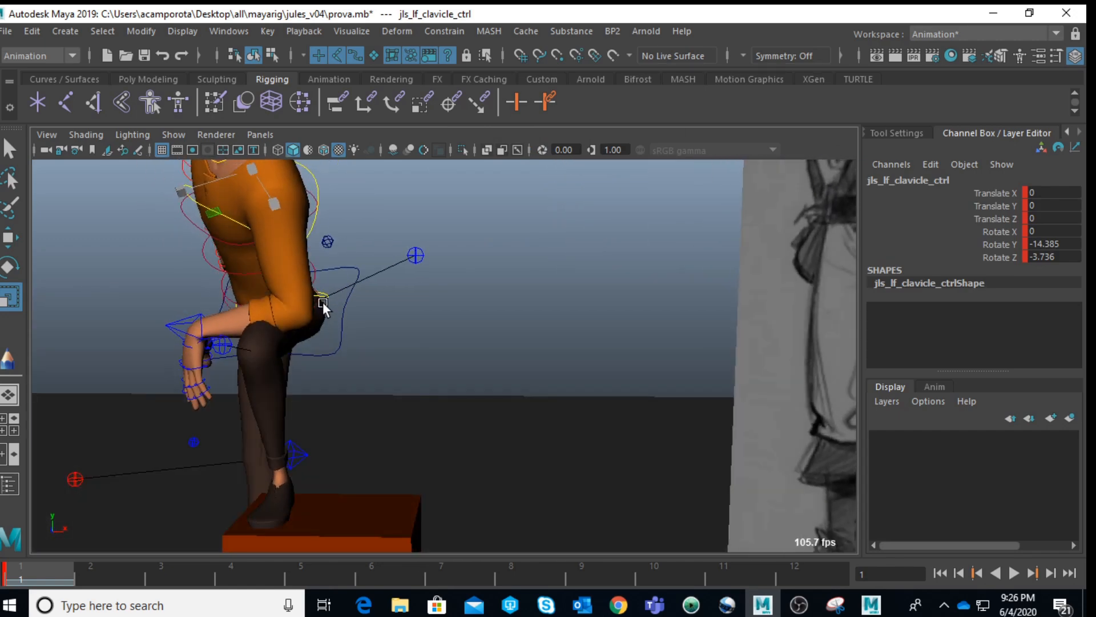
alt+middle_drag(323, 303, 340, 359)
key(e)
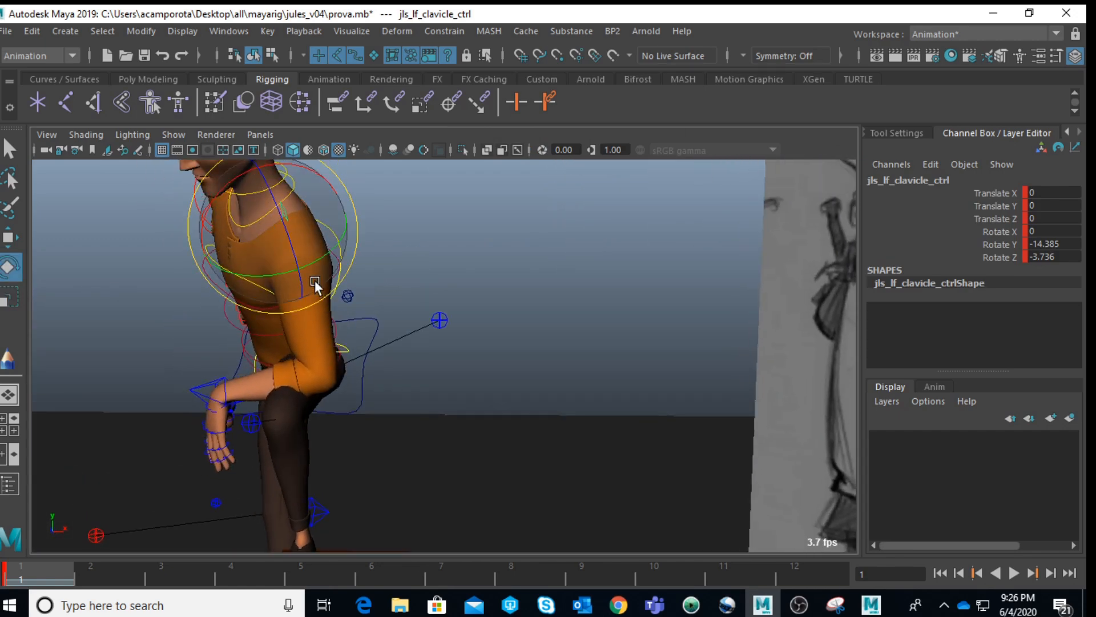
drag(316, 262, 294, 244)
alt+drag(287, 332, 443, 360)
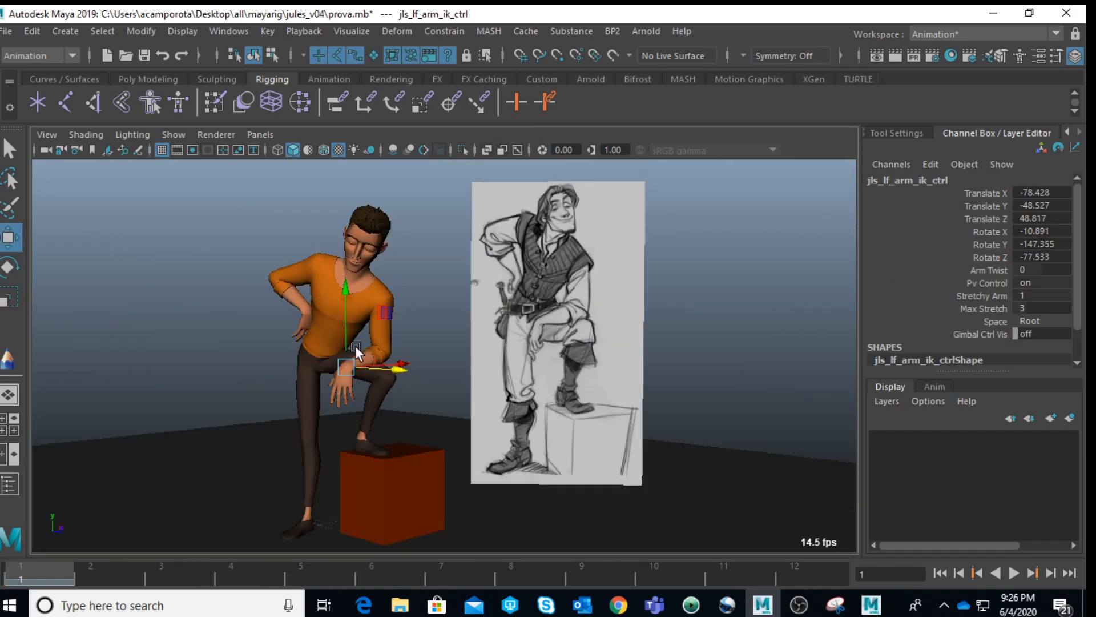
- Rotate the left arm IK control to about Rotate X -6.2, Y -166.4 and Z -83.6 to turn the hand
key(e)
mouse_move(377, 375)
mouse_down()
mouse_move(371, 365)
mouse_move(293, 378)
mouse_move(358, 380)
mouse_up()
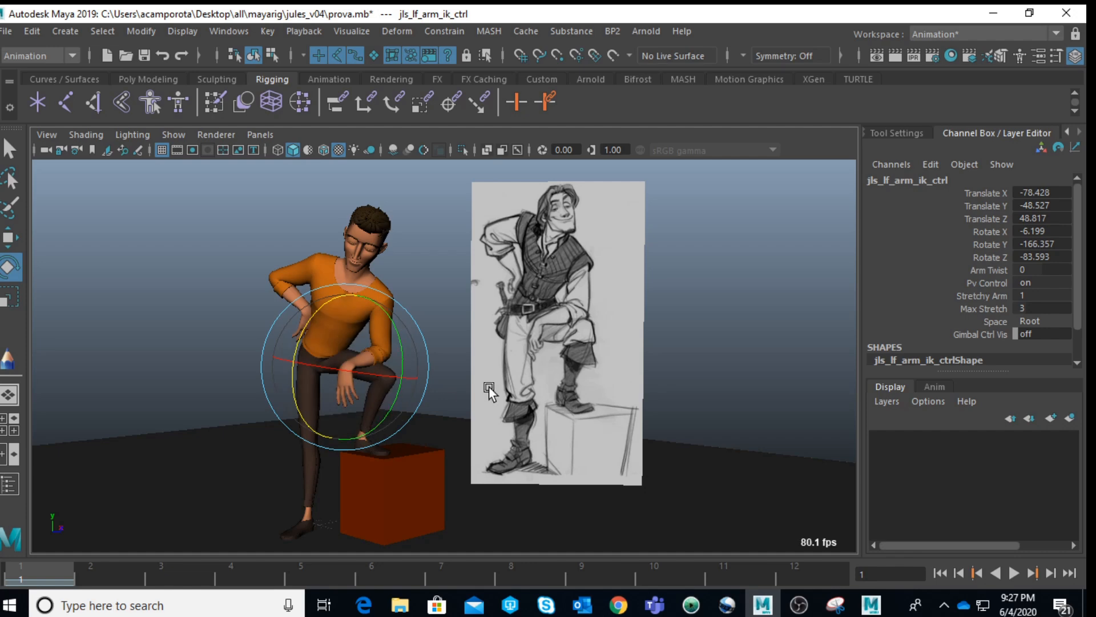
- Curl the left pinky's mid and tip joints to about Rotate Y 75.5
key(space)
key(space)
alt+right_drag(508, 310, 398, 369)
alt+drag(399, 368, 386, 342)
scroll(428, 280, up, 3)
scroll(424, 296, up, 4)
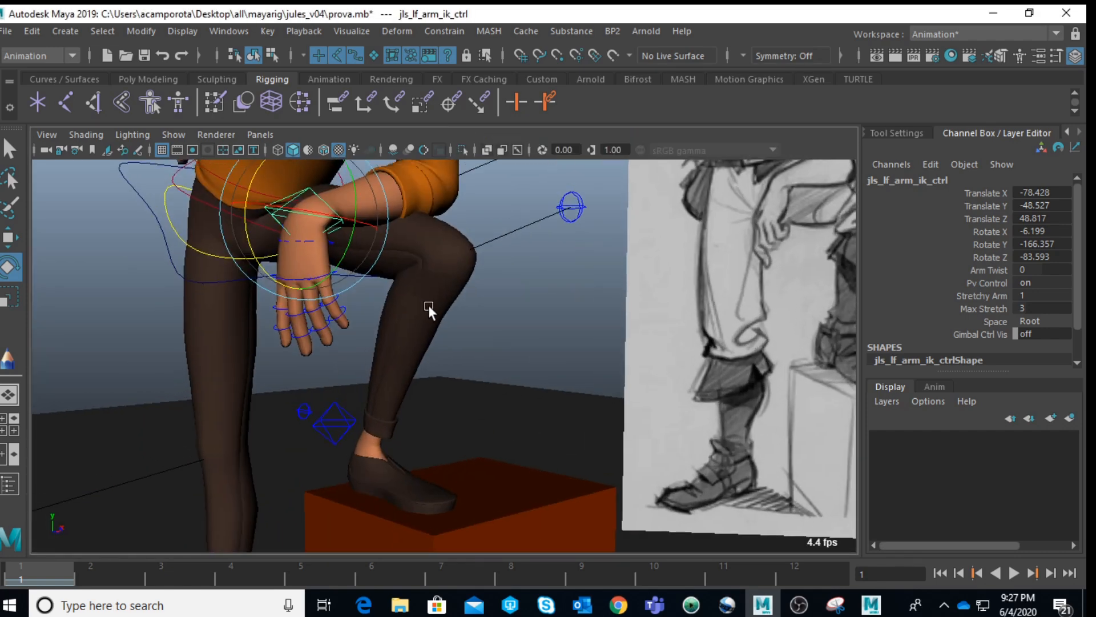
scroll(417, 322, up, 3)
key(q)
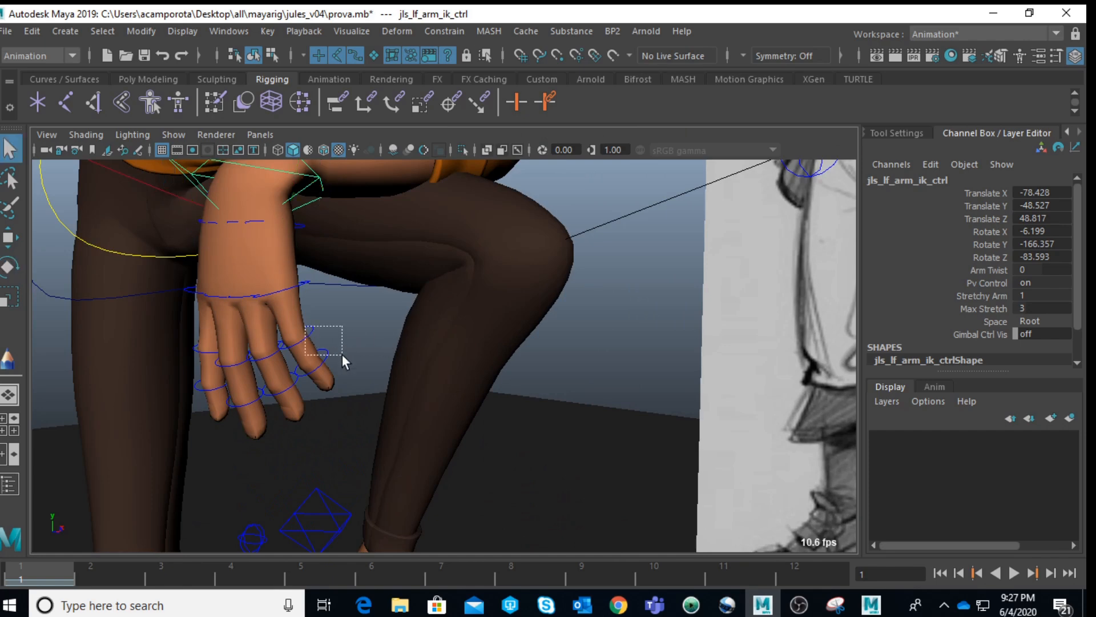
drag(340, 351, 341, 354)
key(e)
drag(232, 321, 249, 386)
- Rotate the left pinky's base and cup controls to bend the finger further into the palm
scroll(290, 351, down, 4)
alt+drag(324, 292, 307, 405)
scroll(281, 375, up, 3)
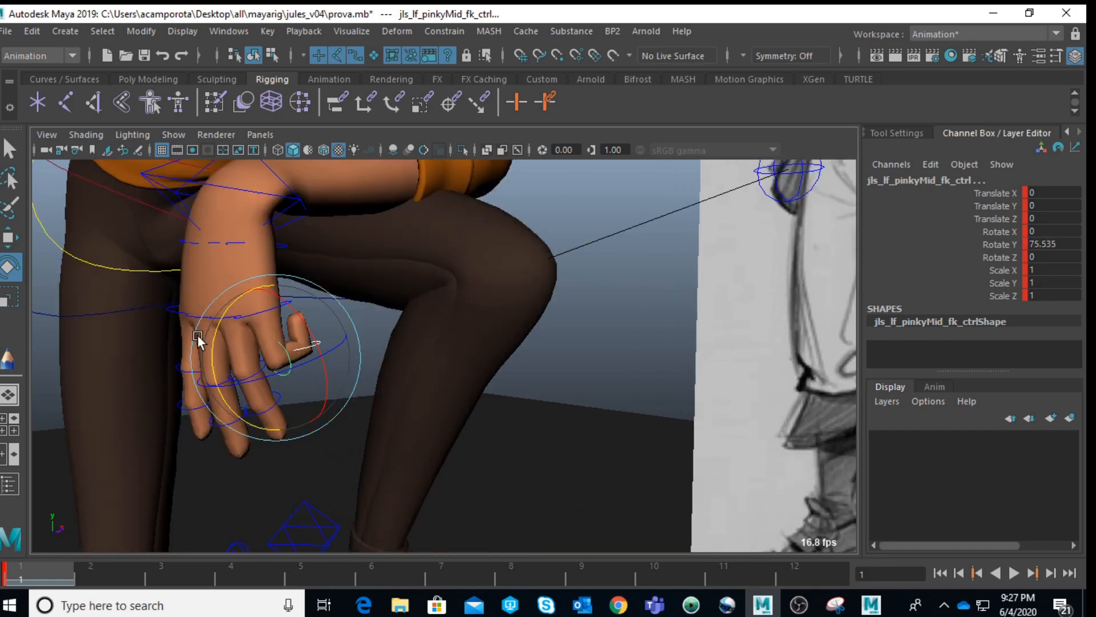
click(322, 330)
click(277, 308)
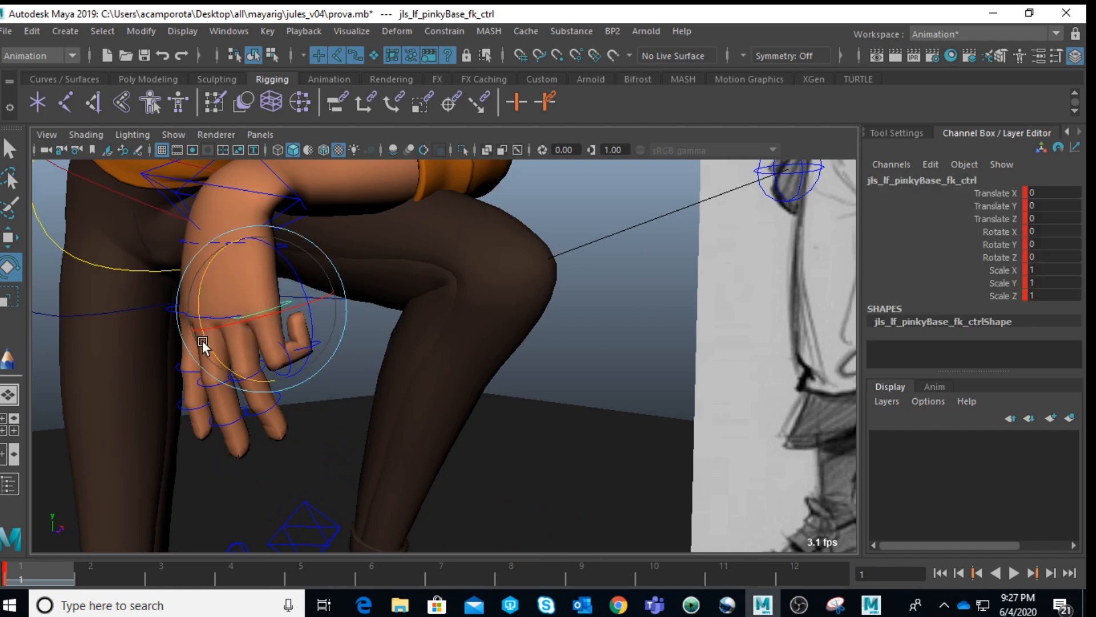
drag(213, 356, 226, 370)
click(491, 294)
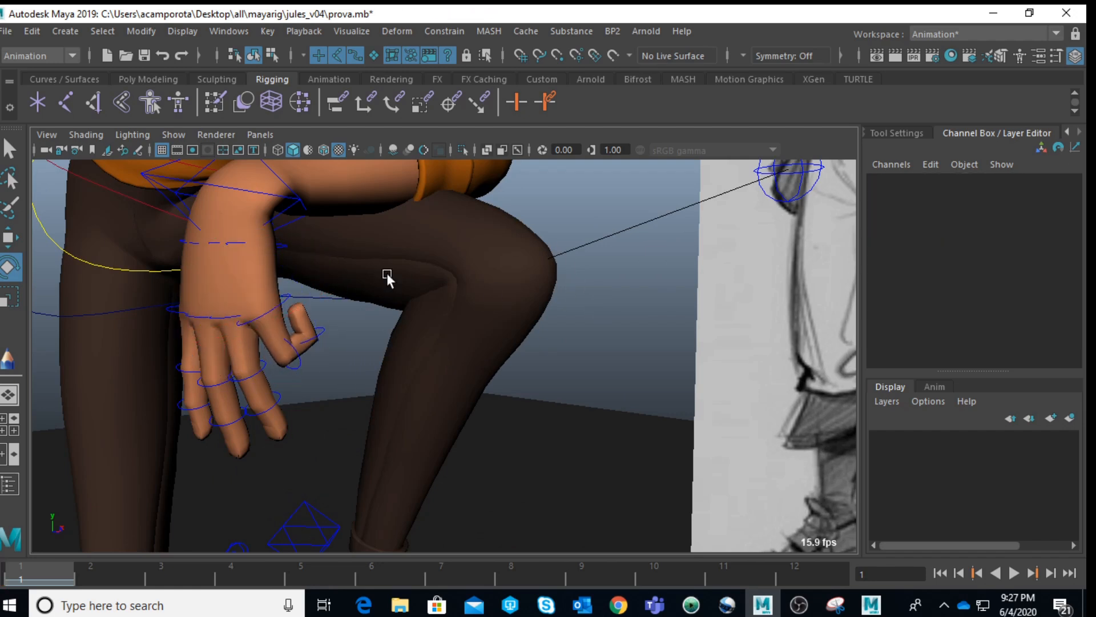
click(282, 253)
drag(211, 279, 215, 293)
- Curl the mid and tip joints of the left ring finger towards the palm
scroll(317, 297, down, 5)
scroll(457, 280, up, 4)
click(307, 372)
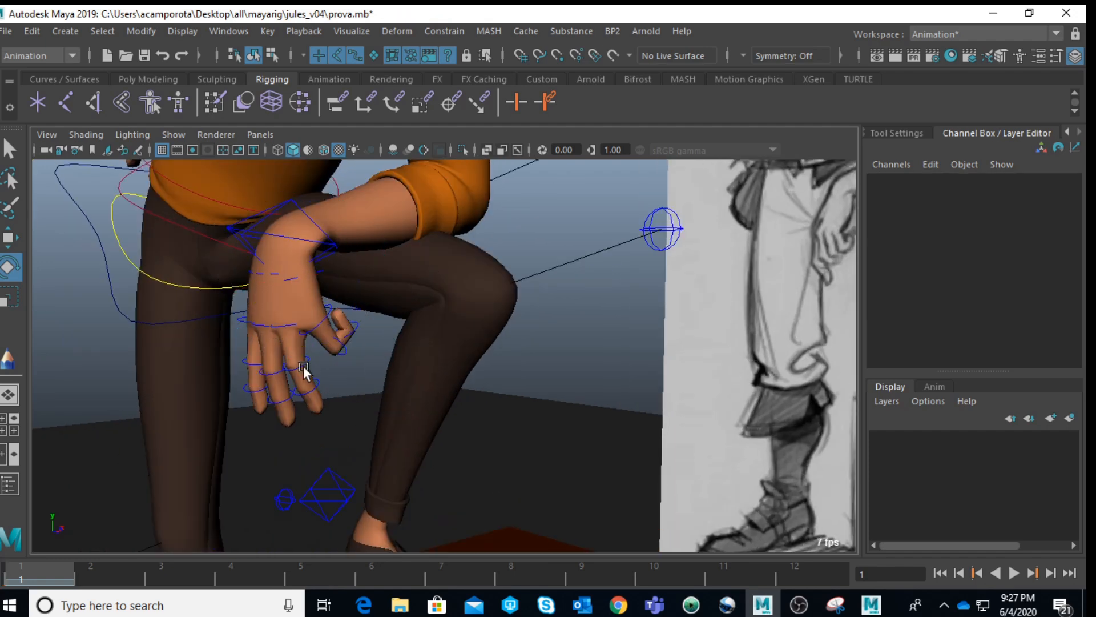
click(311, 383)
drag(248, 332, 249, 386)
key(q)
- Rotate the left ring finger's base to about Rotate Y 18.4 and its cup control to about 4.1
click(286, 324)
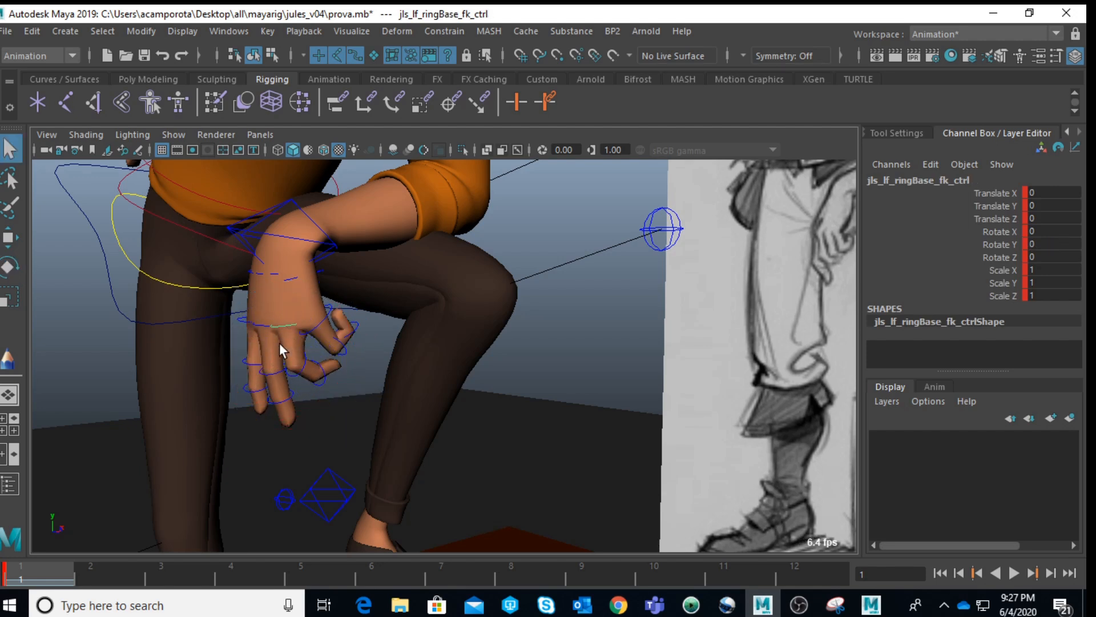
key(e)
drag(234, 318, 235, 342)
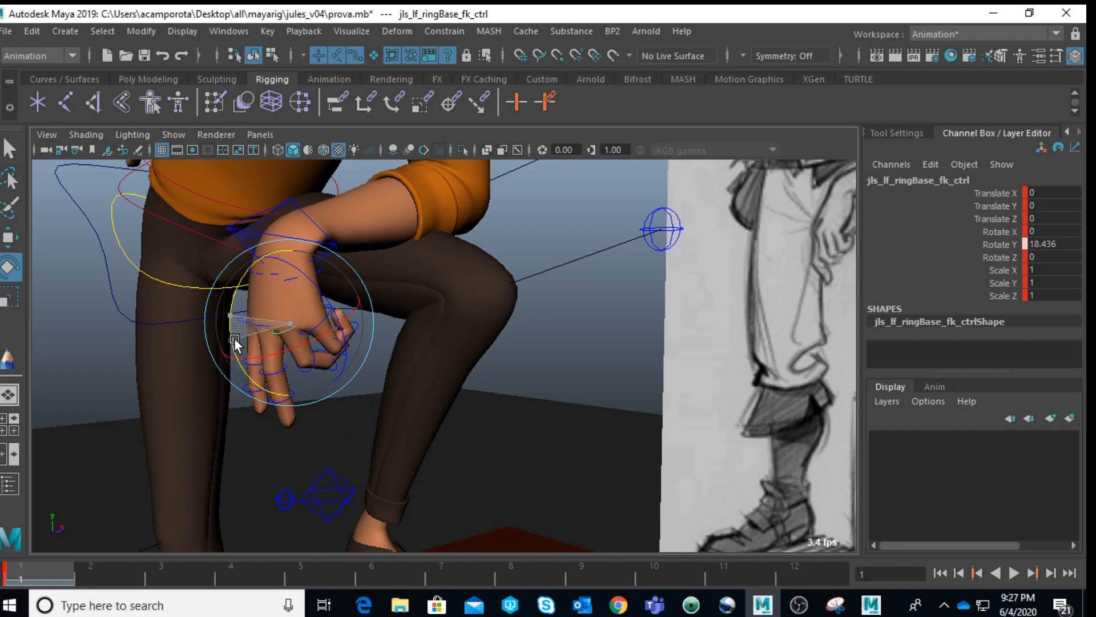
click(275, 272)
drag(245, 306, 244, 313)
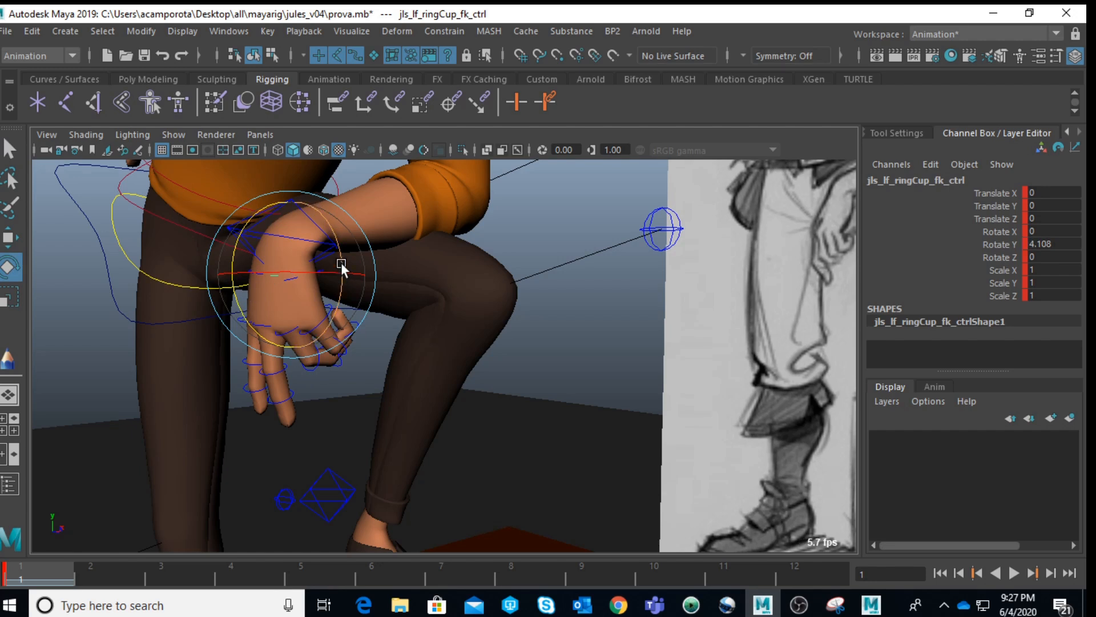
- Curl the mid and tip joints of the left middle finger towards the palm
scroll(339, 264, up, 3)
key(q)
click(357, 355)
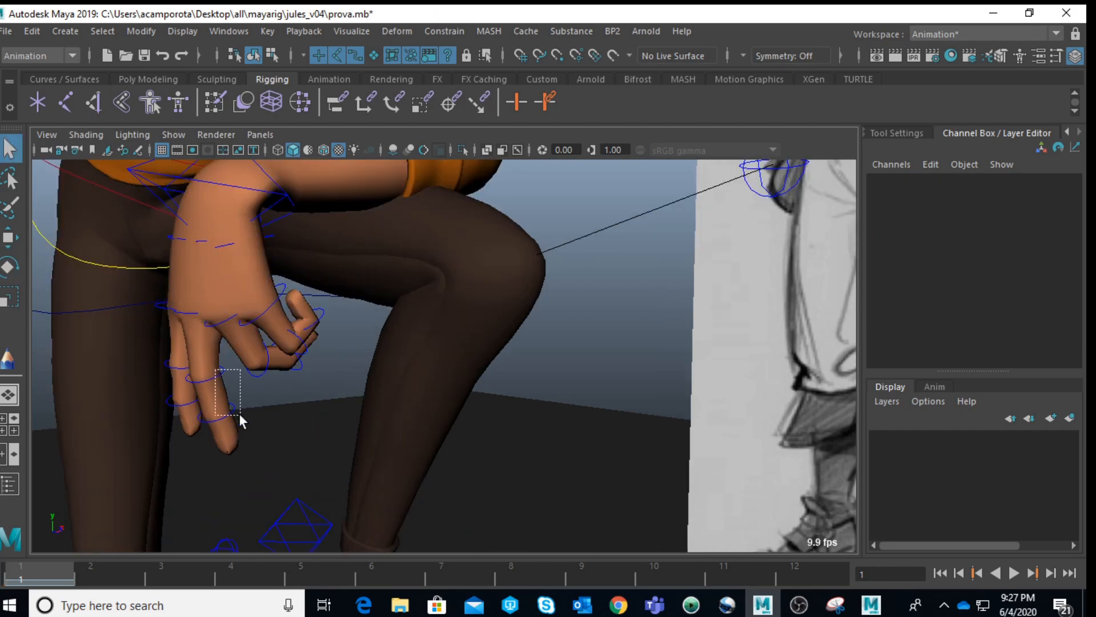
drag(239, 412, 240, 412)
key(e)
drag(156, 333, 190, 350)
key(q)
- Rotate the left middle finger's base and cup controls together to bend the finger at the knuckle
click(193, 312)
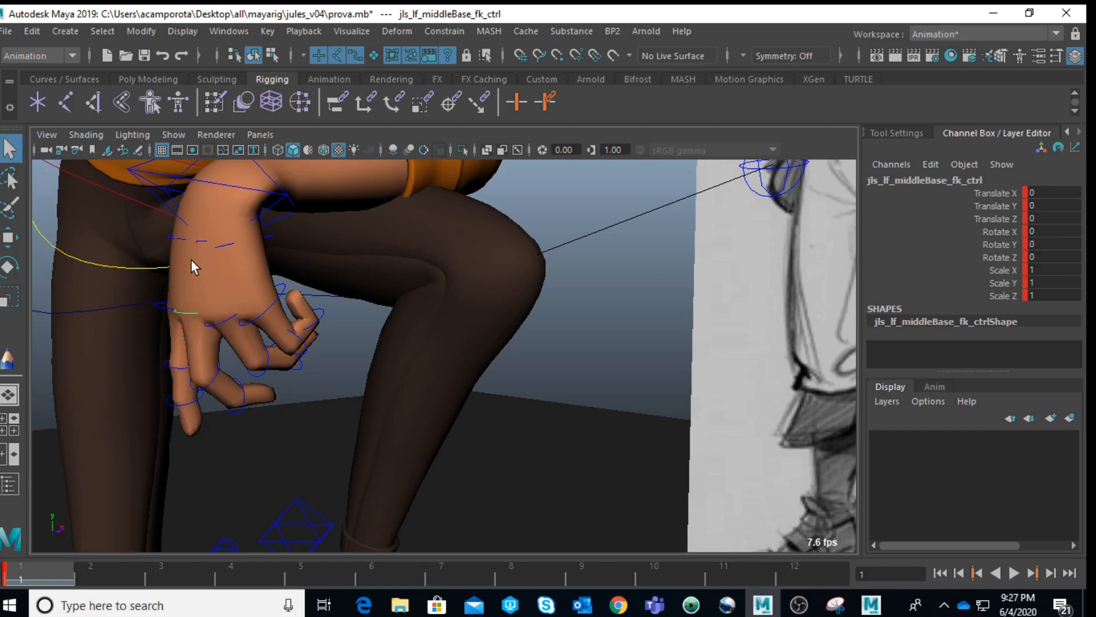
alt+drag(182, 245, 255, 263)
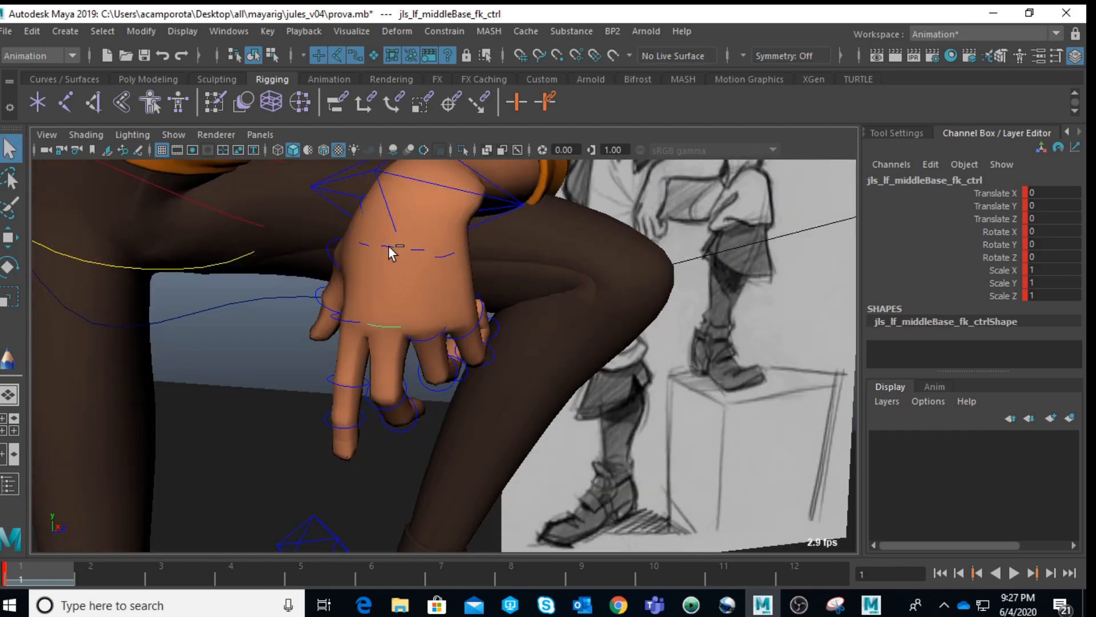
key(e)
key(q)
shift+click(386, 248)
key(ctrl+z)
shift+click(392, 244)
key(e)
mouse_move(377, 270)
mouse_down()
mouse_move(317, 306)
mouse_move(331, 310)
mouse_move(327, 329)
mouse_move(344, 327)
mouse_up()
- Refine the left middle finger to about Rotate Y 43.4 on its mid and tip joints and 8.2 on its base
click(321, 321)
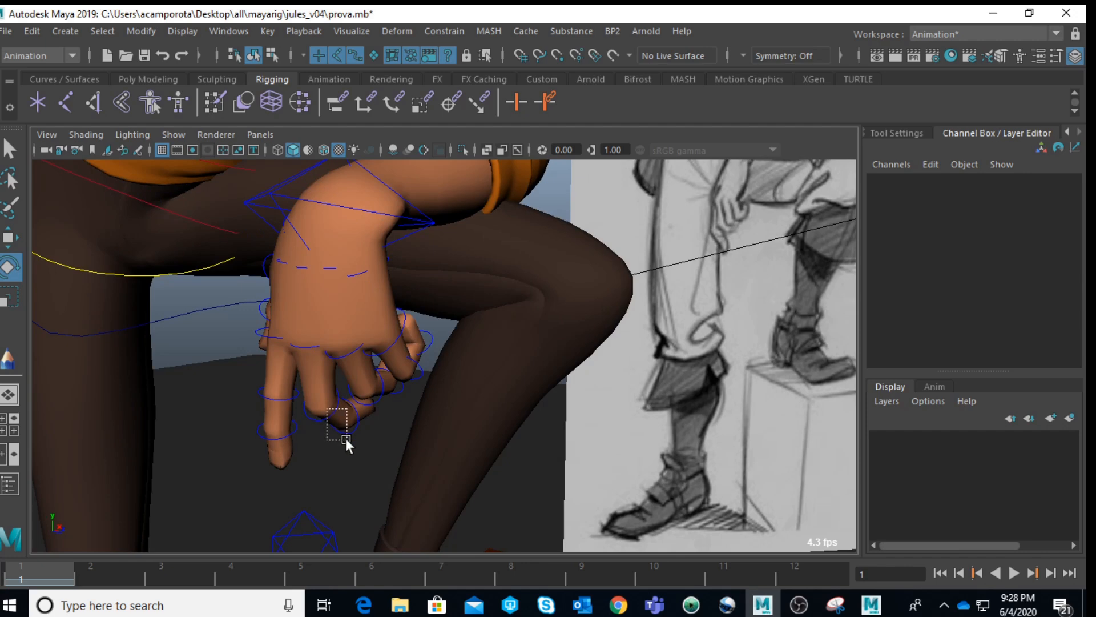
click(346, 437)
drag(326, 416, 281, 412)
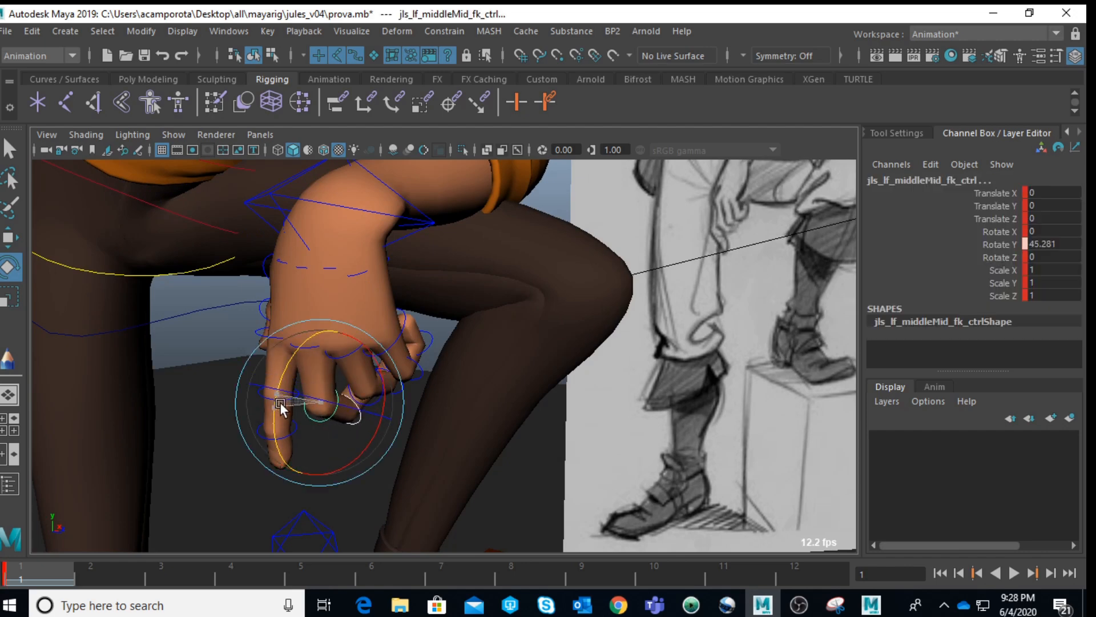
alt+drag(338, 329, 272, 307)
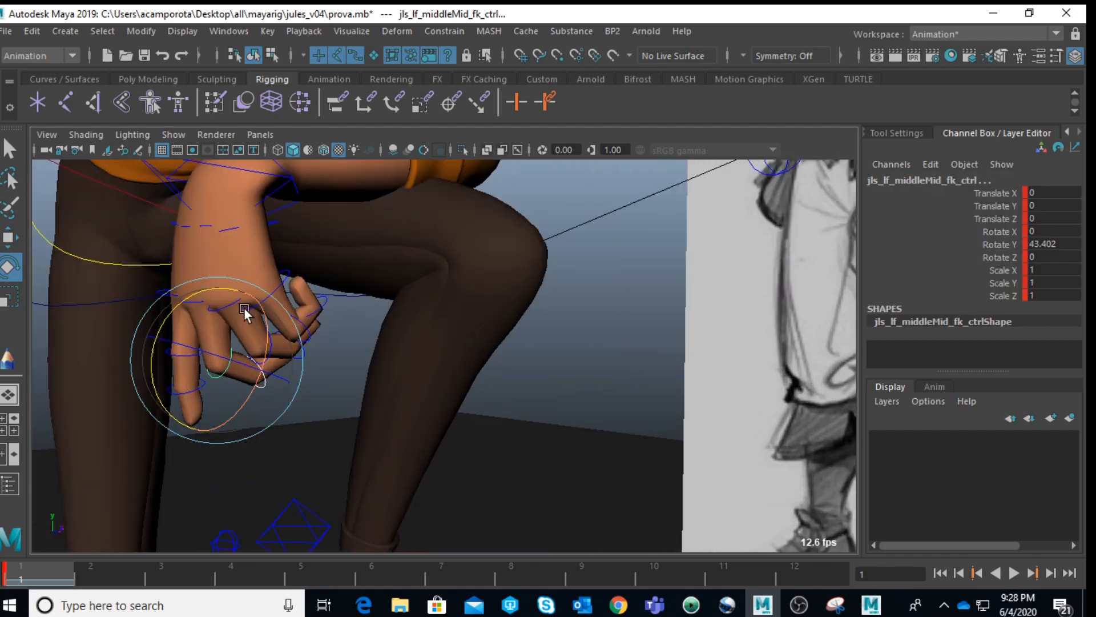
click(337, 342)
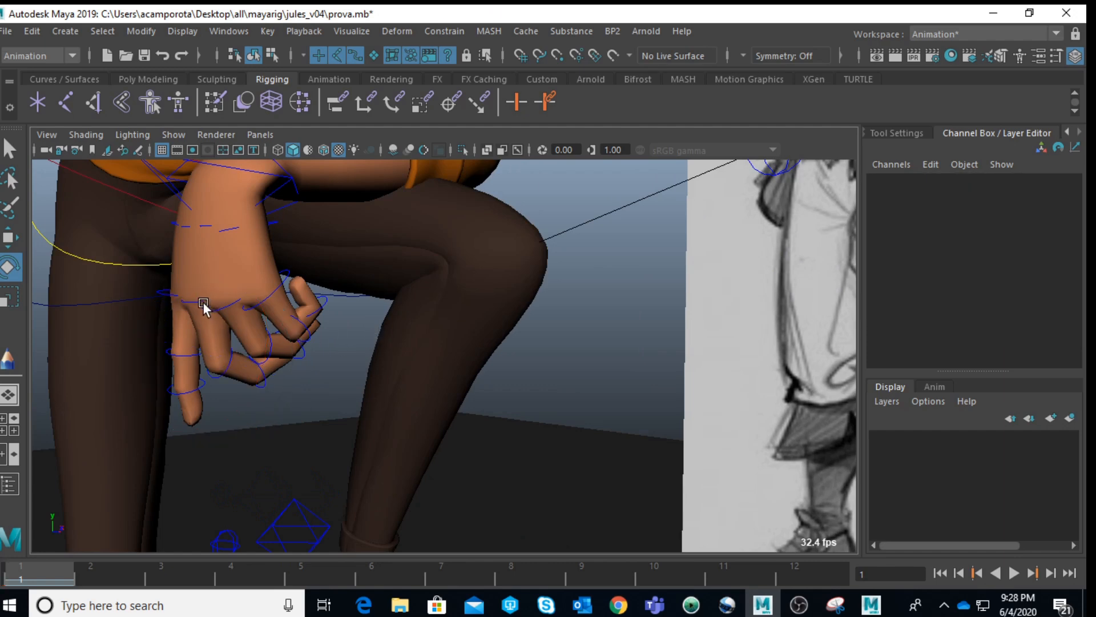
click(204, 301)
drag(140, 295, 139, 299)
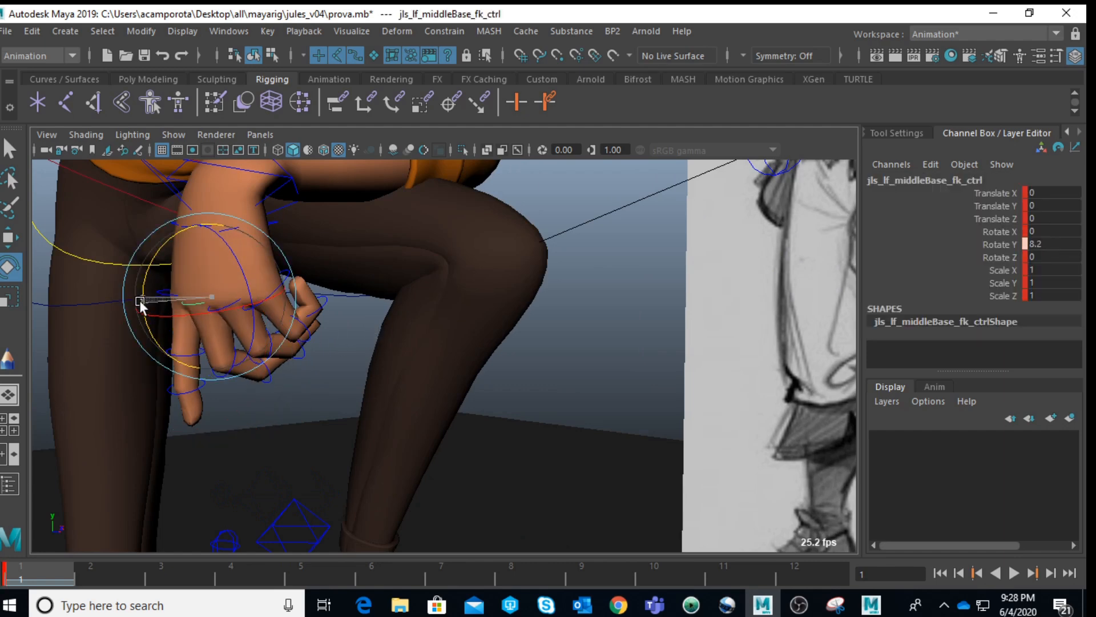
- Rotate the left ring finger's base to about Rotate Y 12 and adjust the curl of its mid joint
mouse_move(337, 351)
alt+mouse_down()
mouse_move(389, 256)
mouse_move(320, 341)
alt+mouse_up()
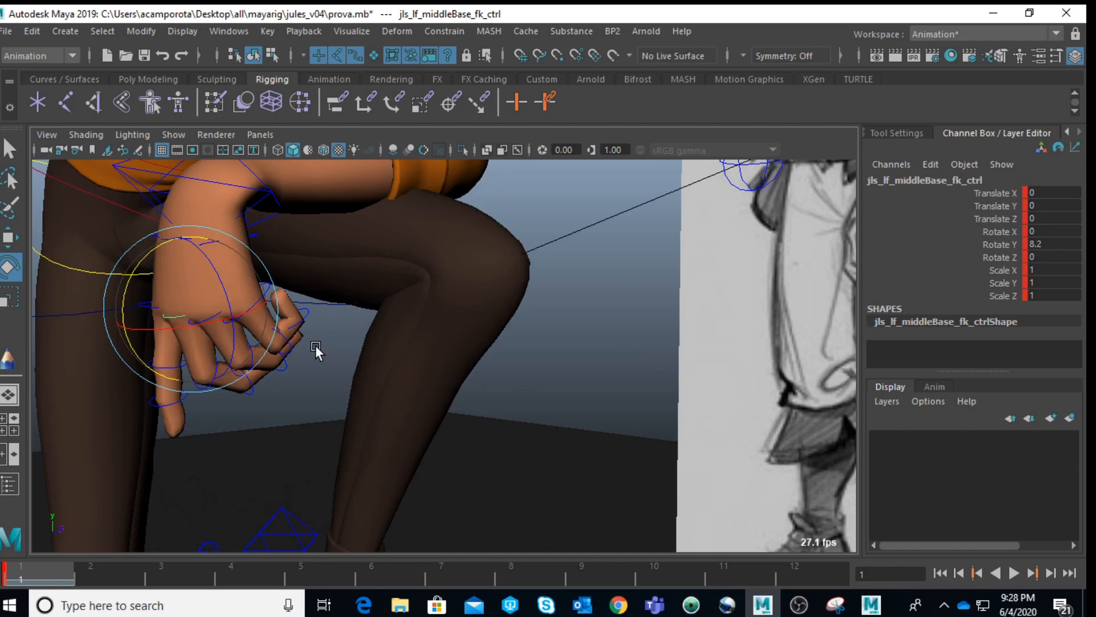
click(320, 340)
click(203, 324)
drag(196, 336, 153, 333)
scroll(289, 283, down, 4)
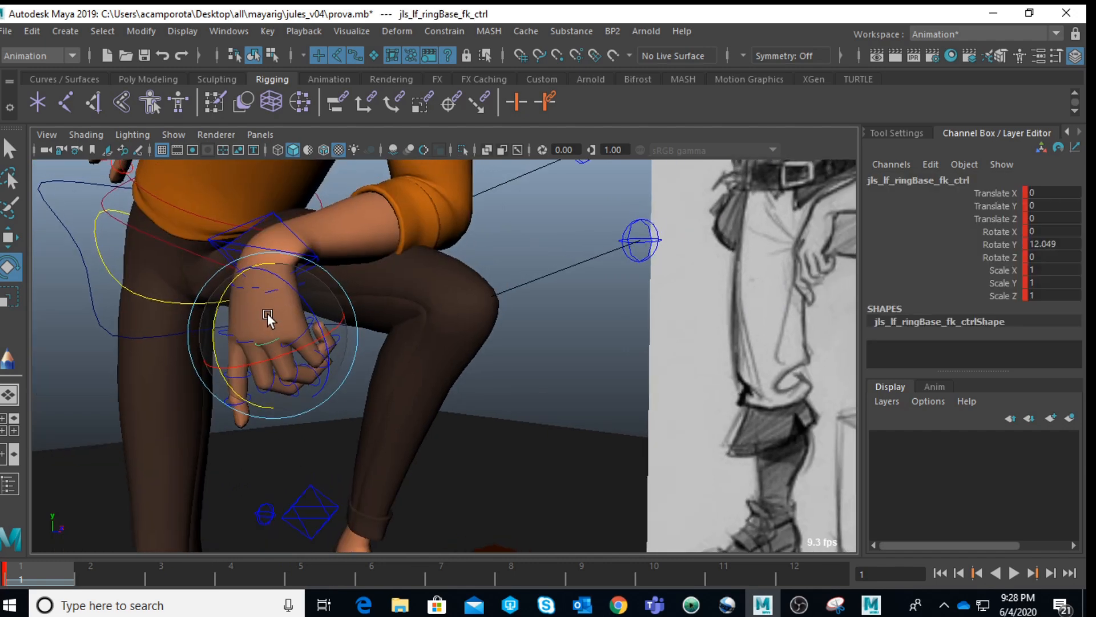
click(489, 366)
click(295, 374)
drag(239, 345, 233, 322)
- Rotate the left pinky's base control to about Rotate X -0.2, Y 2.7 and Z -4.4
click(541, 335)
click(299, 336)
drag(318, 294, 323, 297)
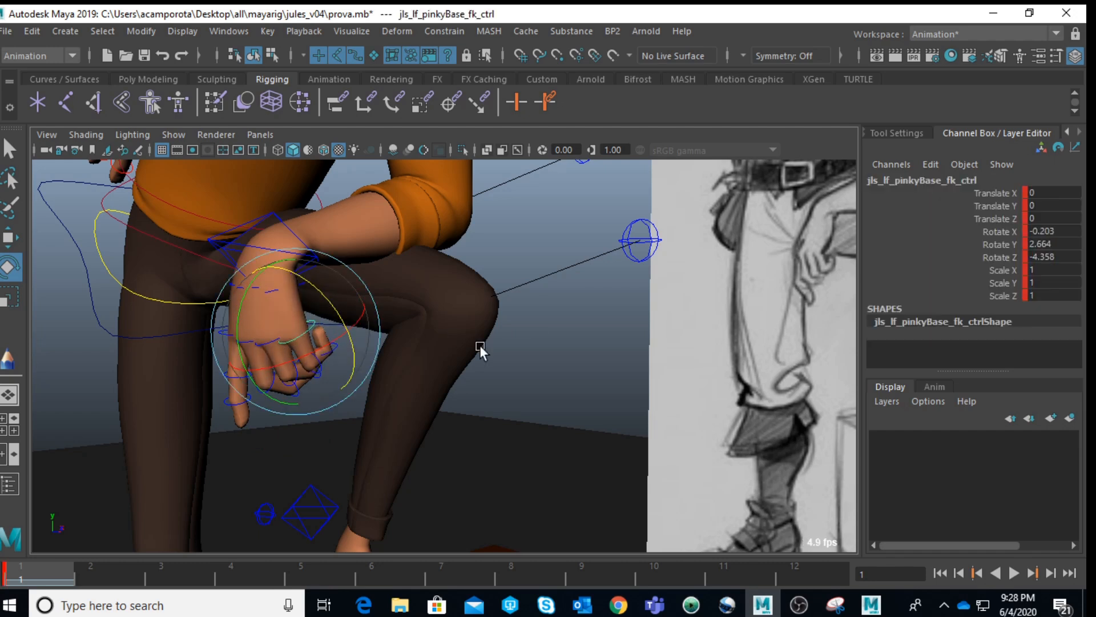
- Rotate the left index finger's base to about Rotate Y 7 and curl its outer joints slightly
click(258, 388)
click(222, 335)
drag(225, 336, 173, 309)
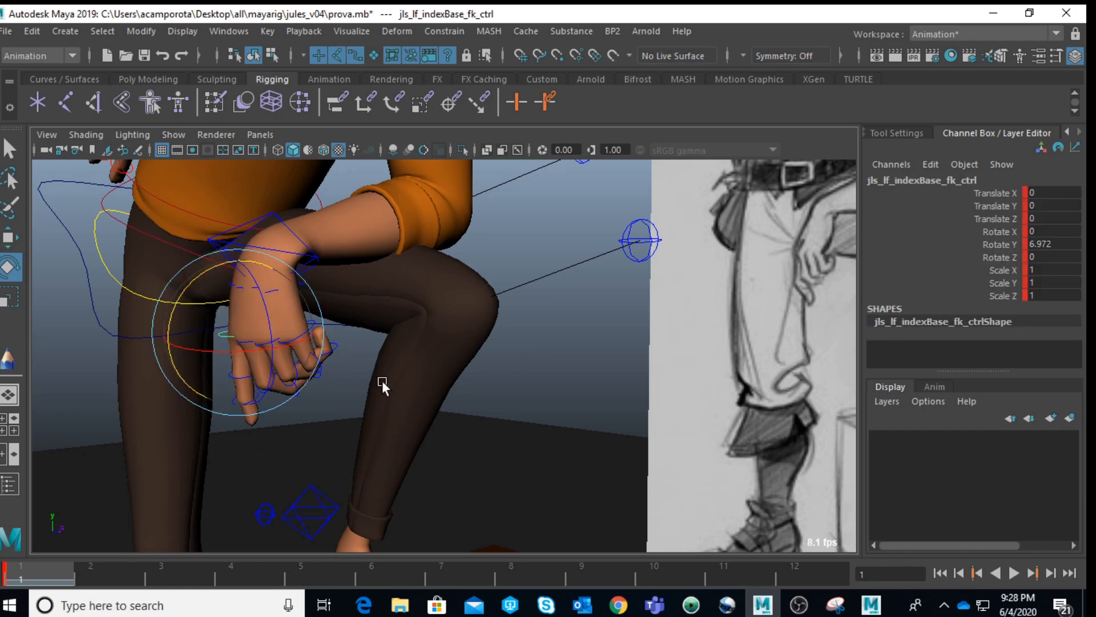
click(231, 412)
click(232, 379)
drag(230, 377, 194, 371)
click(519, 383)
click(248, 412)
click(549, 374)
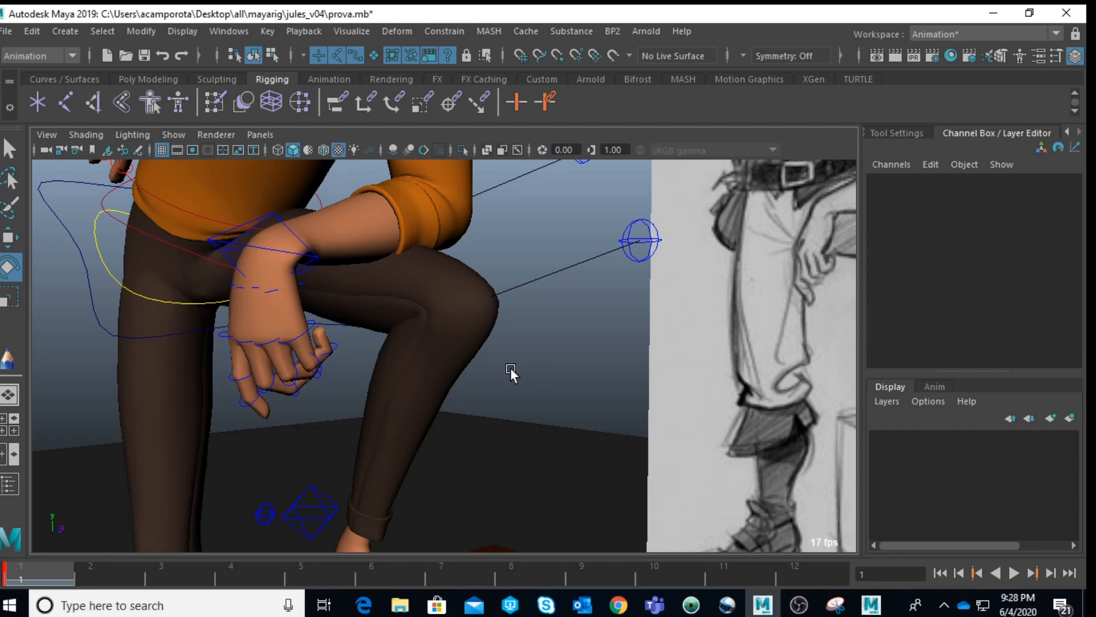
- Refine the left hand's knuckles to about Rotate Y 12.5 on the middle finger's base and 16.9 on the ring finger's base
click(267, 346)
mouse_move(223, 330)
mouse_down()
mouse_move(216, 318)
mouse_move(221, 328)
mouse_up()
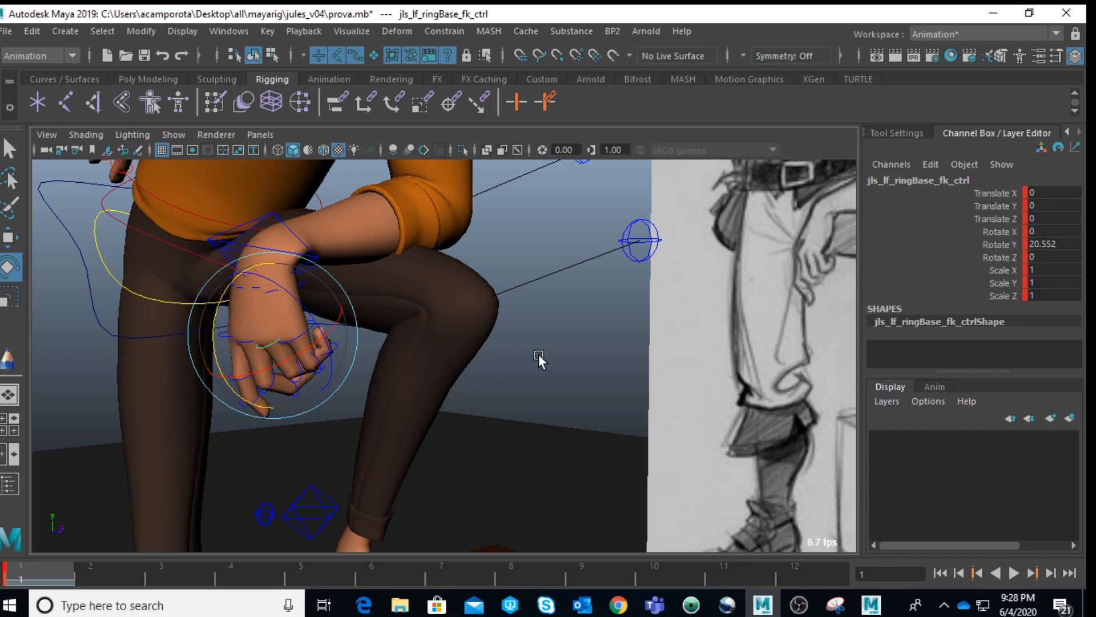
click(539, 357)
click(244, 346)
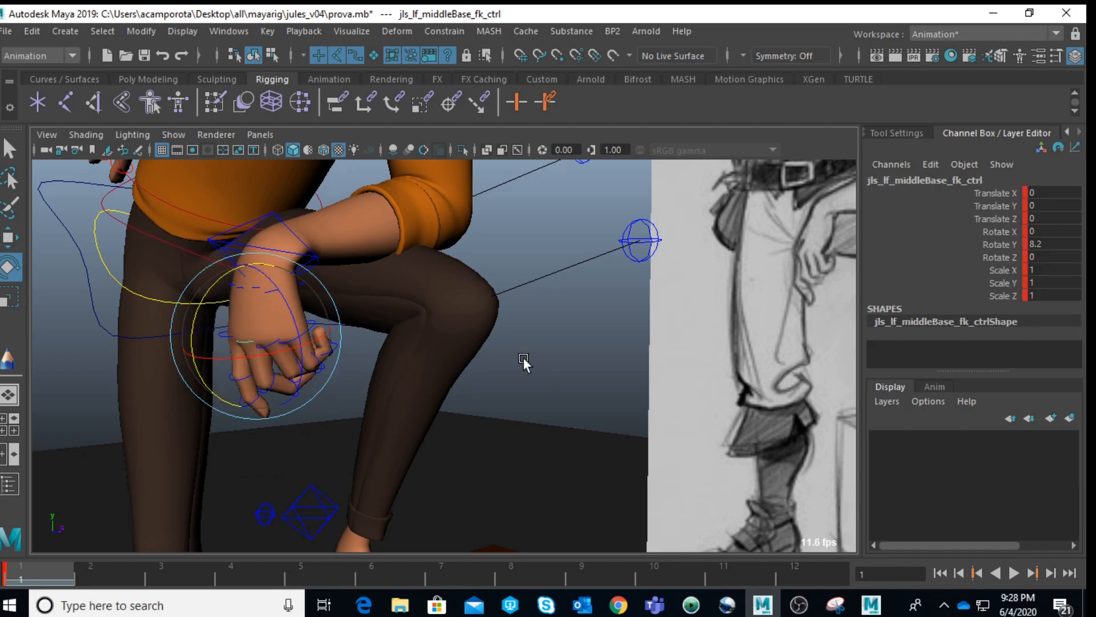
click(525, 372)
click(245, 347)
drag(198, 314, 203, 321)
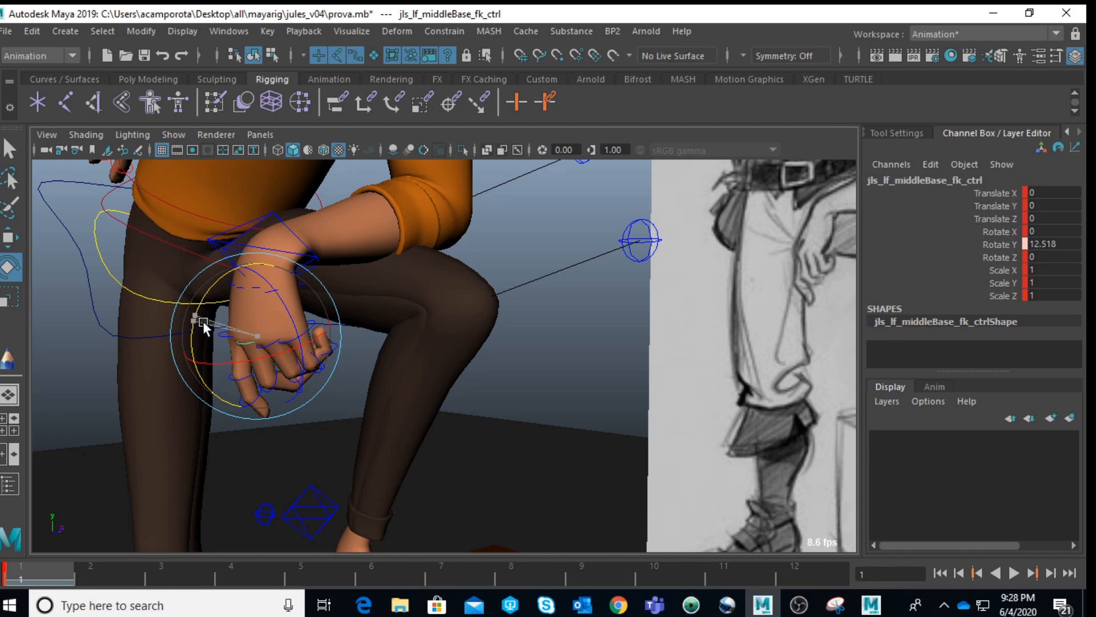
click(546, 361)
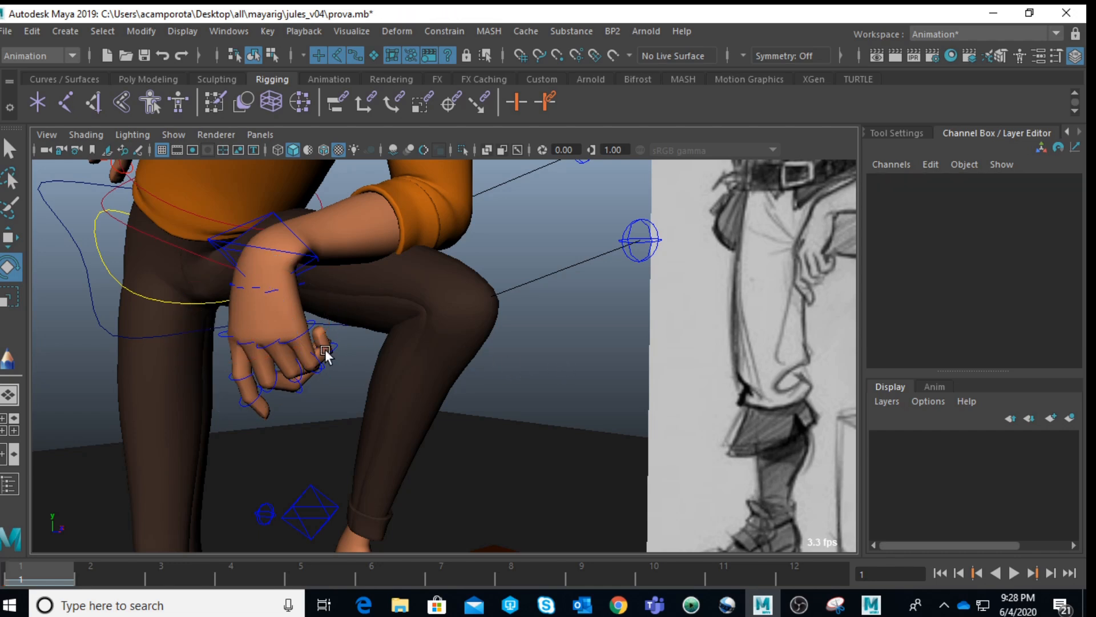
click(267, 349)
drag(212, 318, 210, 321)
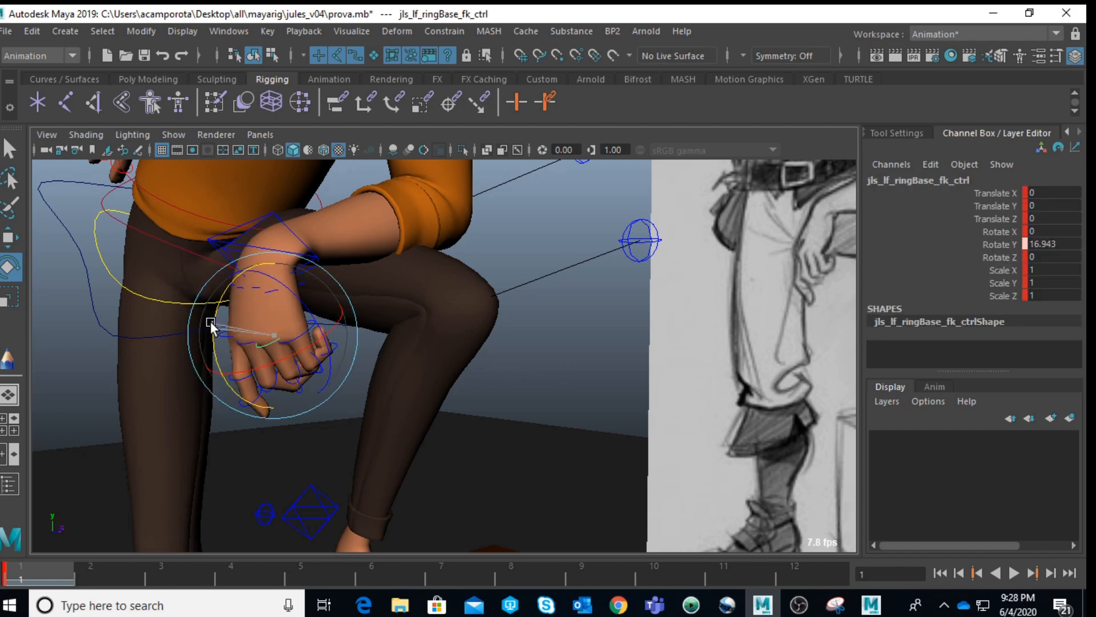
click(445, 360)
- Rotate the left index finger's base control to about Rotate Y 11.2
click(309, 340)
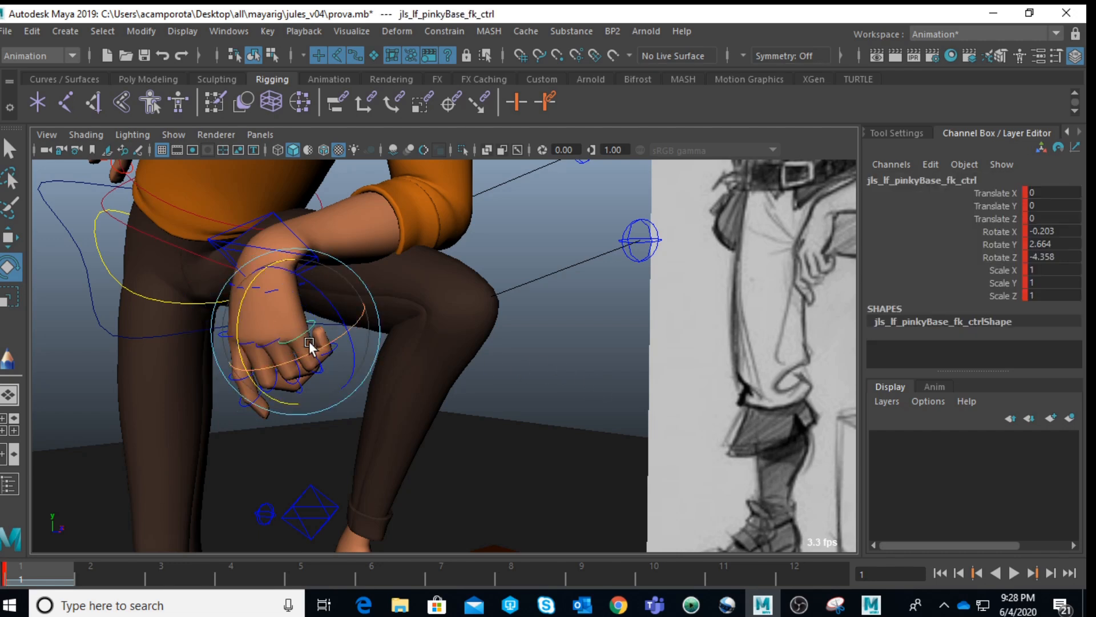
drag(236, 334, 170, 329)
click(527, 363)
click(242, 338)
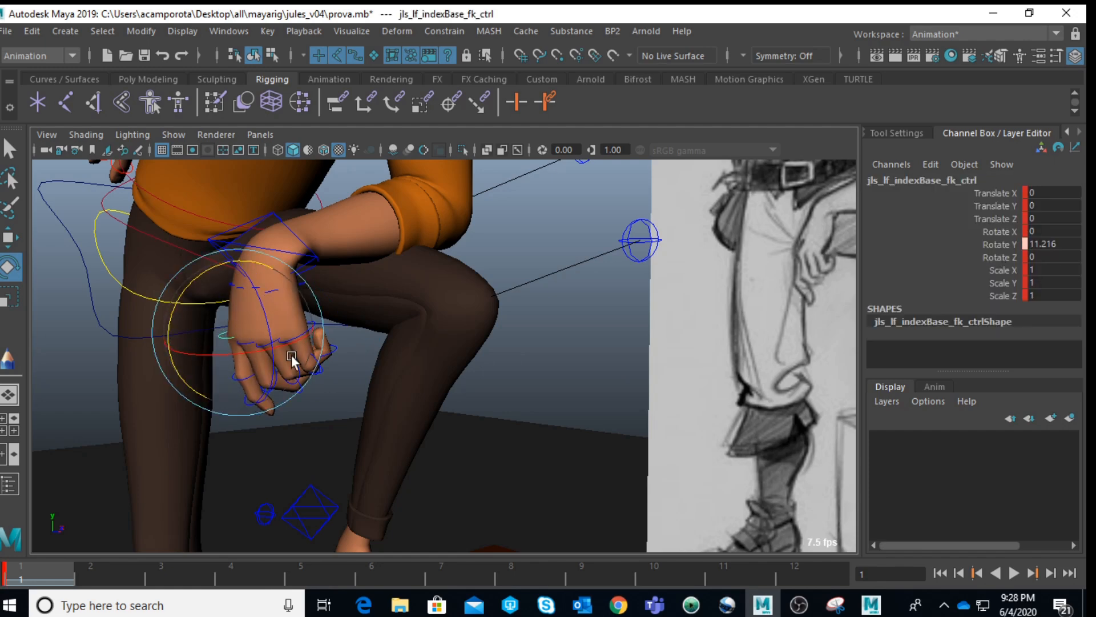
click(526, 362)
- Rotate the left arm IK control to about Rotate X -6.8, Y -188.5 and Z -78.1, comparing the hand with the sketch
scroll(358, 347, down, 5)
scroll(400, 328, down, 5)
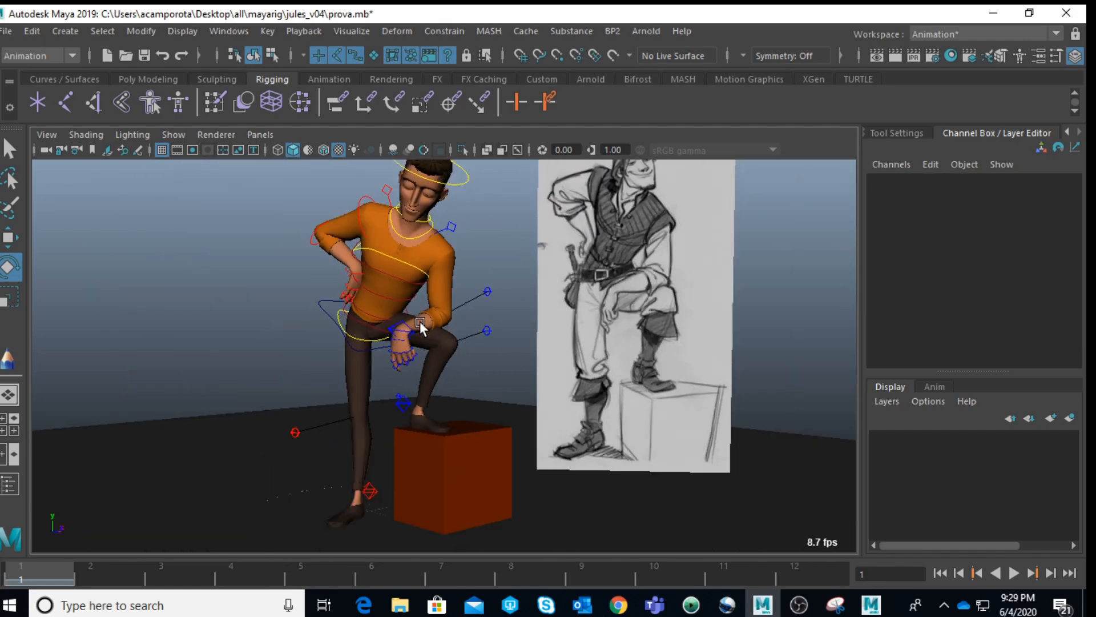
scroll(422, 322, up, 6)
scroll(445, 321, up, 2)
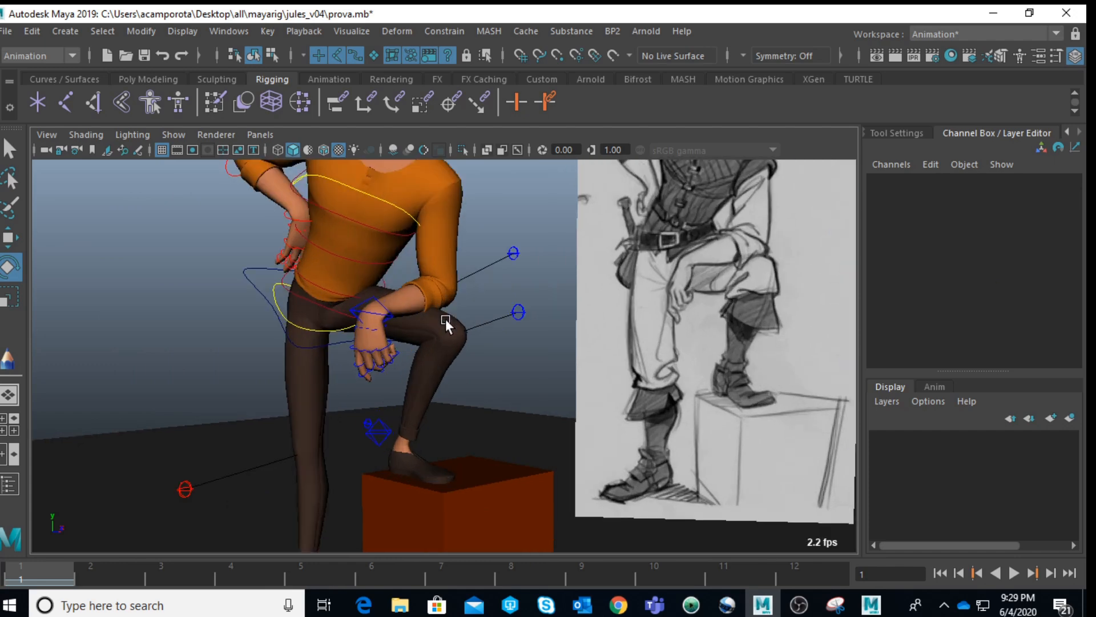
click(391, 320)
key(space)
key(space)
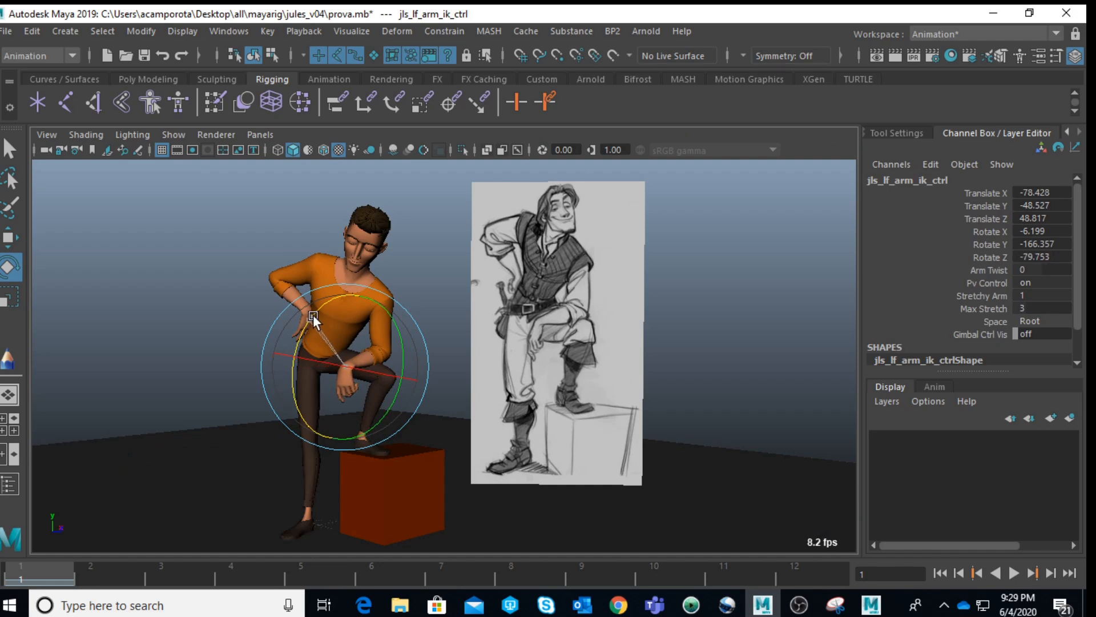
drag(383, 378, 541, 320)
- Curl the left pinky's joints tighter, to about Rotate Y 86.1 at the tip
scroll(580, 306, up, 10)
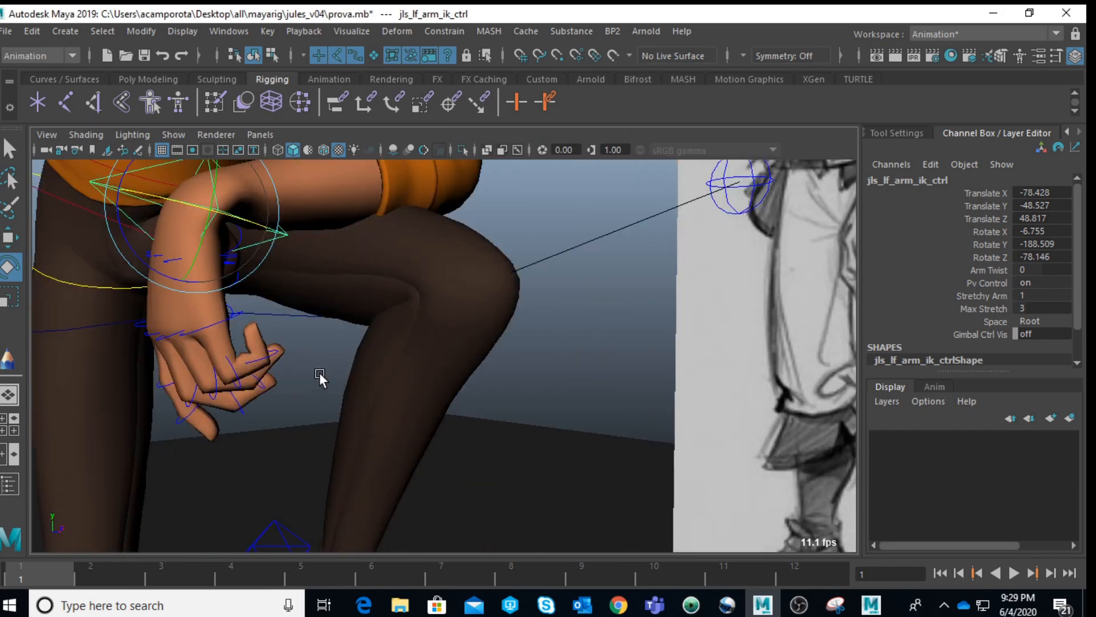
click(320, 373)
click(220, 323)
click(232, 369)
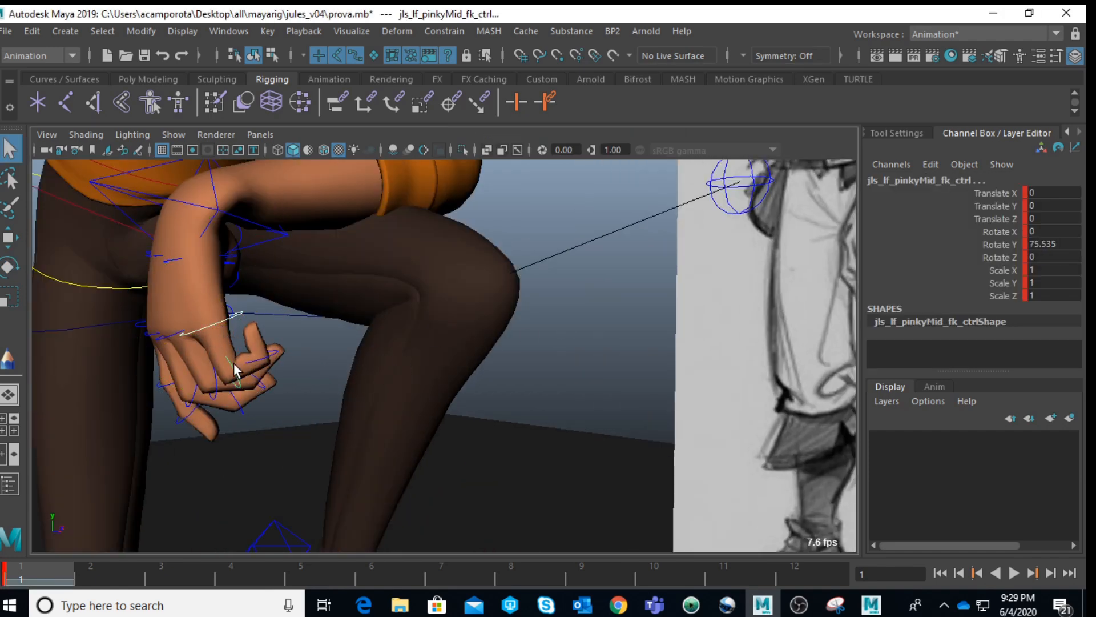
click(254, 371)
key(e)
drag(184, 330, 195, 340)
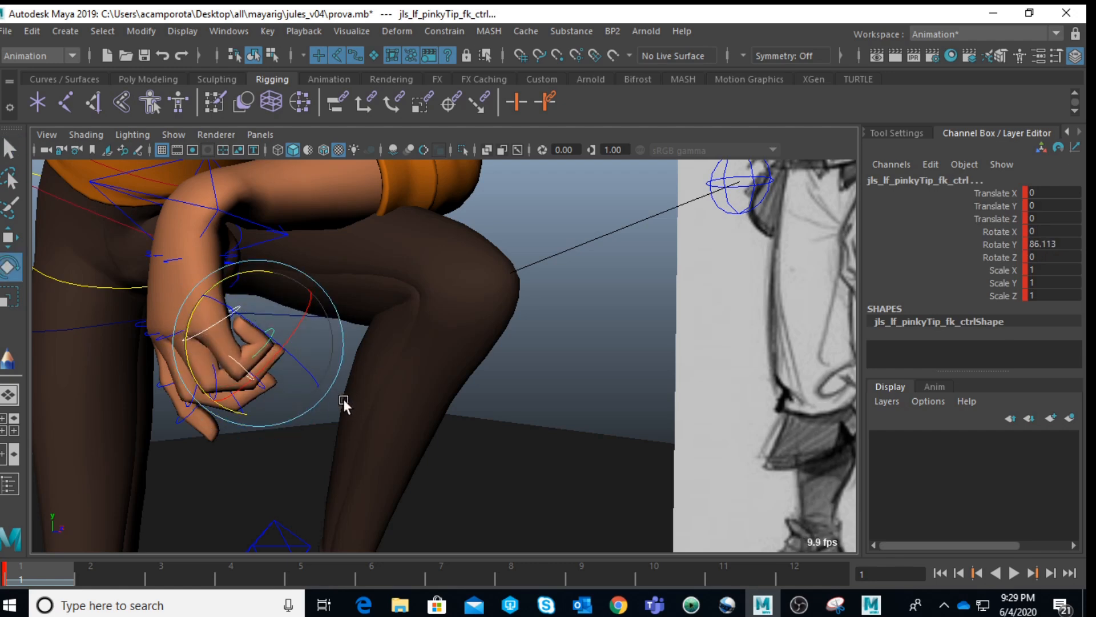
click(283, 395)
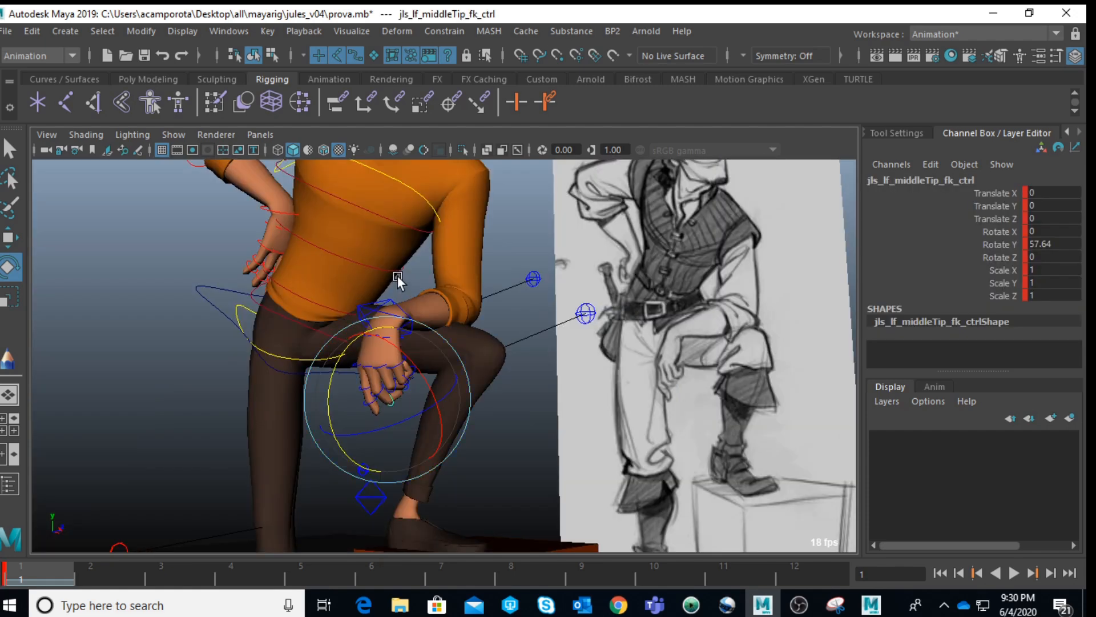
- Rotate the left clavicle control to about Rotate Z 5, checking the shoulder from the side and front
alt+drag(398, 278, 296, 300)
click(382, 242)
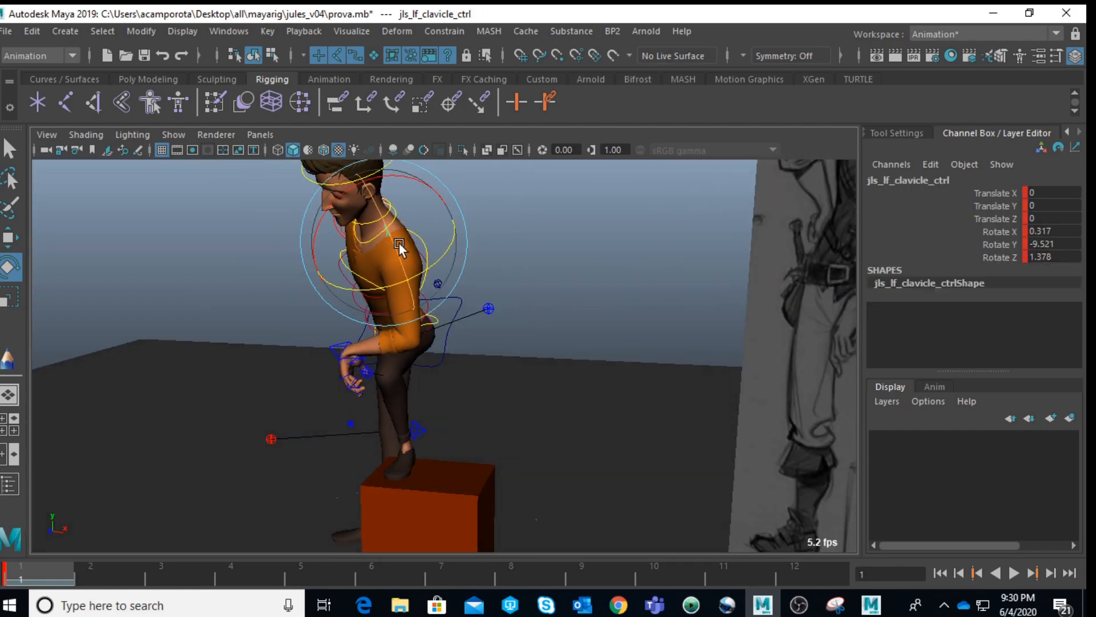
drag(384, 256, 402, 272)
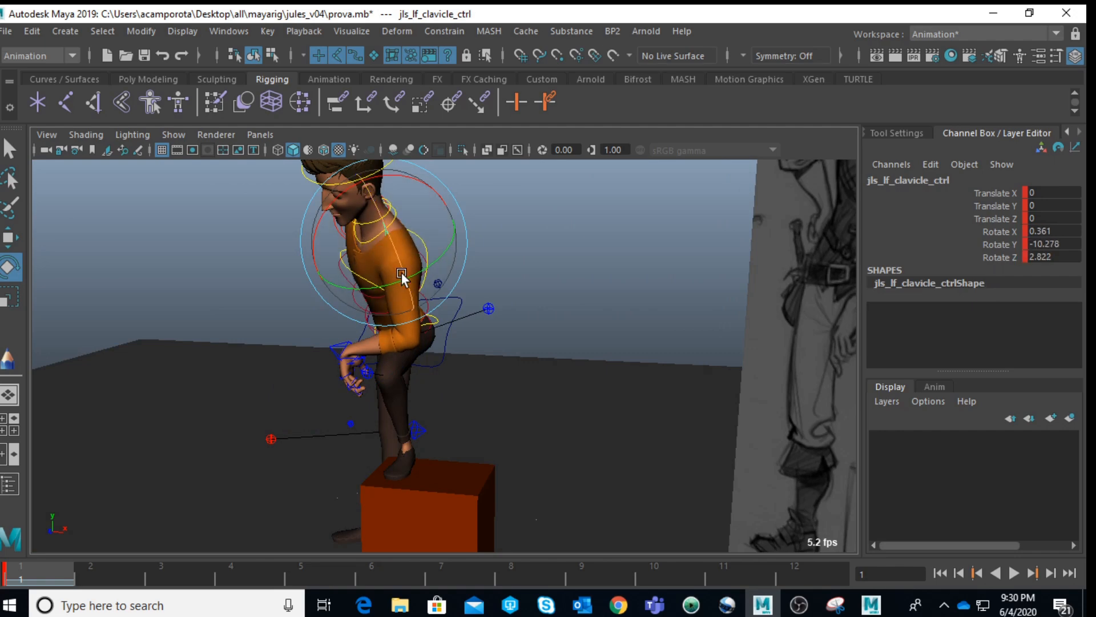
scroll(403, 274, up, 5)
alt+drag(419, 308, 401, 276)
alt+middle_drag(401, 277, 406, 309)
drag(353, 227, 348, 224)
alt+drag(254, 314, 424, 337)
scroll(421, 326, down, 5)
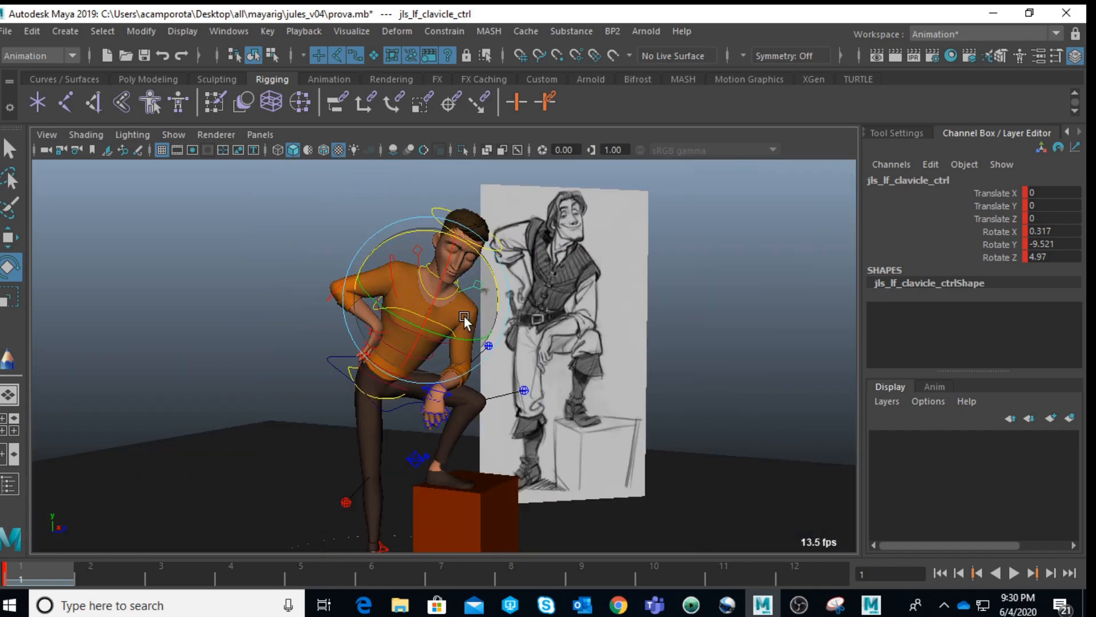
- Set the left foot IK control's Toe Tap to about -15.4, lifting the toes on the block
alt+drag(492, 386, 499, 272)
scroll(473, 375, up, 8)
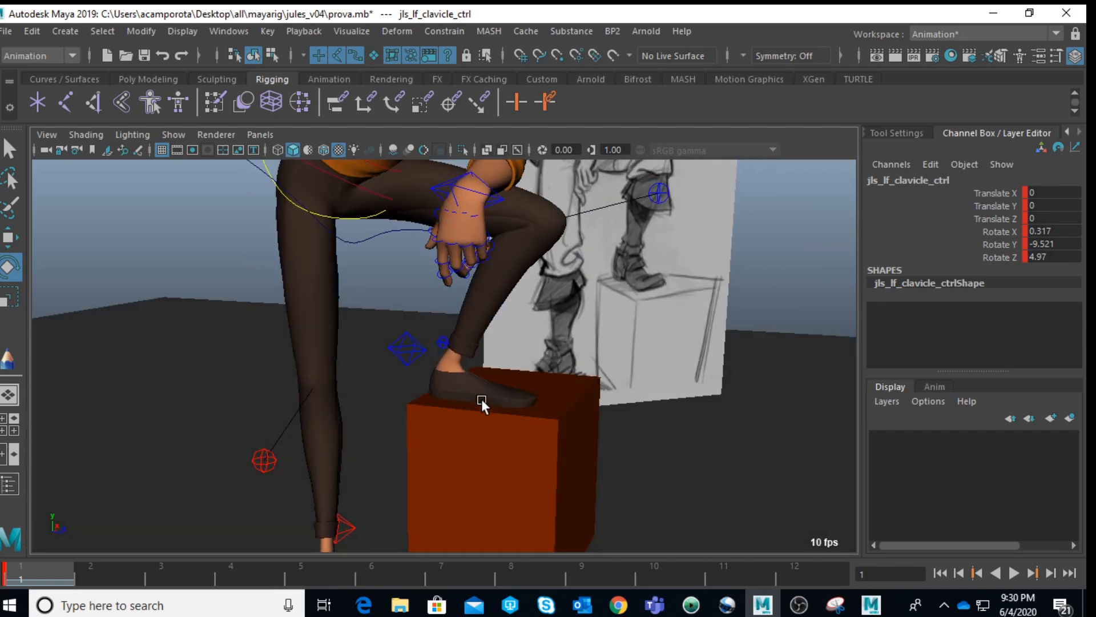
click(393, 361)
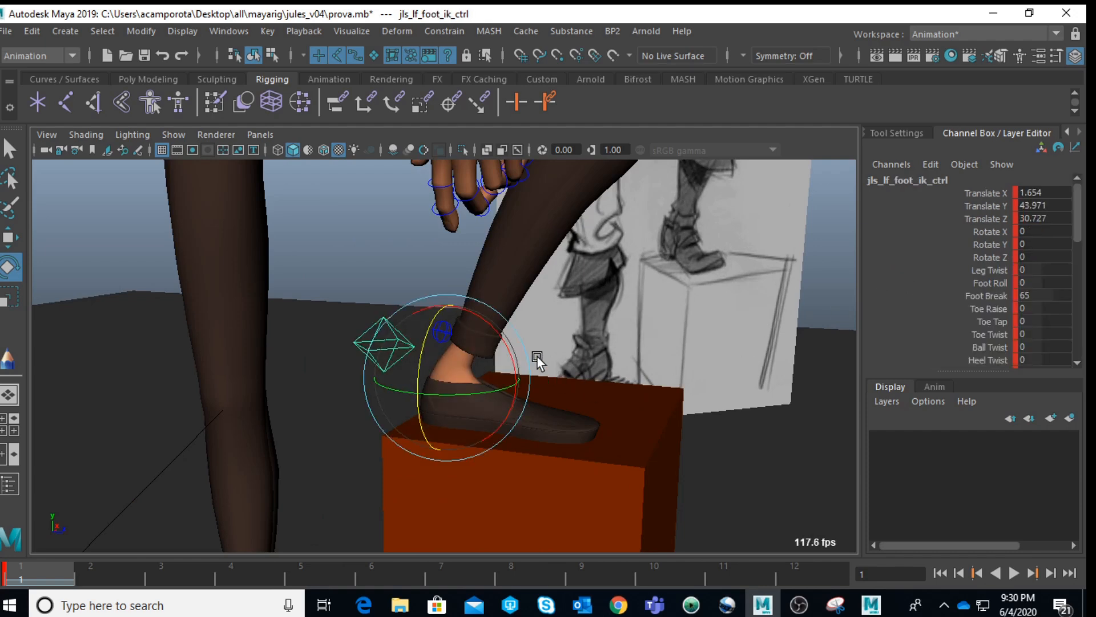
key(4)
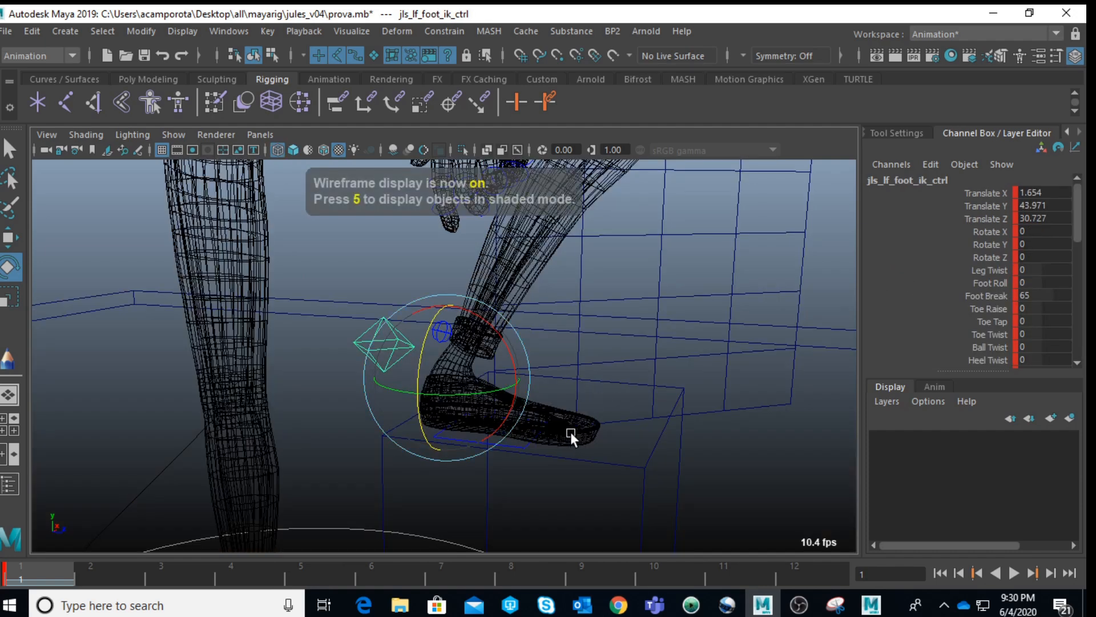
key(5)
click(993, 321)
middle_drag(662, 356, 537, 361)
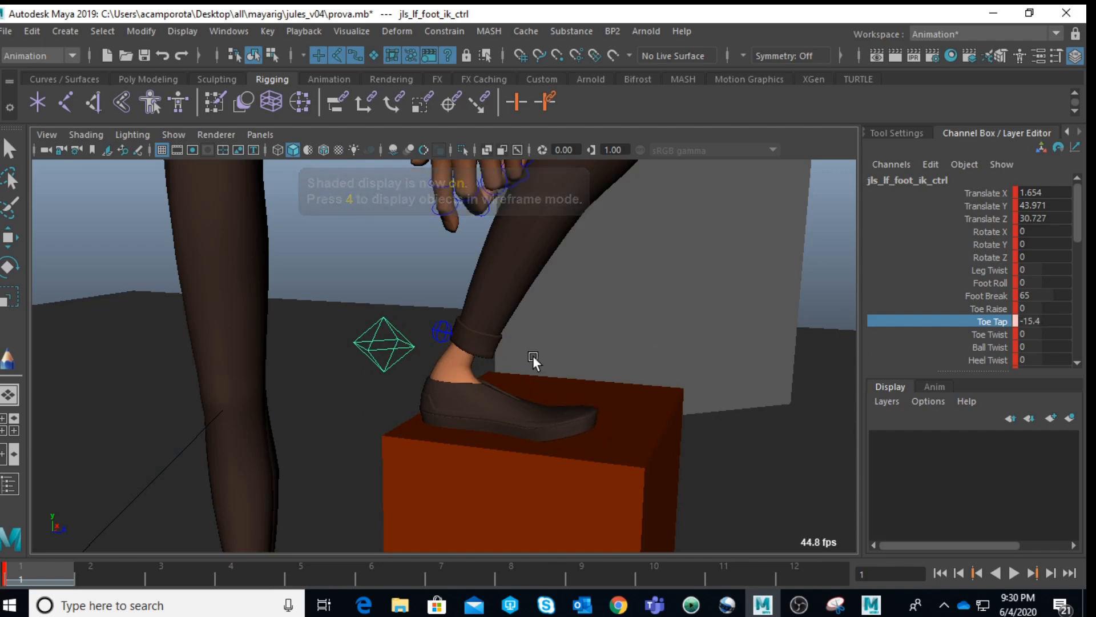
scroll(631, 341, down, 8)
scroll(507, 346, up, 2)
key(6)
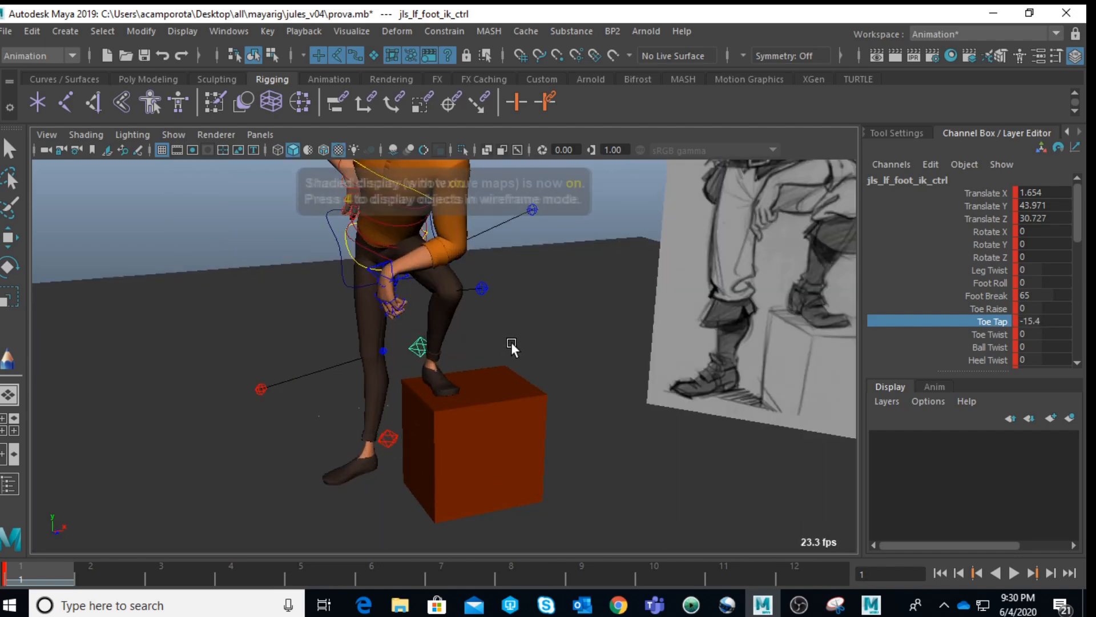
- Shift the COG control slightly sideways to rebalance the hips over the legs
scroll(510, 341, down, 3)
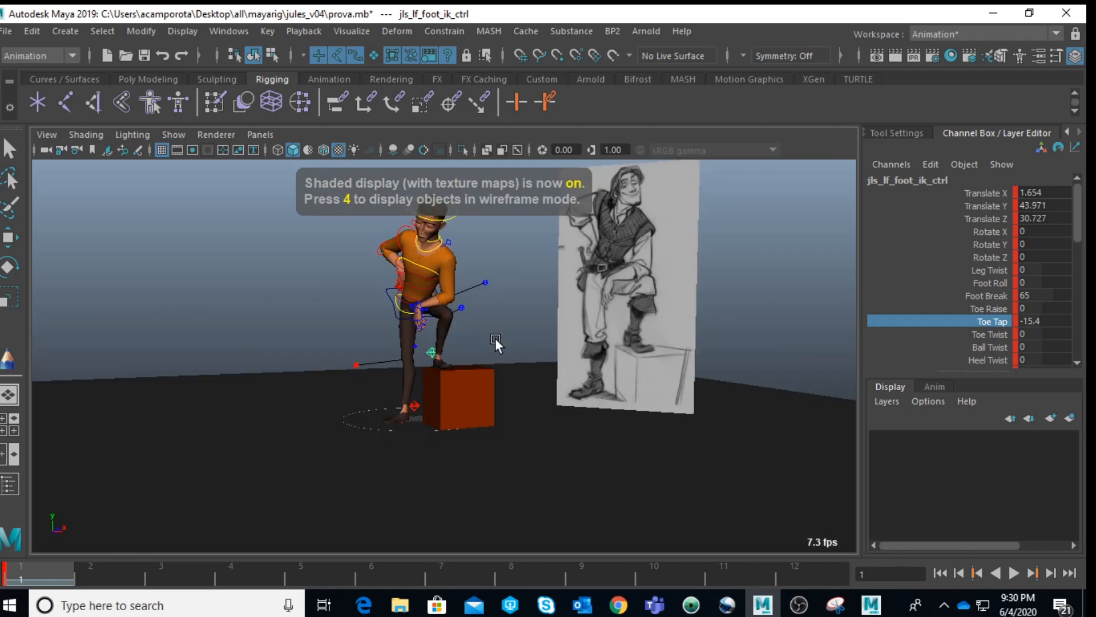
alt+drag(495, 338, 446, 337)
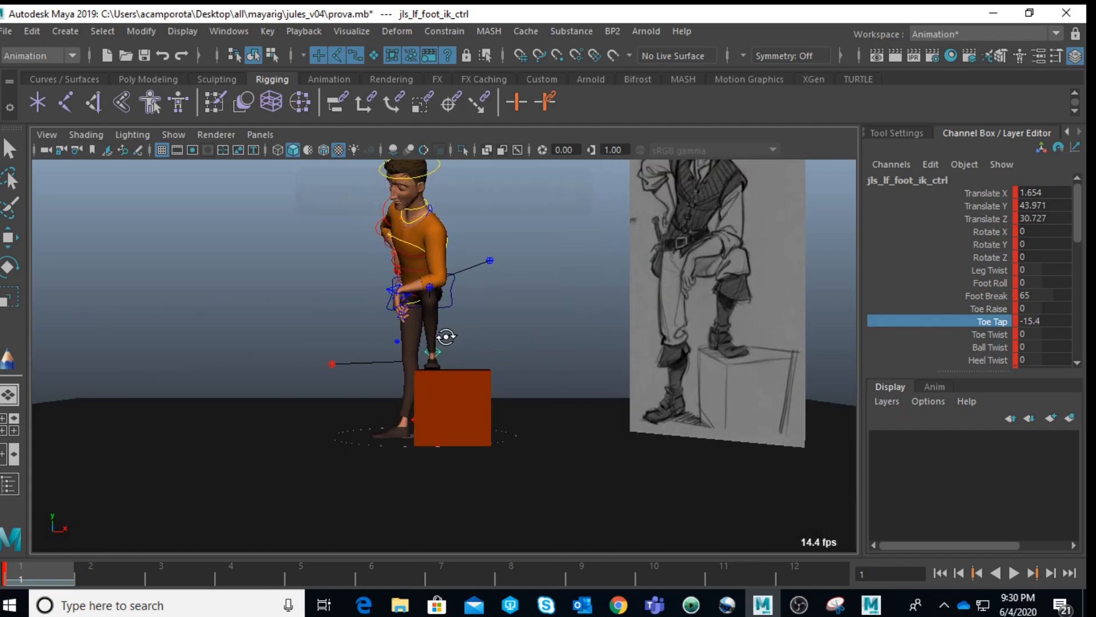
click(449, 296)
key(w)
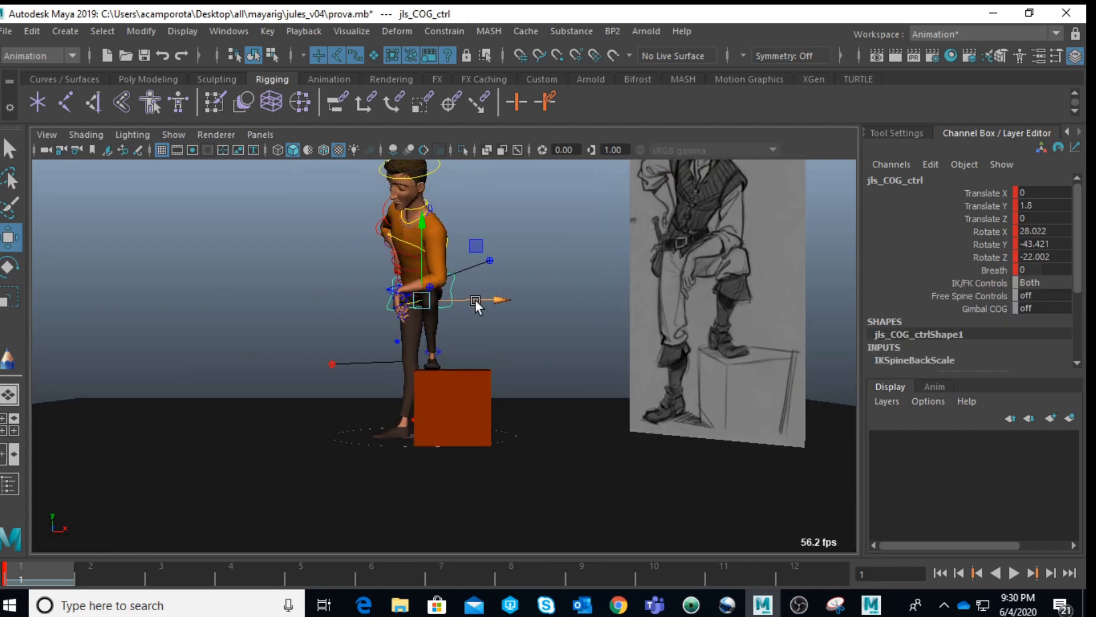
drag(484, 297, 477, 296)
- Move the right foot IK control to about Translate X -1.4 and compare the pose with the sketch
alt+drag(400, 342, 684, 396)
click(480, 428)
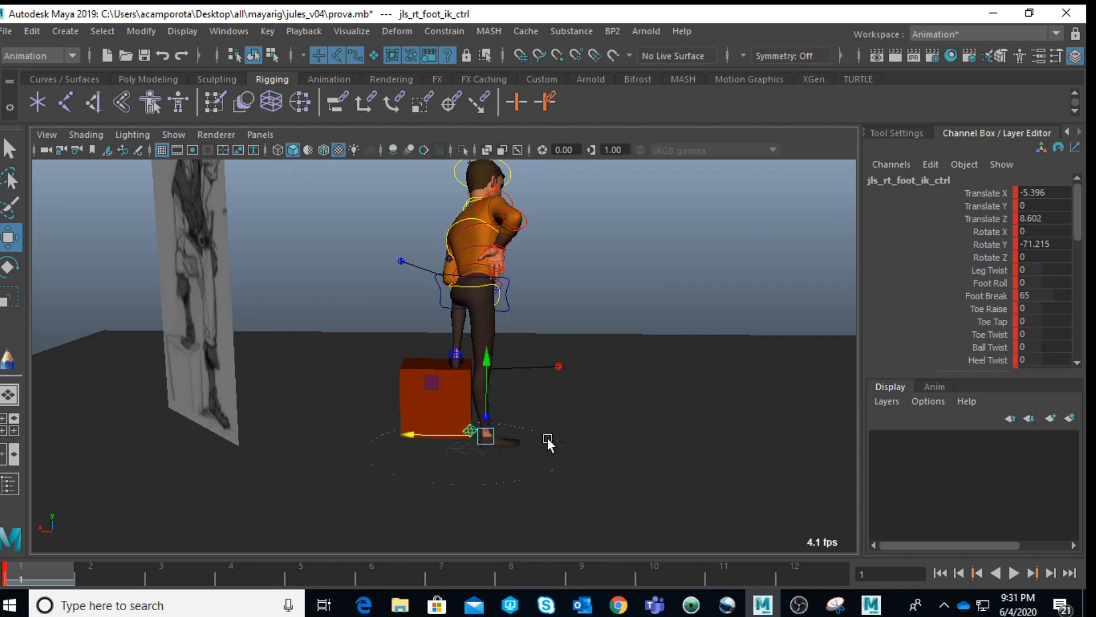
drag(429, 434, 423, 430)
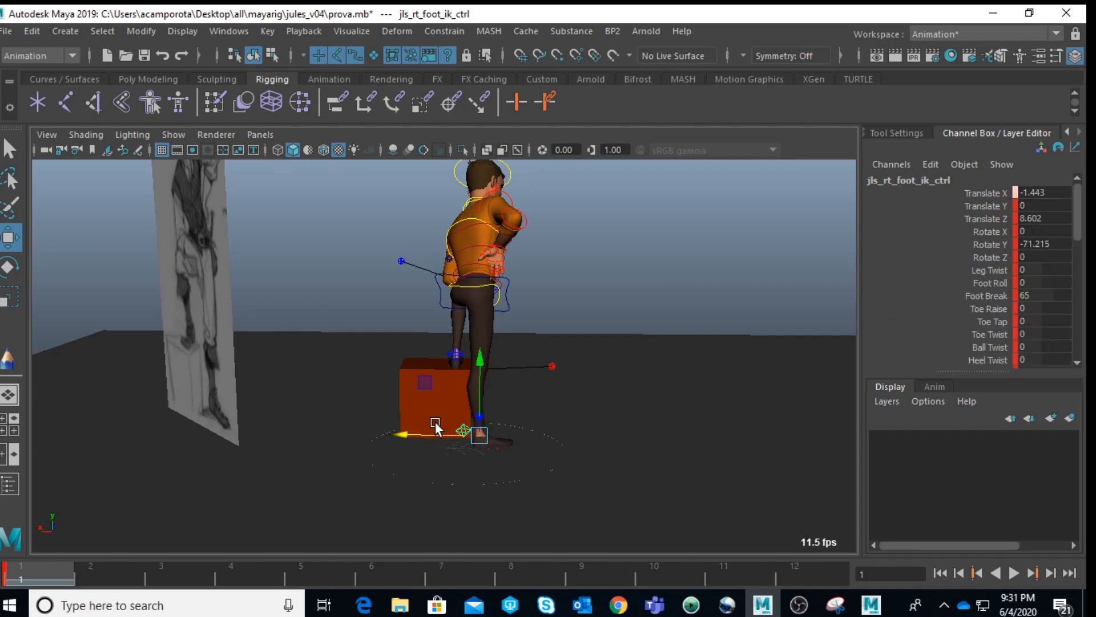
key(space)
key(space)
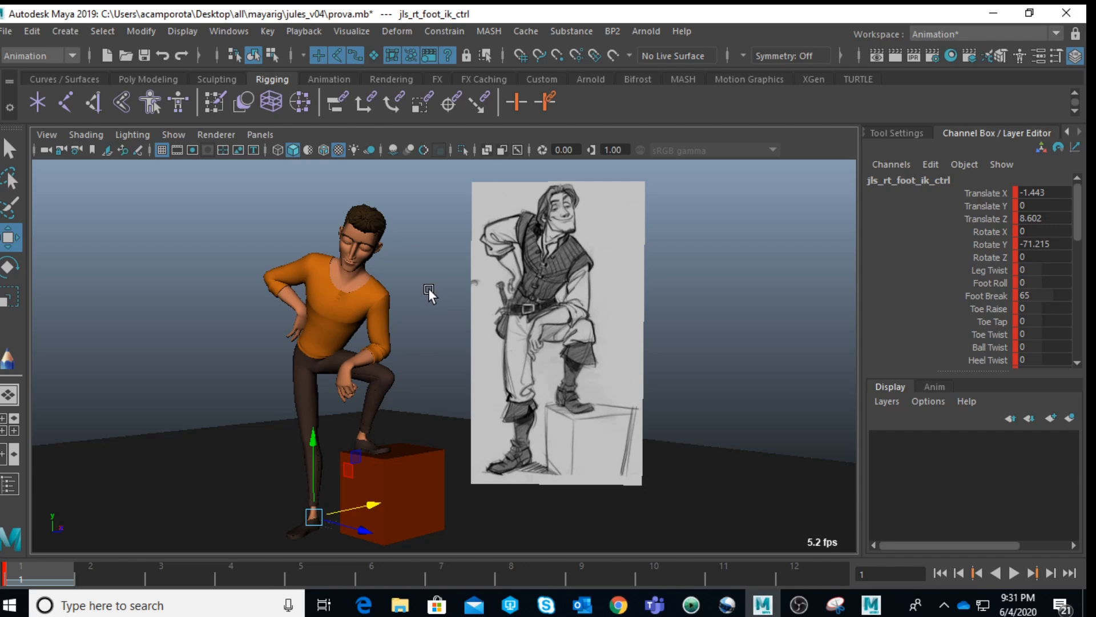
- Curl the right hand's four fingers into a fist at about Rotate Y 78.2 on their joint controls, leaving the thumb extended
key(space)
key(space)
scroll(483, 293, up, 4)
alt+drag(482, 293, 325, 310)
scroll(325, 309, up, 5)
alt+middle_drag(326, 310, 382, 362)
alt+drag(382, 362, 253, 287)
alt+middle_drag(252, 286, 358, 445)
scroll(358, 444, up, 3)
scroll(323, 342, down, 3)
alt+middle_drag(323, 342, 338, 450)
alt+drag(338, 450, 275, 346)
scroll(283, 352, down, 1)
key(4)
alt+drag(293, 300, 282, 369)
drag(292, 260, 370, 353)
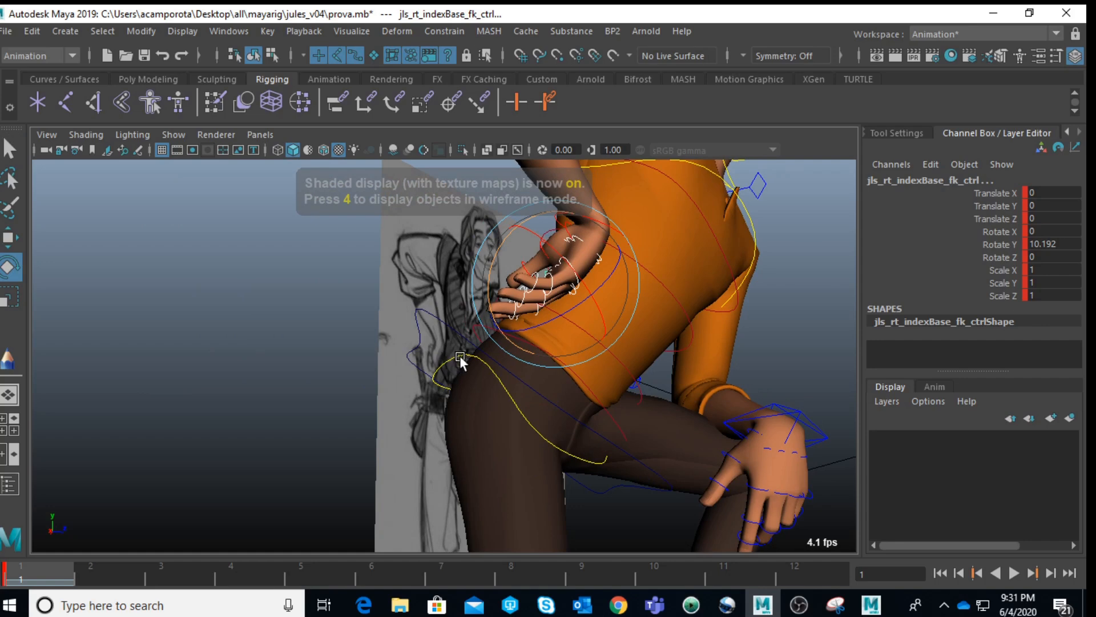
mouse_move(460, 355)
alt+mouse_down()
mouse_move(435, 403)
mouse_move(413, 347)
alt+mouse_up()
key(q)
ctrl+drag(479, 350, 581, 375)
key(e)
scroll(367, 412, up, 5)
click(601, 429)
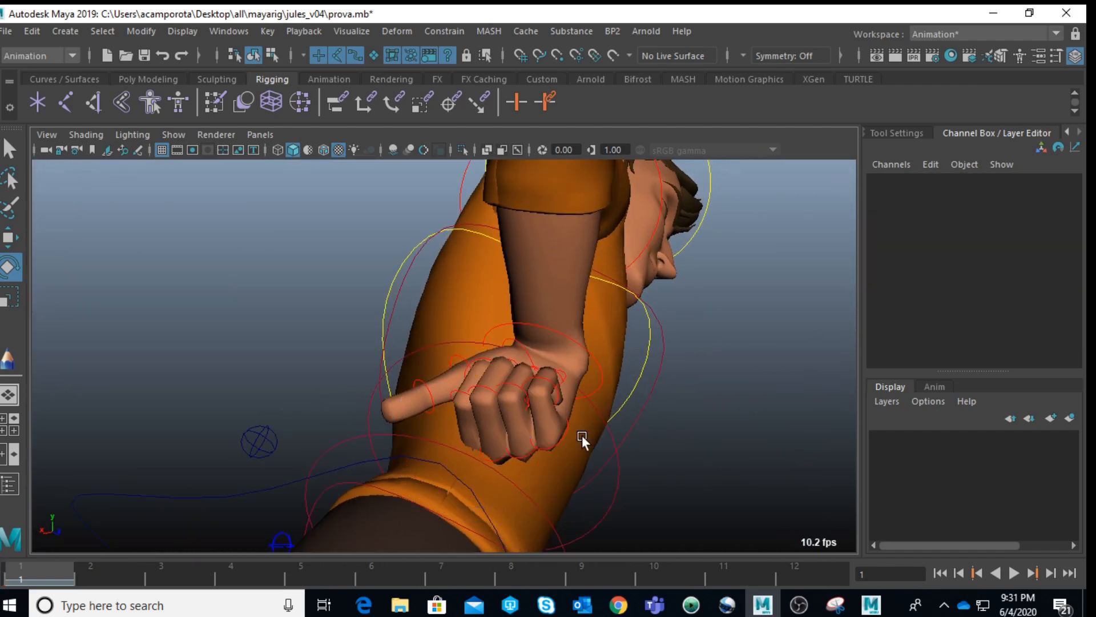
- Rotate the right ring finger's base, middle and tip controls together to about Rotate Y 72
click(530, 454)
key(q)
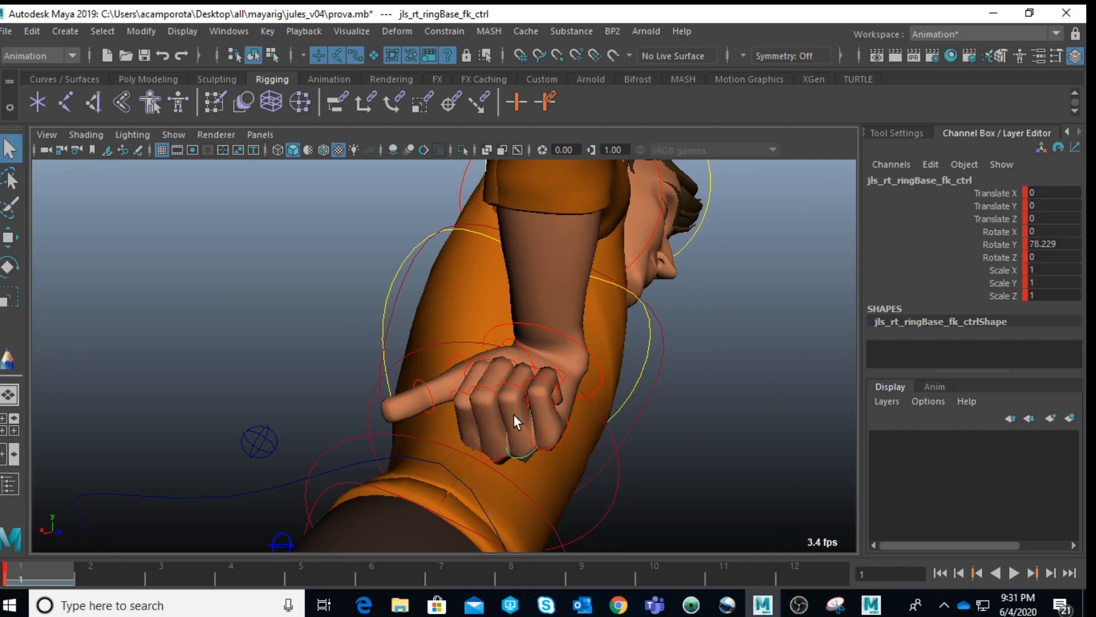
alt+drag(526, 403, 519, 423)
alt+middle_drag(520, 423, 530, 353)
scroll(530, 352, up, 3)
click(465, 483)
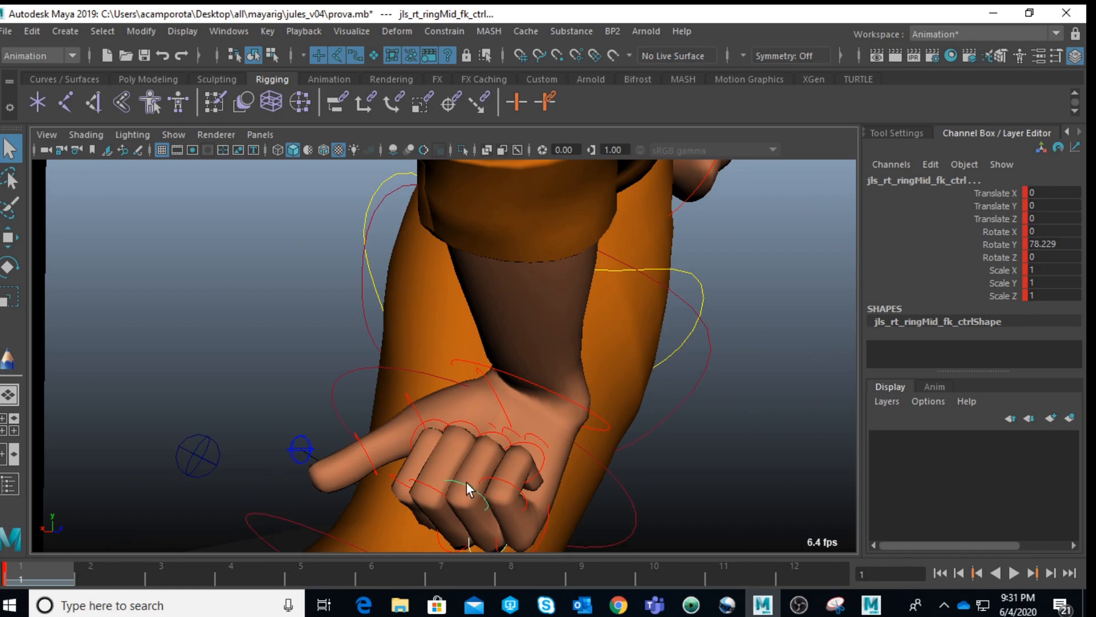
click(500, 435)
key(e)
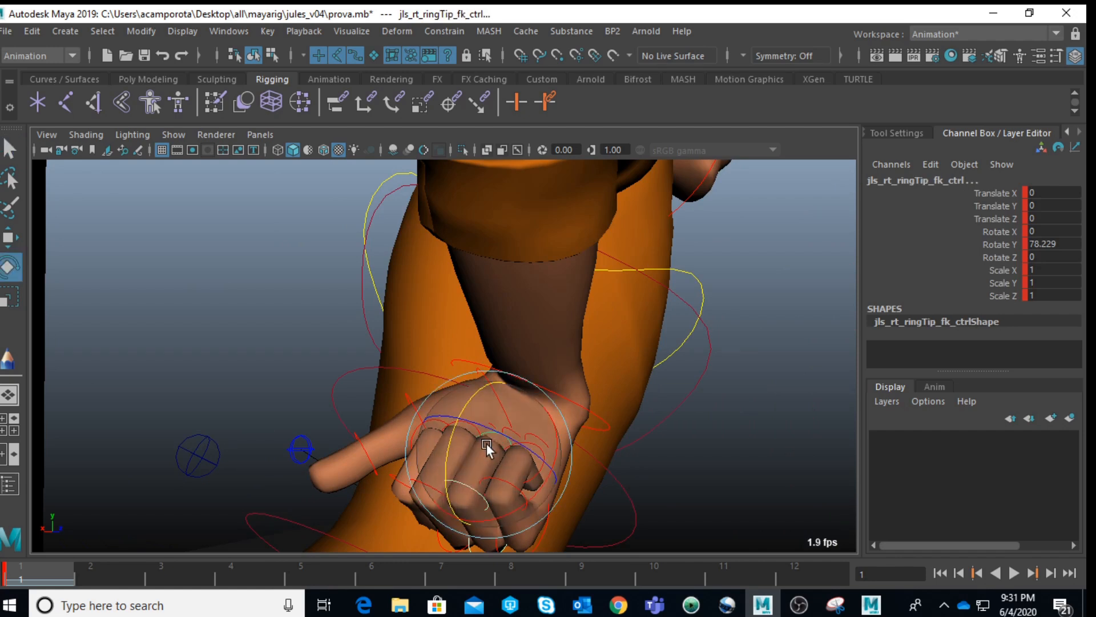
drag(446, 448, 446, 449)
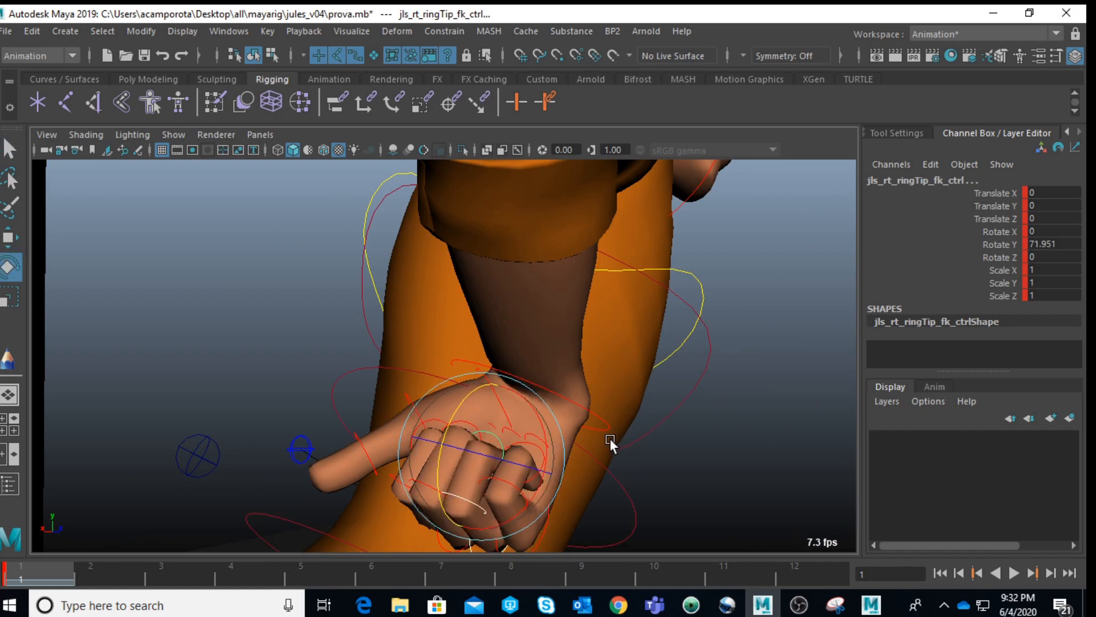
alt+drag(611, 437, 632, 441)
click(632, 441)
alt+drag(727, 441, 721, 371)
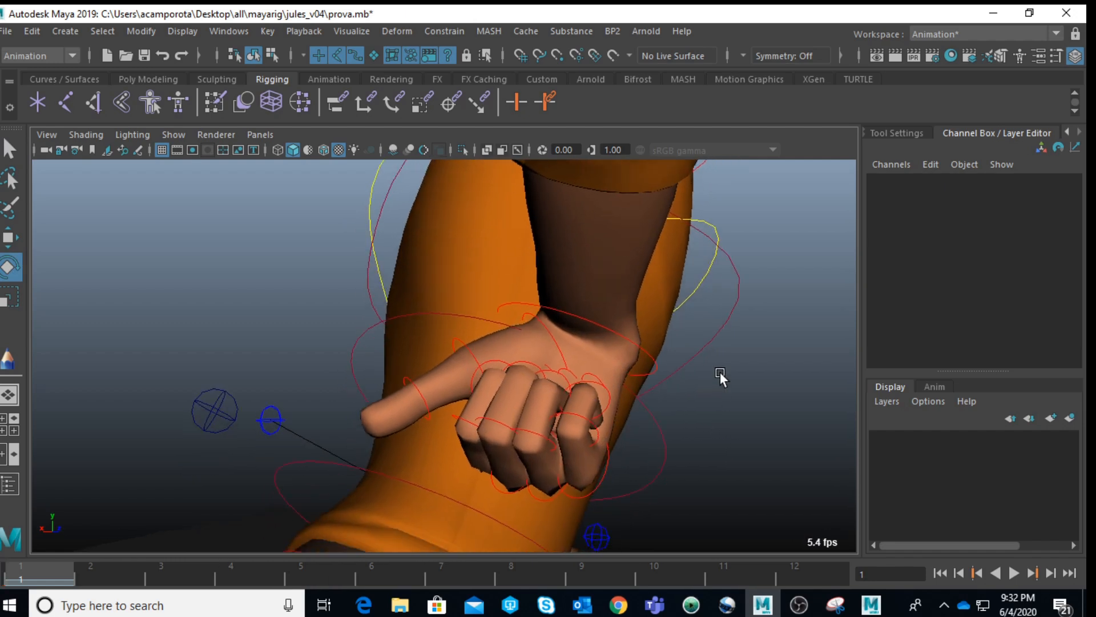
- Rotate the right middle finger's base, middle and tip controls together to vary its curl from the other fingers
click(498, 488)
key(q)
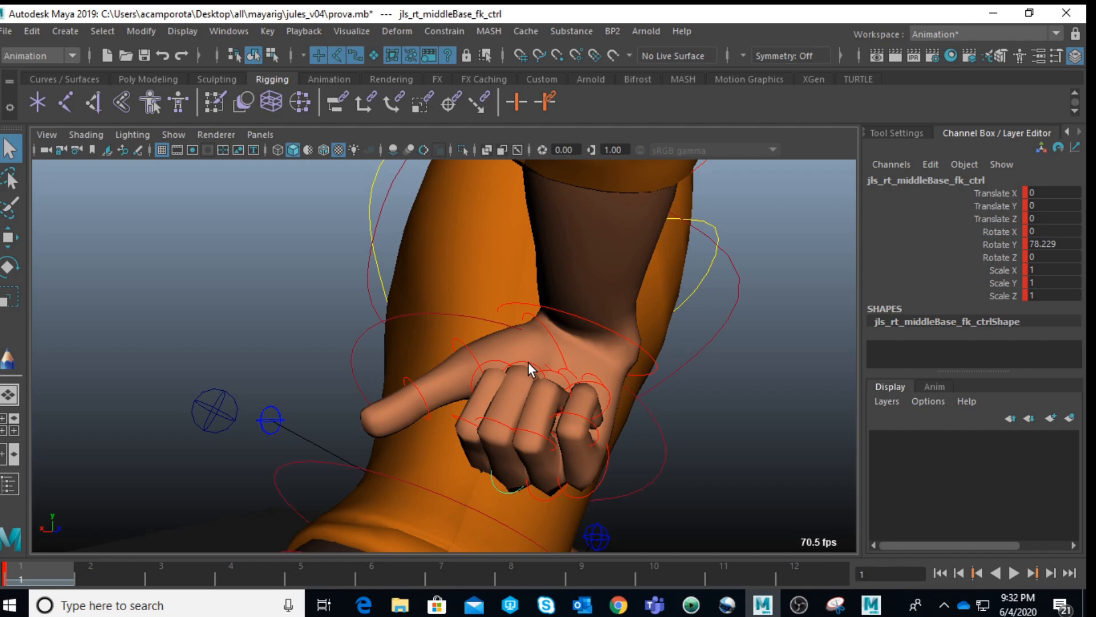
click(529, 362)
click(505, 427)
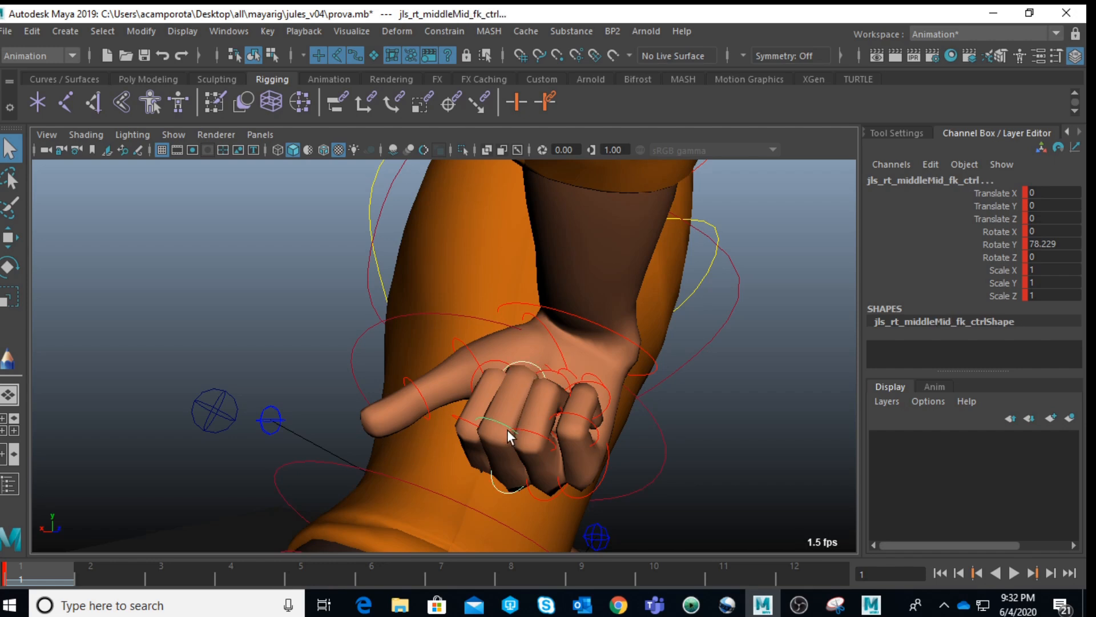
key(e)
drag(472, 424, 542, 443)
click(739, 474)
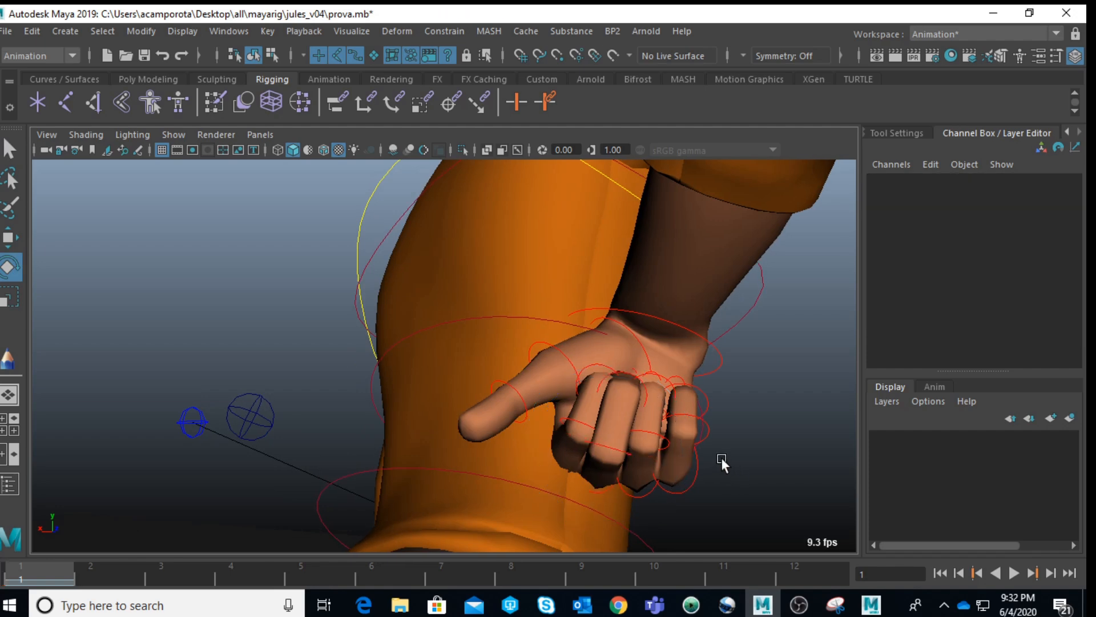
- Rotate the right index finger's base, middle and tip controls together to adjust its curl
key(4)
alt+drag(721, 458, 675, 451)
click(598, 472)
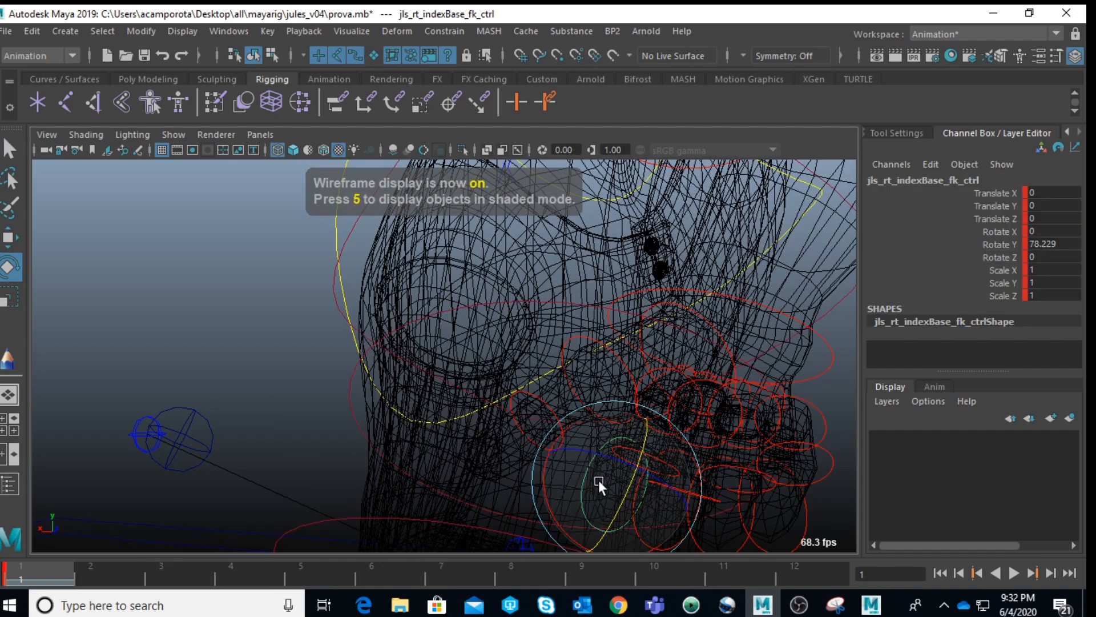
key(6)
key(q)
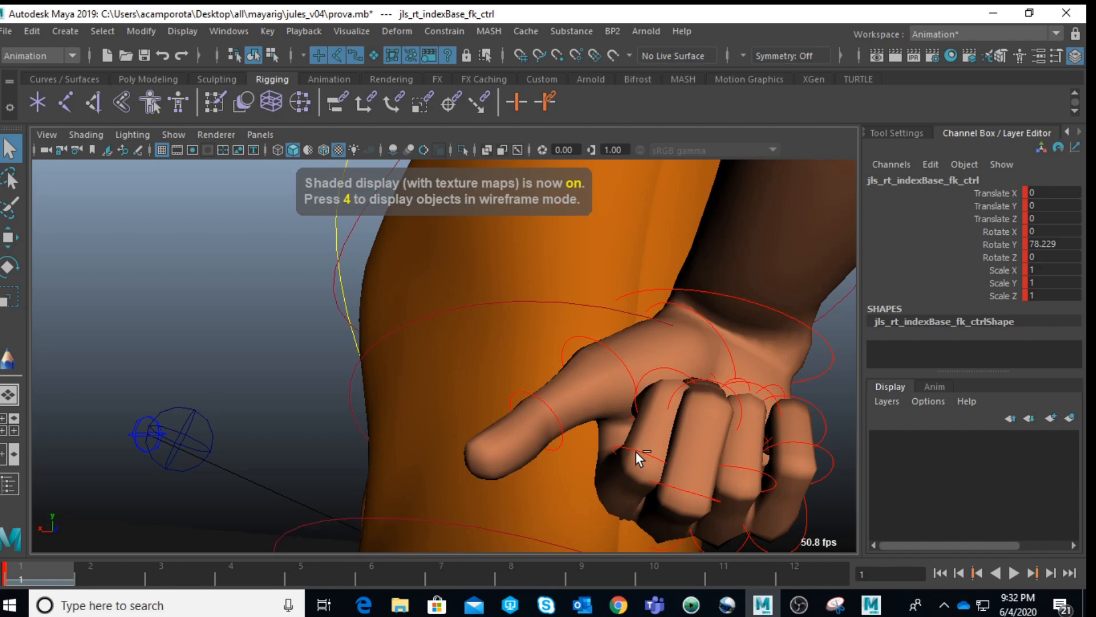
click(640, 450)
shift+click(655, 368)
scroll(655, 372, down, 3)
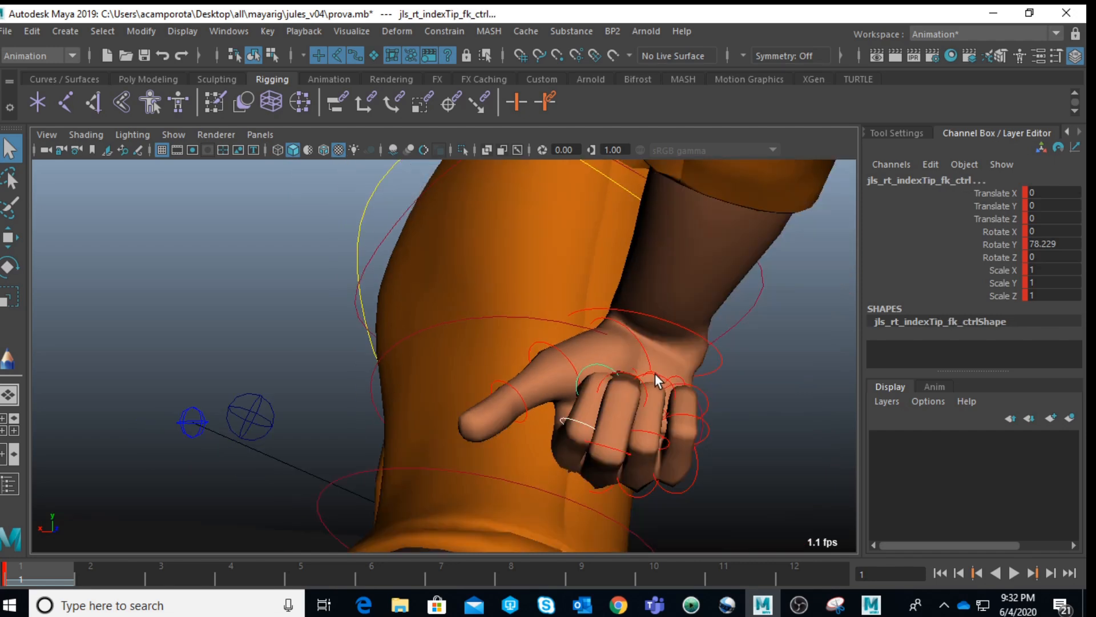
key(e)
drag(601, 412, 758, 489)
click(804, 498)
- Refine the right hand's finger joint rotations to finish the loose fist on the hip
click(627, 423)
drag(638, 434, 602, 349)
key(q)
click(679, 323)
click(676, 352)
key(e)
mouse_move(667, 390)
mouse_down()
mouse_move(690, 403)
mouse_move(467, 426)
mouse_move(400, 417)
mouse_up()
alt+right_drag(400, 417, 231, 379)
click(231, 379)
- Set Snap IK/FK to "to IK" on the right arm control and return to shaded display
key(q)
scroll(318, 387, up, 5)
key(4)
alt+middle_drag(249, 438, 351, 344)
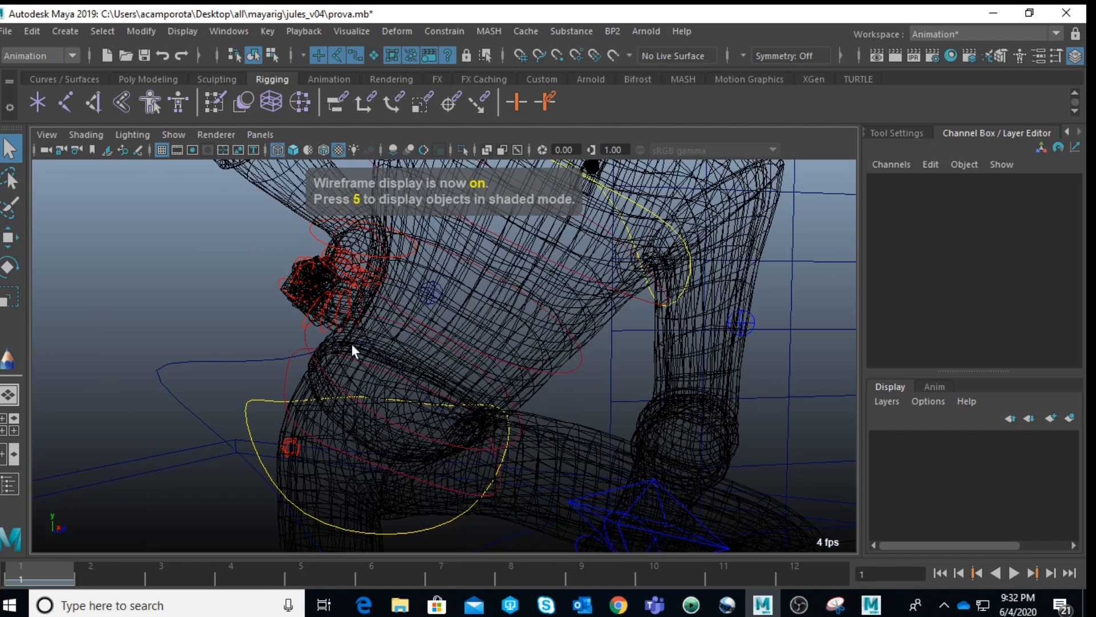
click(289, 446)
click(1042, 321)
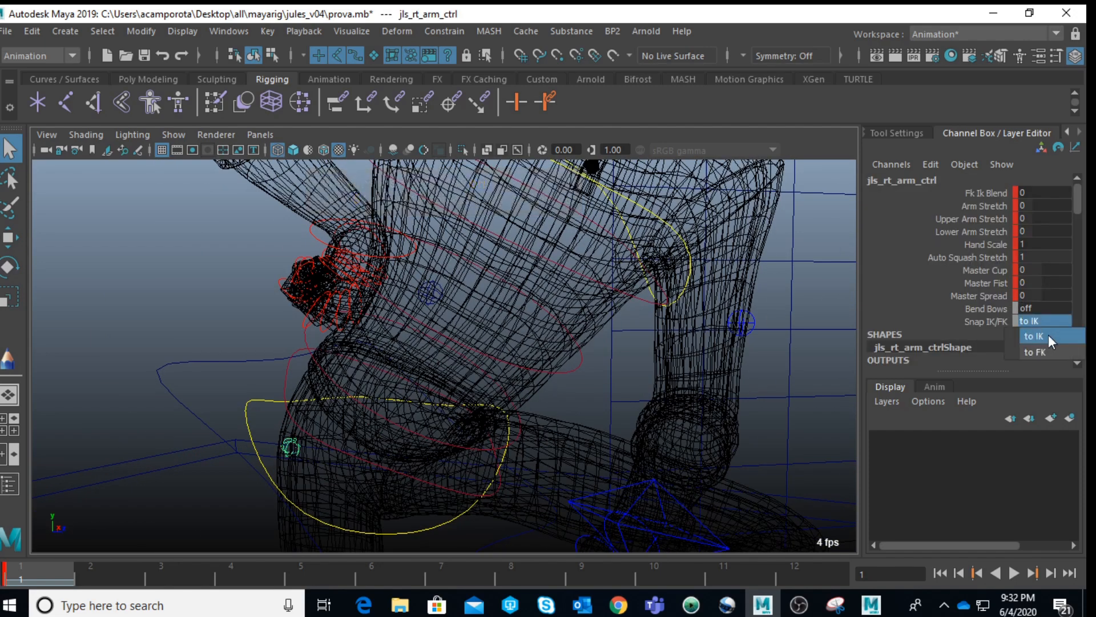
click(1048, 335)
scroll(444, 334, down, 3)
click(217, 318)
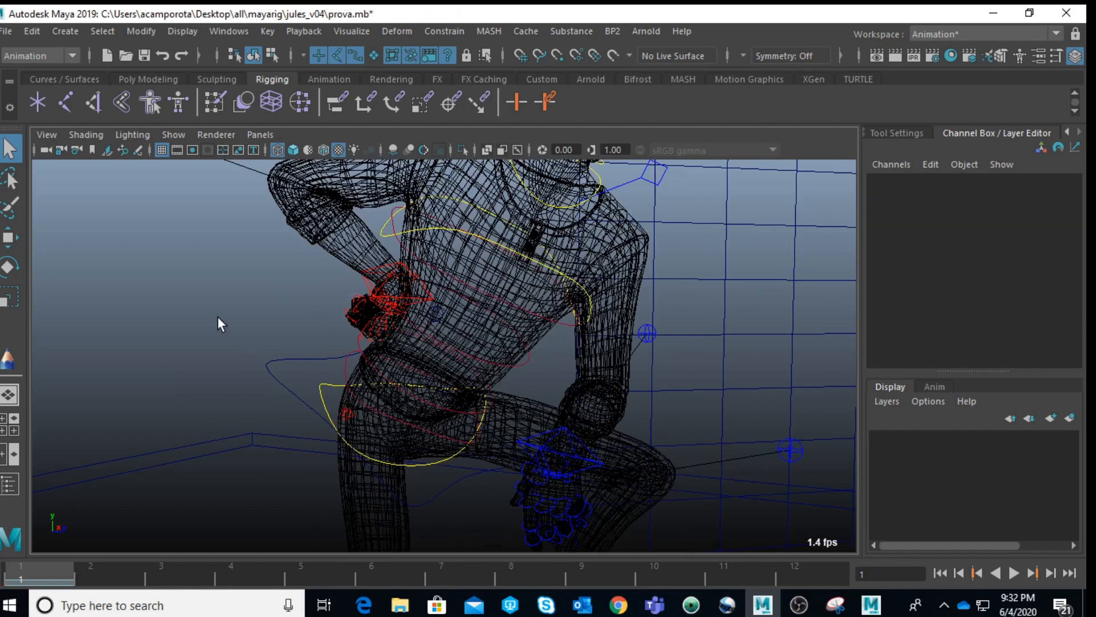
key(5)
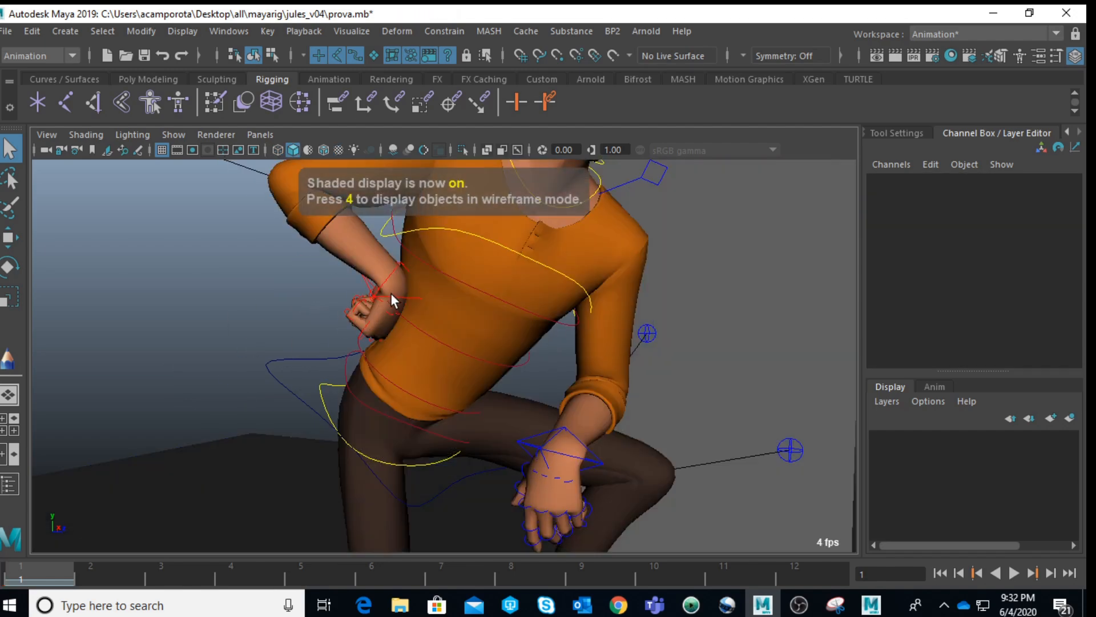
- Select the right arm's IK control and ready it for moving
click(392, 294)
key(w)
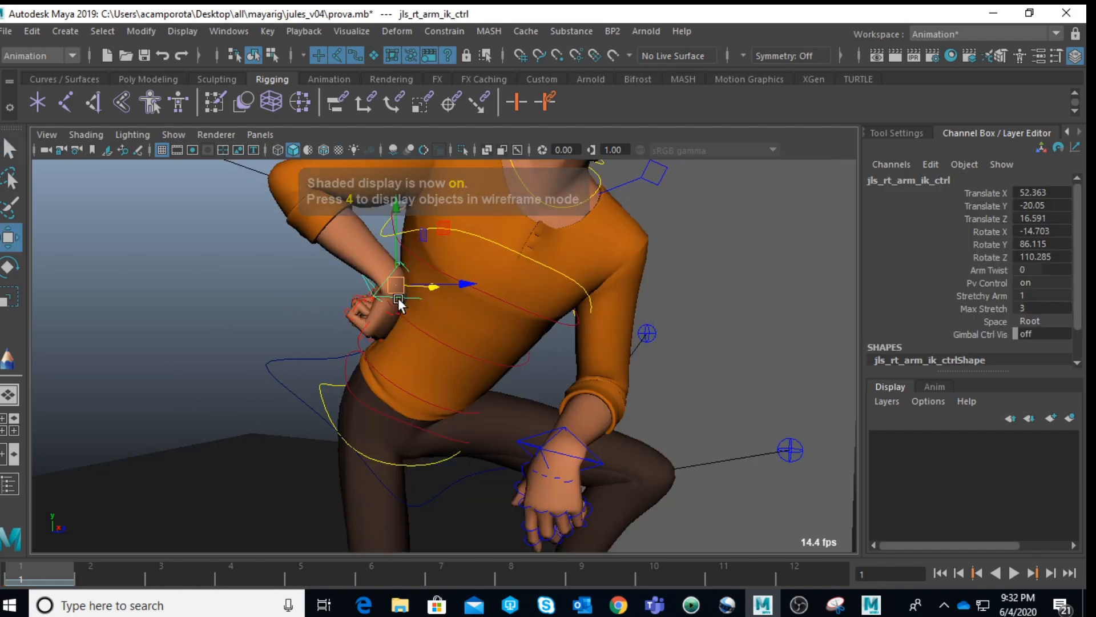
drag(303, 320, 247, 296)
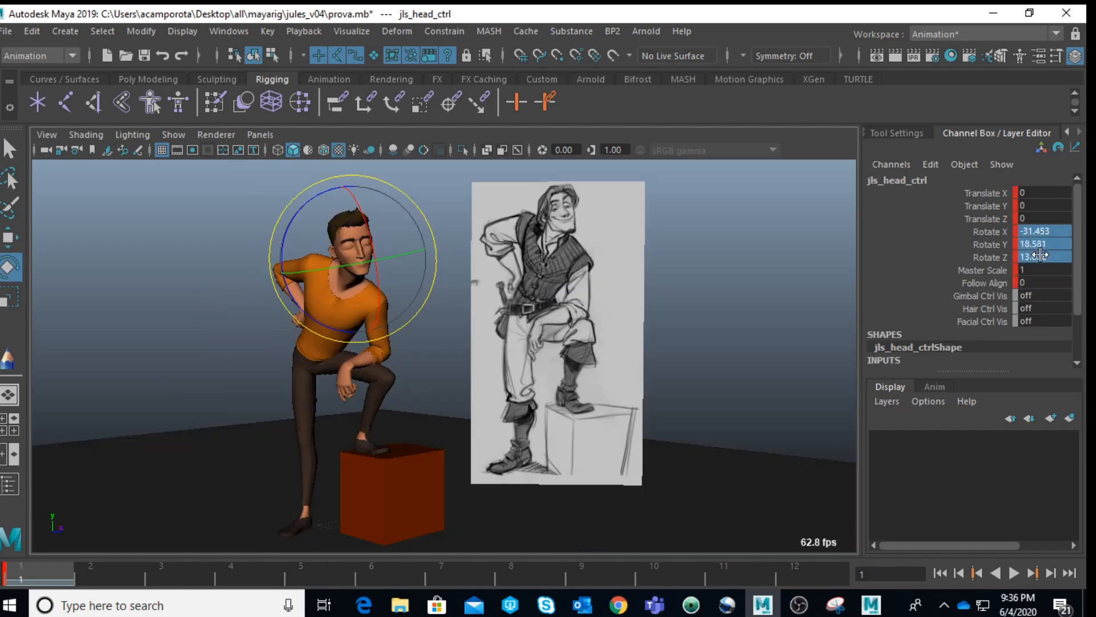
- Reset the head control's X, Y and Z rotation to 0
click(1042, 257)
text(0)
key(Return)
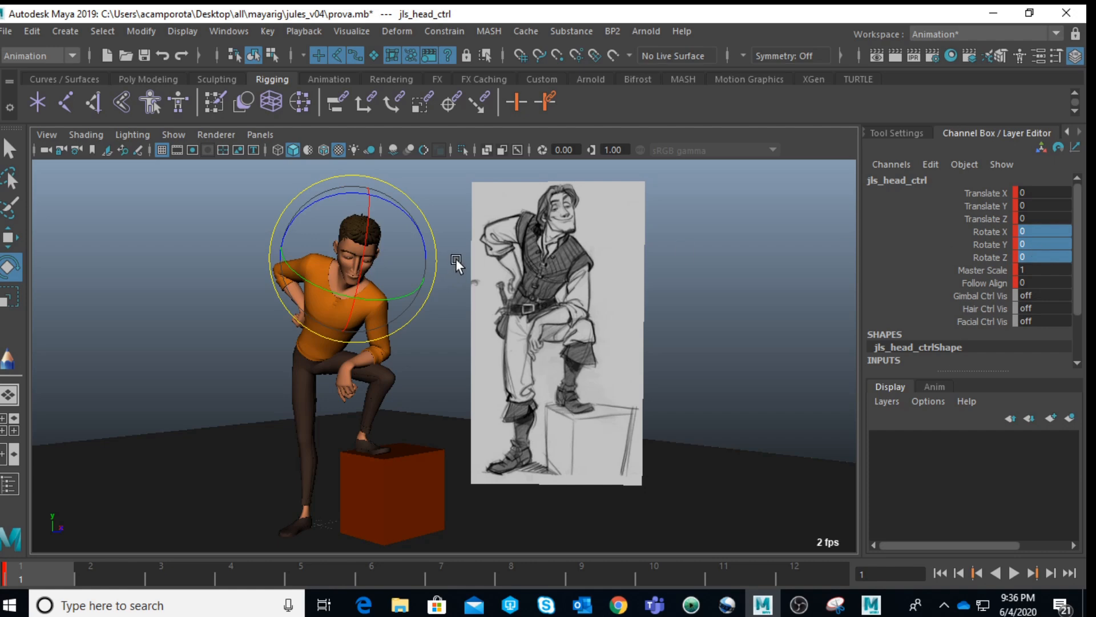
click(696, 228)
key(space)
key(space)
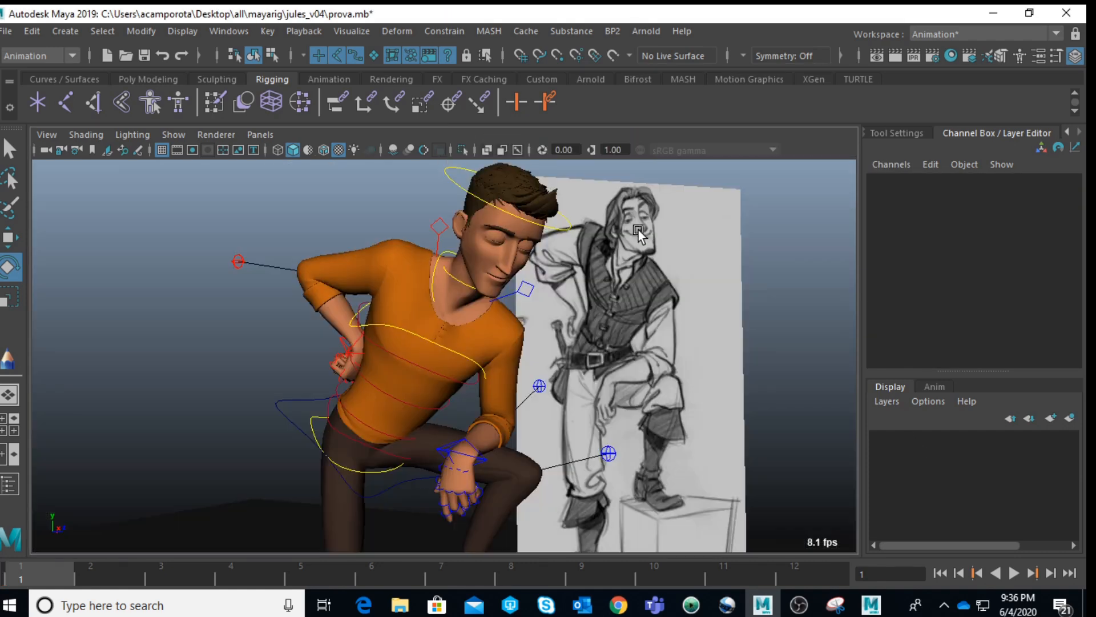
- Set the upper neck control's translation and rotation to 0 on all axes
click(486, 285)
drag(1049, 193, 1061, 252)
text(0)
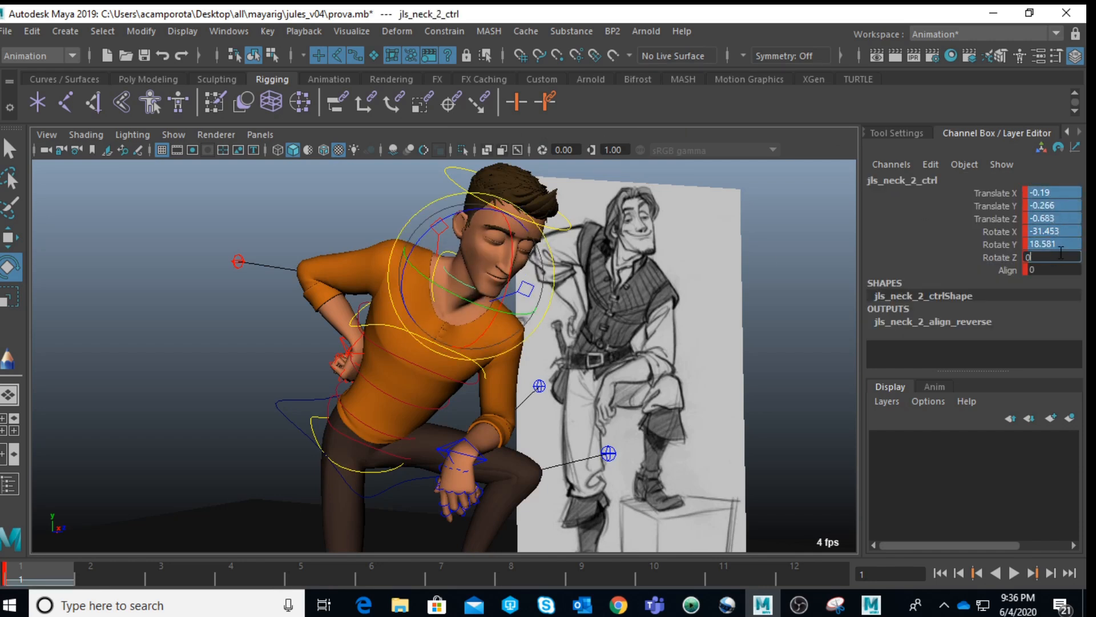
key(Return)
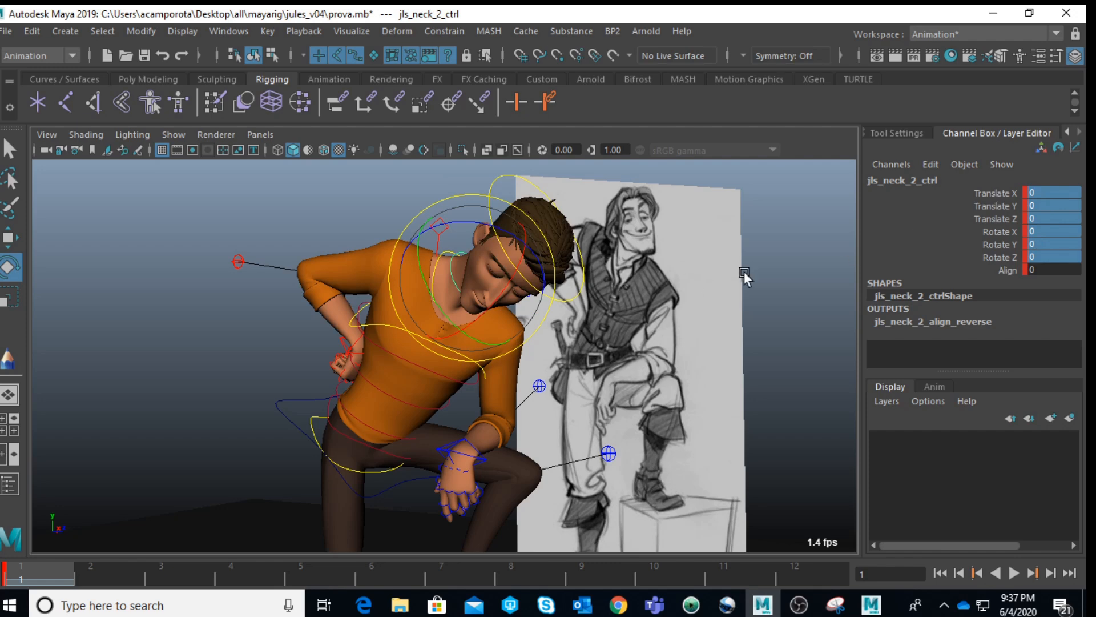
click(771, 265)
- Try rotating the lower neck control while comparing the head tilt with the reference sketch
click(436, 273)
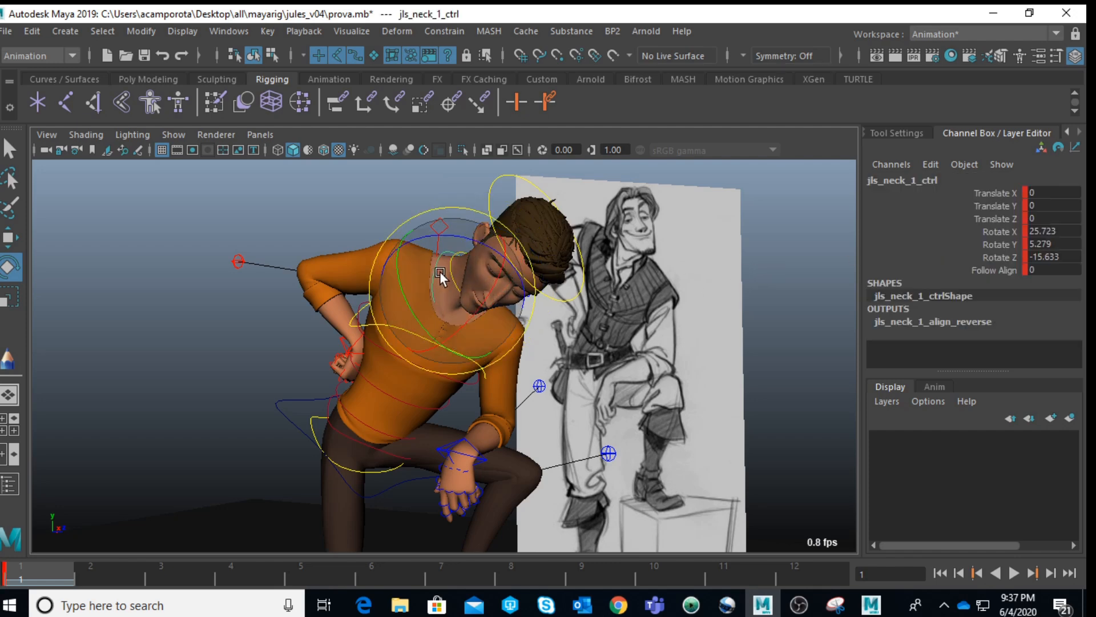
key(space)
key(space)
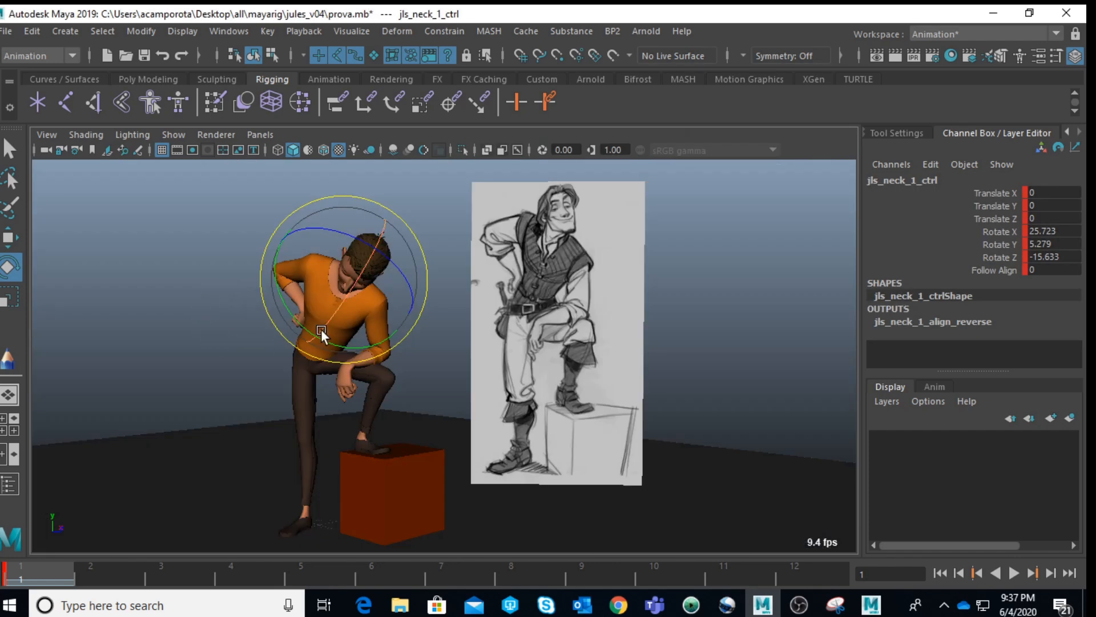
drag(331, 340, 376, 359)
drag(355, 252, 361, 256)
drag(332, 341, 528, 272)
key(space)
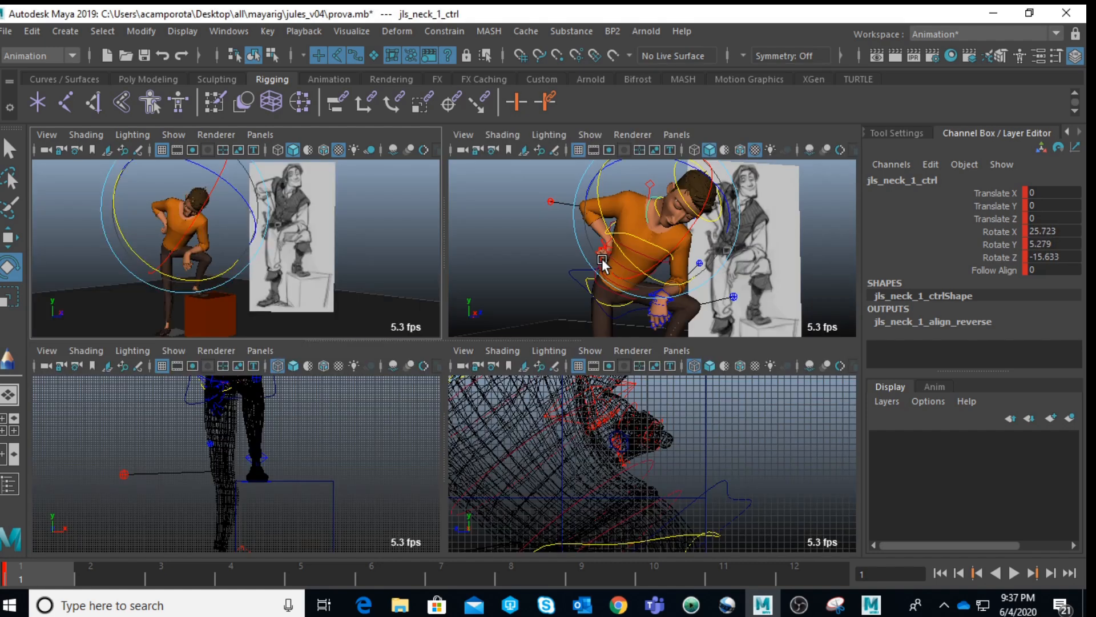
key(space)
click(311, 194)
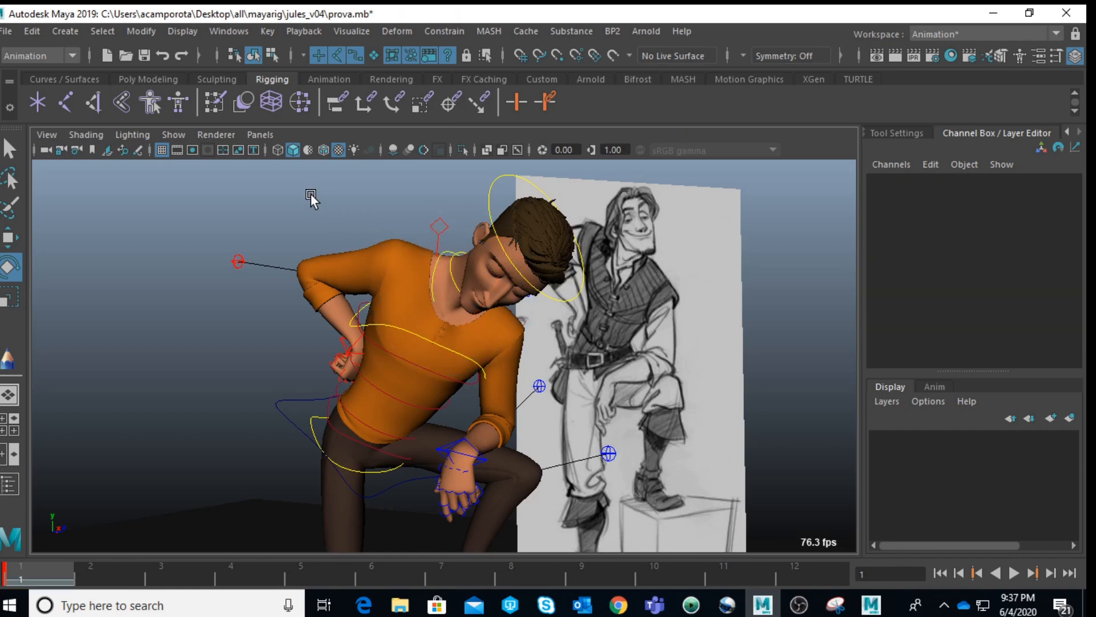
- Try rotating the upper neck control and undo the rotation
click(451, 263)
key(space)
key(space)
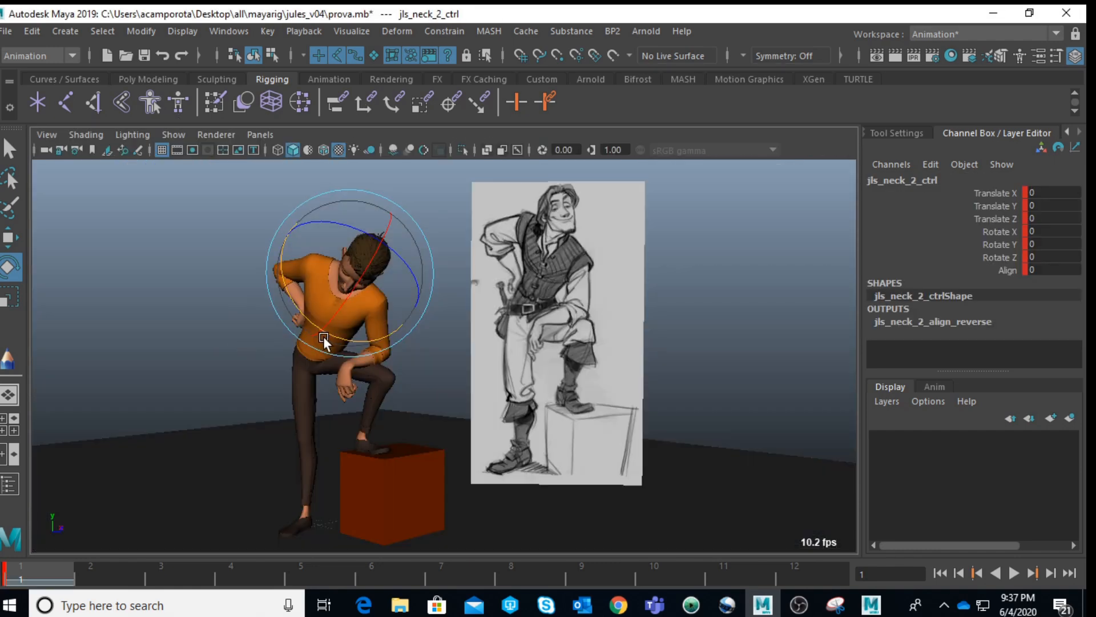
drag(334, 332, 379, 340)
key(ctrl+z)
key(space)
key(space)
key(q)
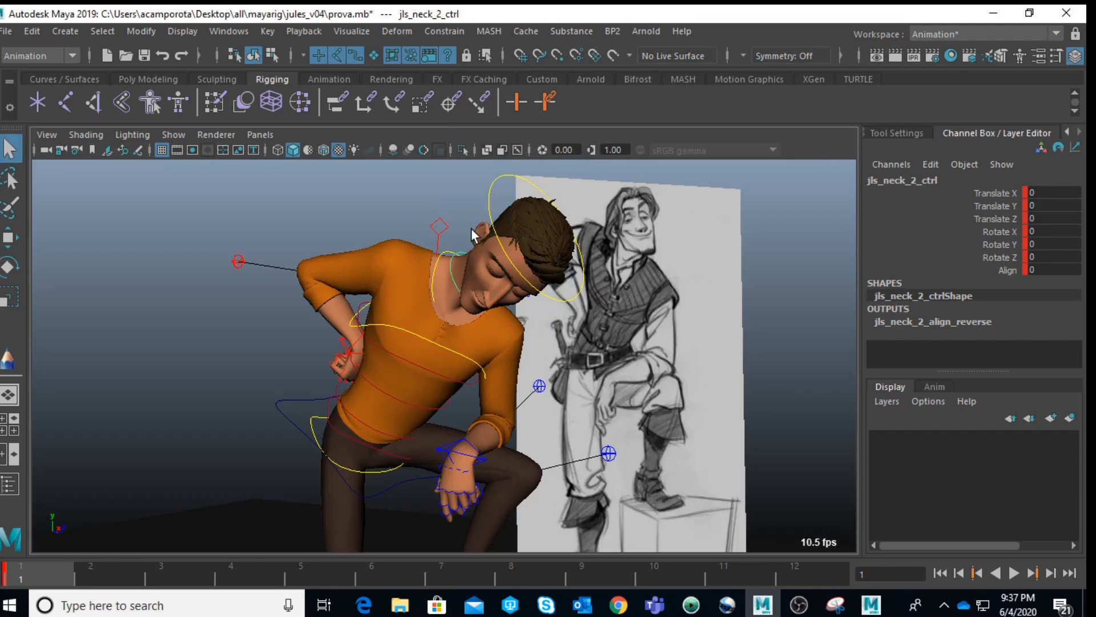
- Rotate the head control to about -20° in X and 18° in Y to lift and turn the face
click(497, 205)
key(e)
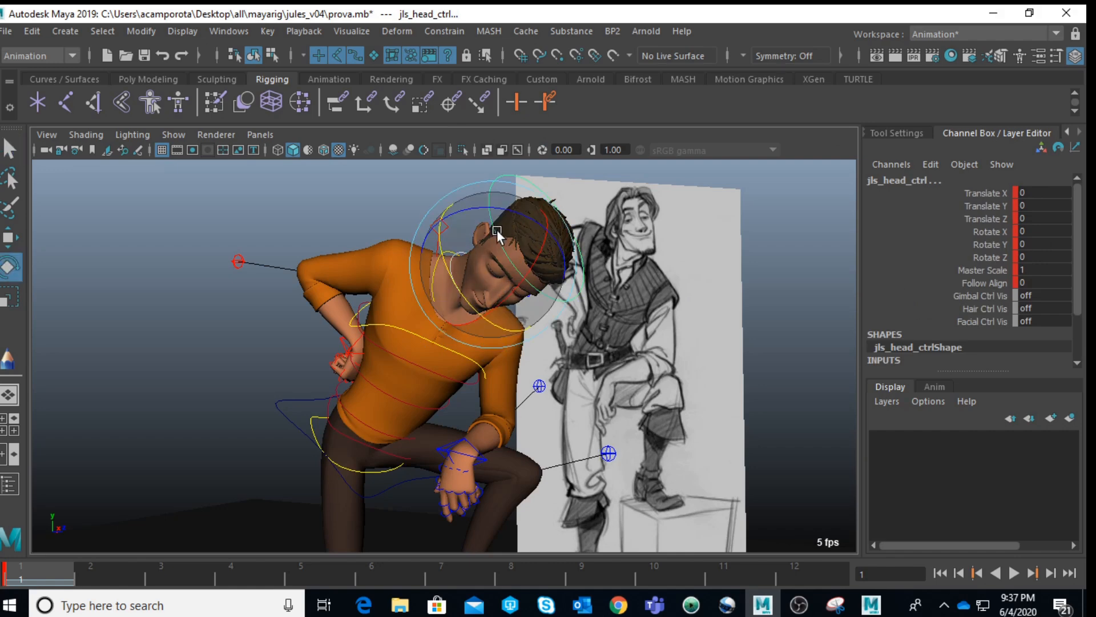
key(space)
key(space)
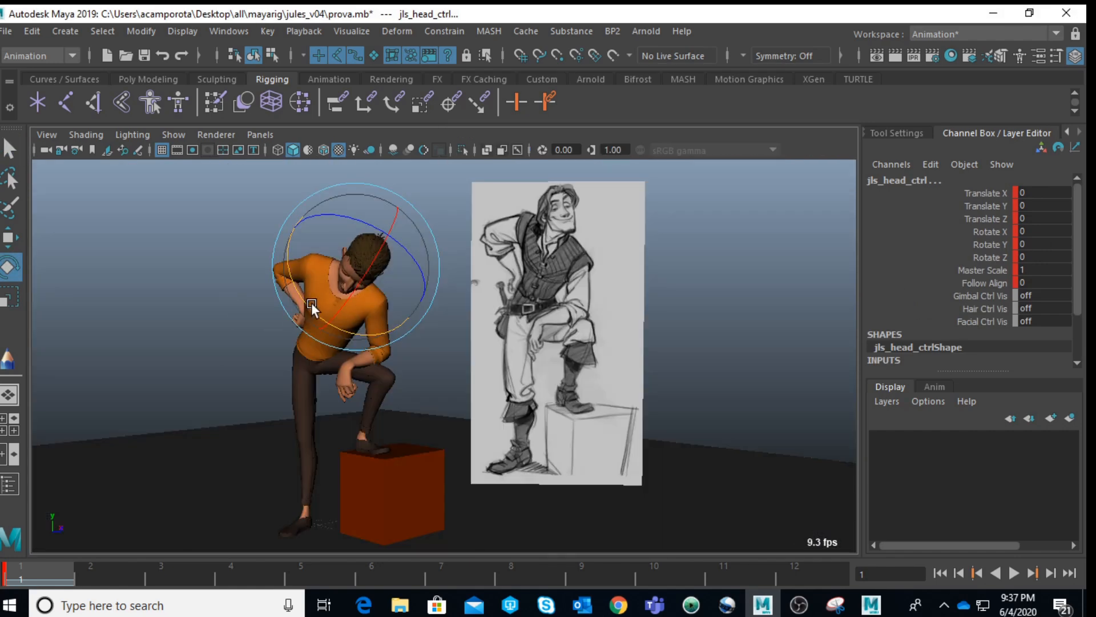
drag(317, 309, 384, 263)
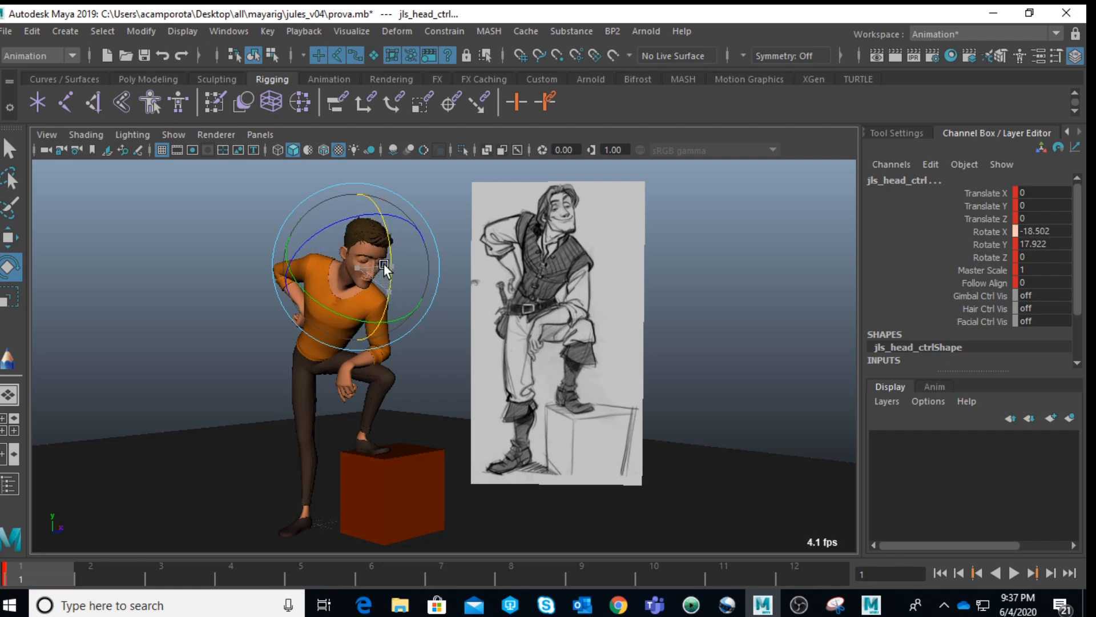
key(space)
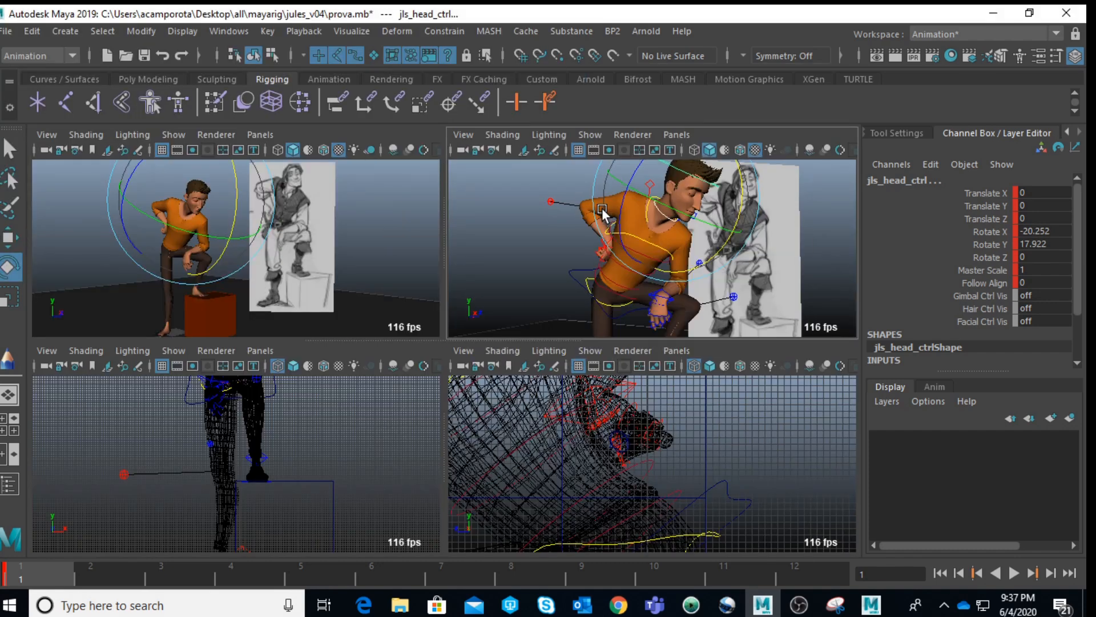
key(space)
click(365, 228)
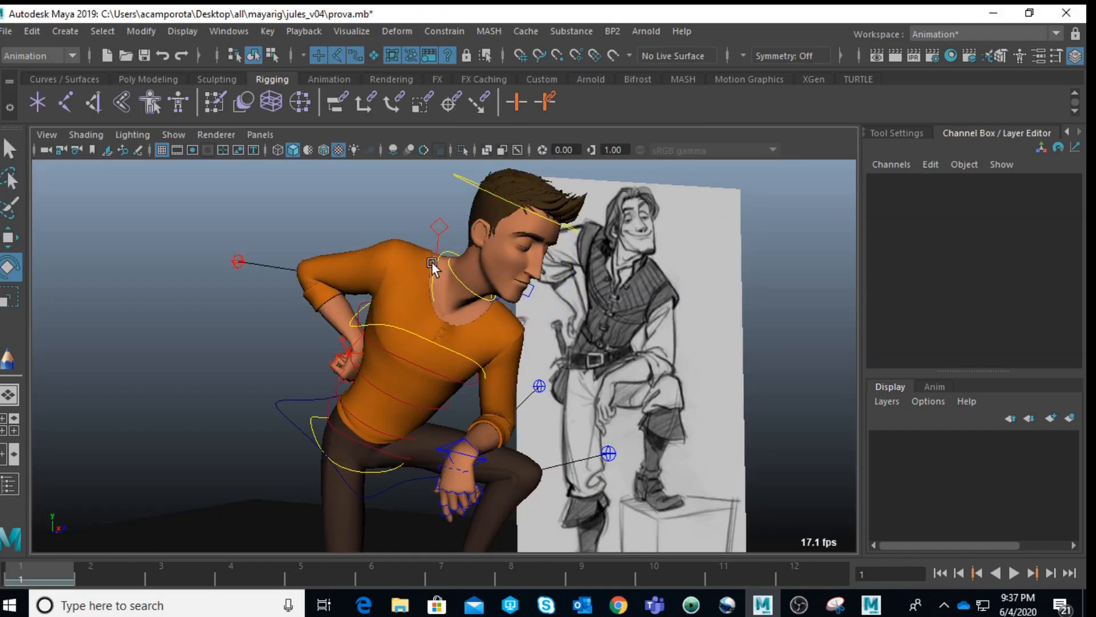
- Rotate the lower neck control to about 22.2° in X, -0.4° in Y and -3.9° in Z to straighten the neck
click(434, 270)
alt+drag(434, 272, 531, 298)
key(ctrl+z)
key(ctrl+z)
key(space)
key(space)
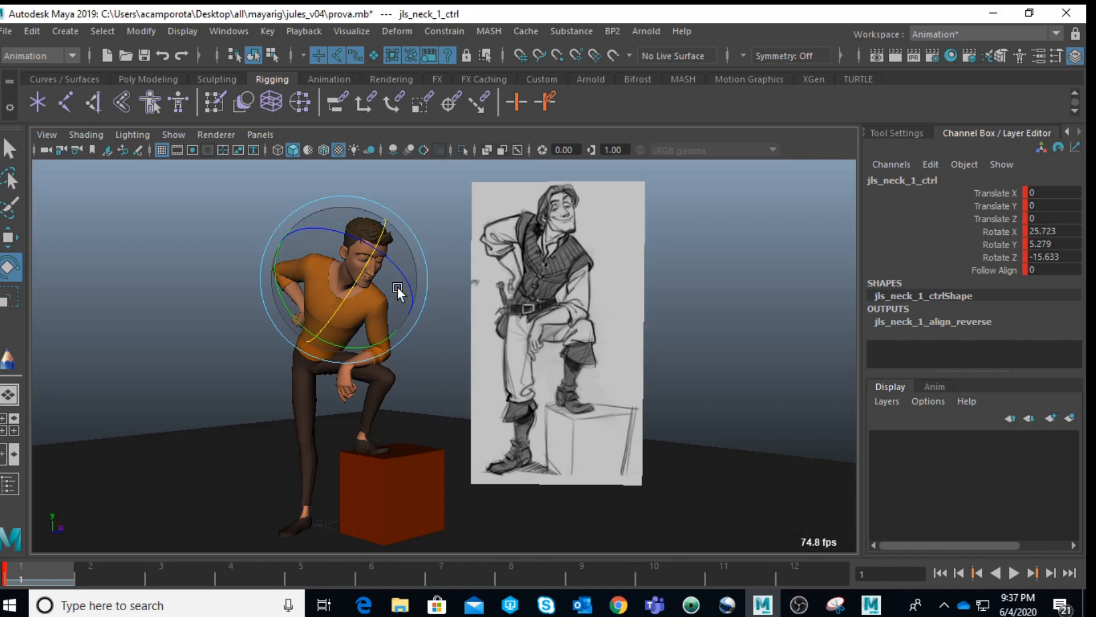
drag(399, 283, 375, 291)
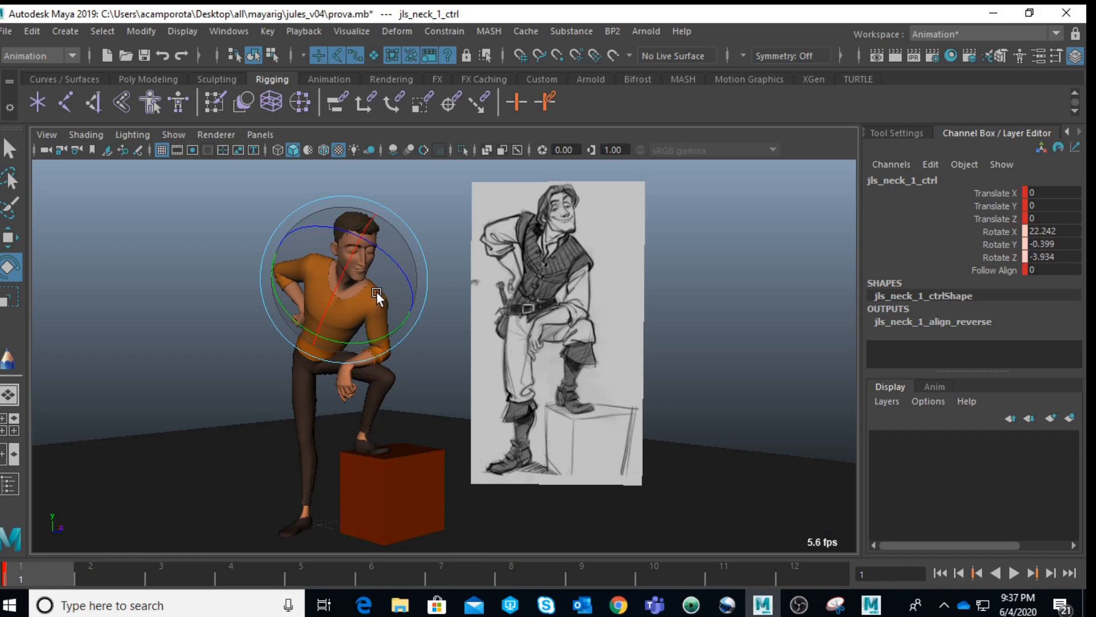
click(263, 281)
- Refine the head control's rotation to about -30.2° in X, 20.7° in Y and 4.8° in Z
key(space)
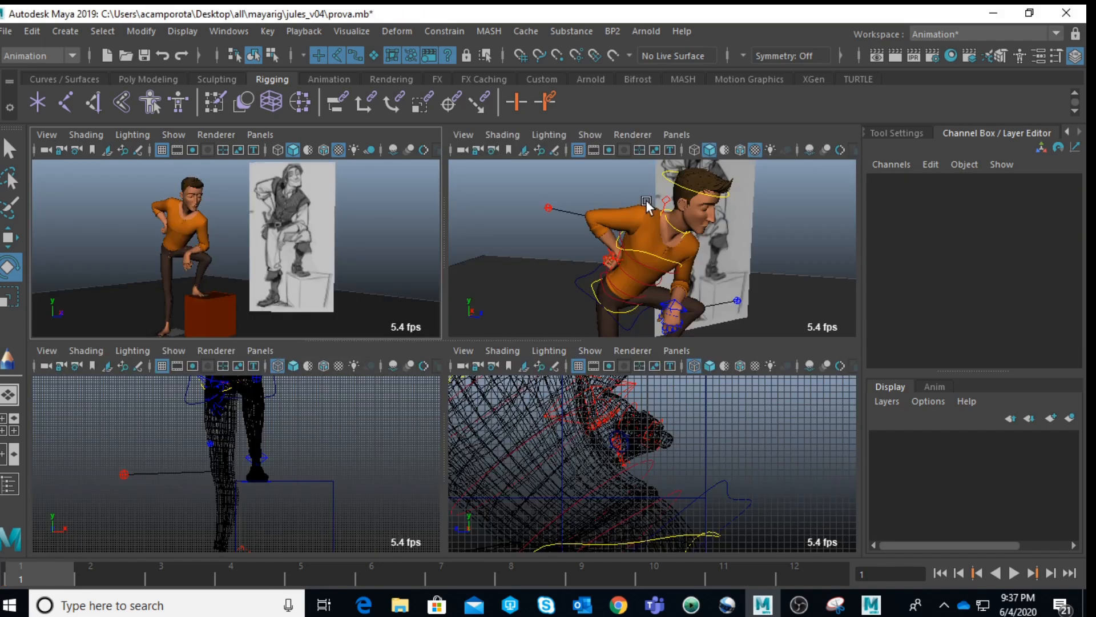
click(688, 194)
key(space)
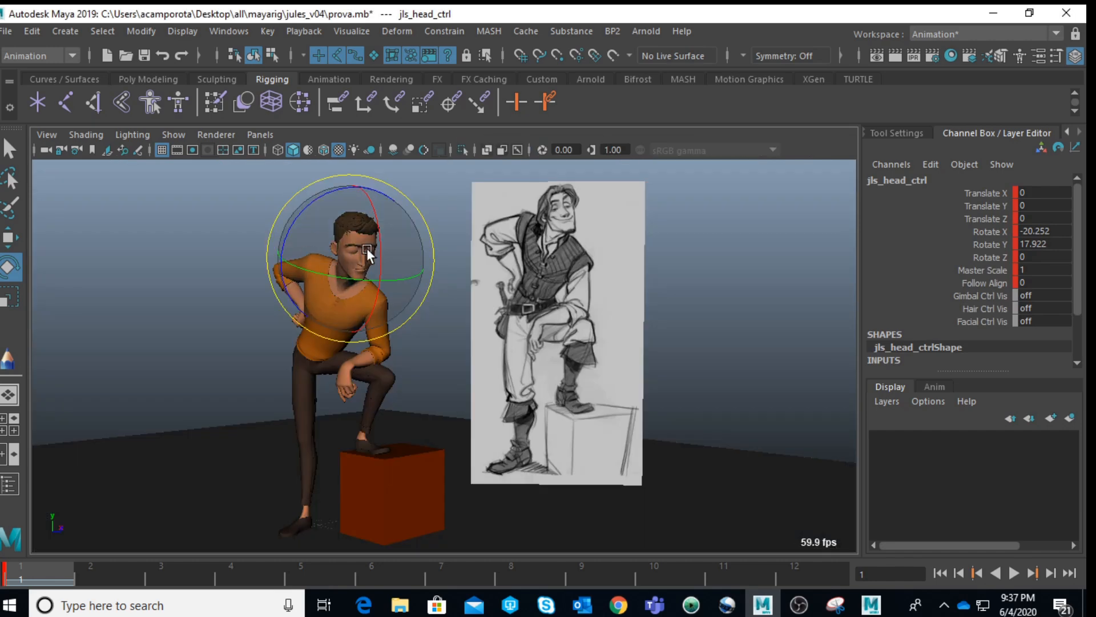
mouse_move(381, 232)
mouse_down()
mouse_move(285, 279)
mouse_move(372, 231)
mouse_up()
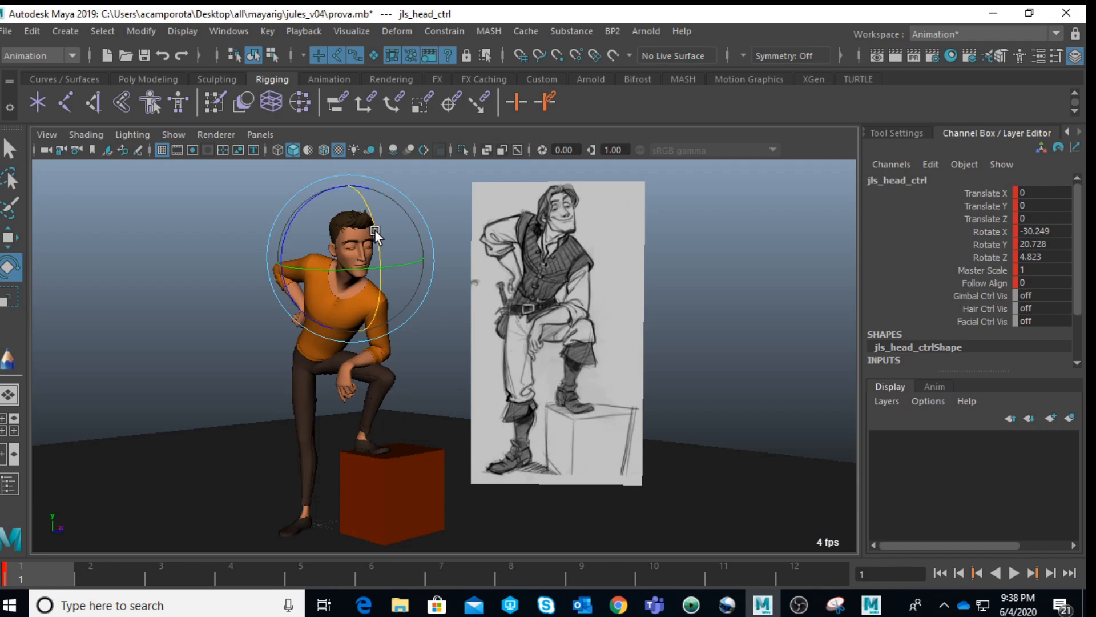
click(668, 240)
- Rotate the spine's IK shoulder control to about -5.3° in X, 0.1° in Y and 1.4° in Z, and key it at frame 1
key(space)
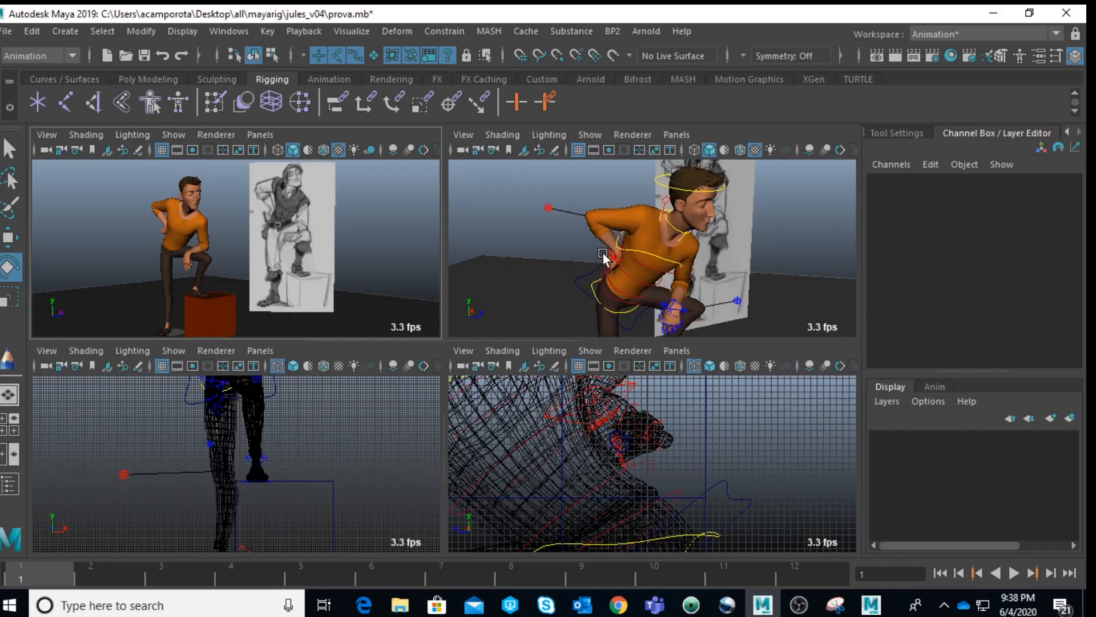
click(639, 251)
key(space)
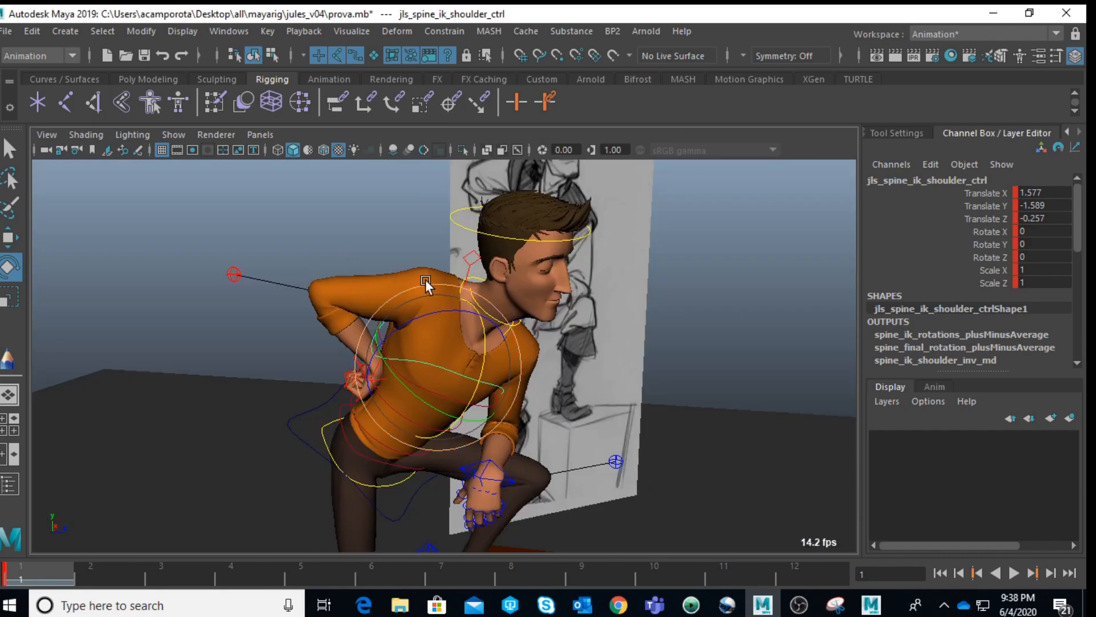
key(space)
key(space)
key(space)
drag(338, 290, 415, 286)
key(s)
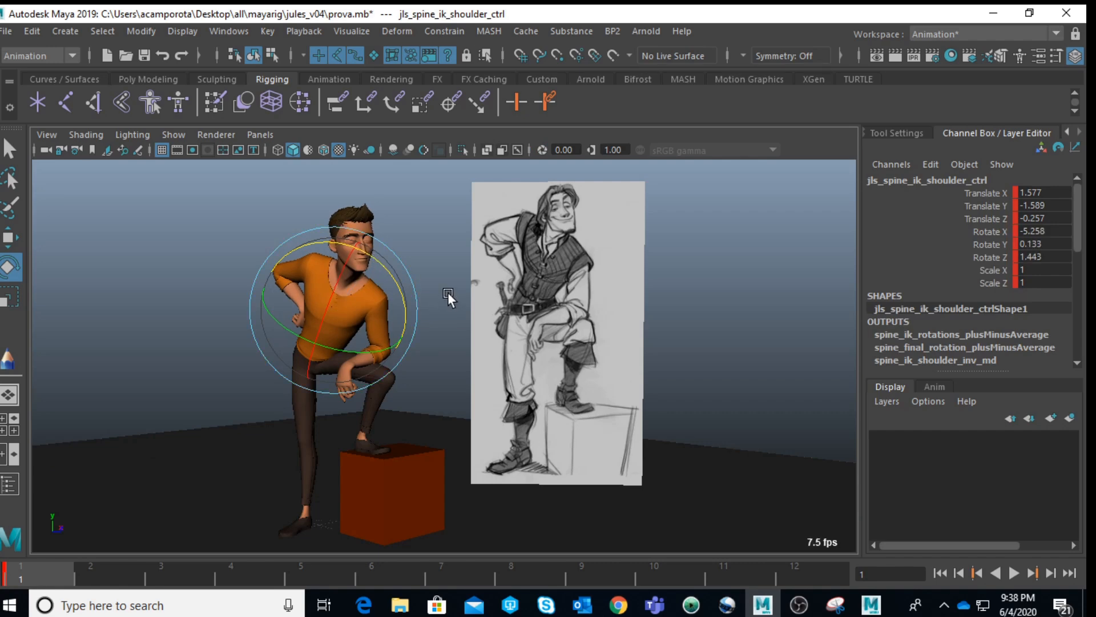
click(433, 254)
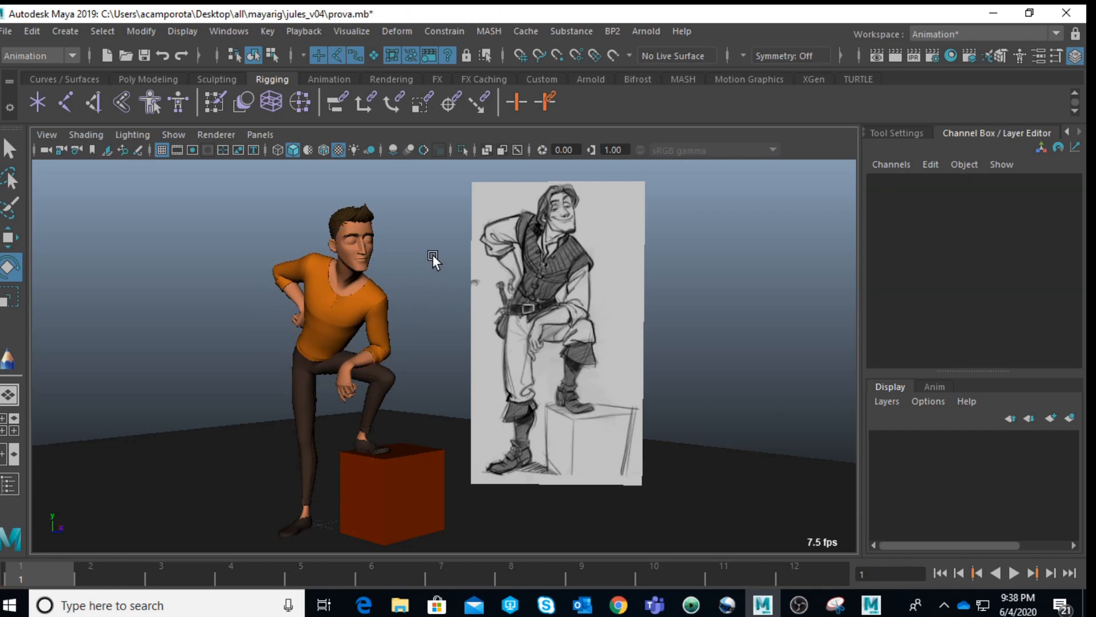
- Refine the lower neck control's rotation to about 23.3° in X, 2.5° in Y and -0.7° in Z
key(space)
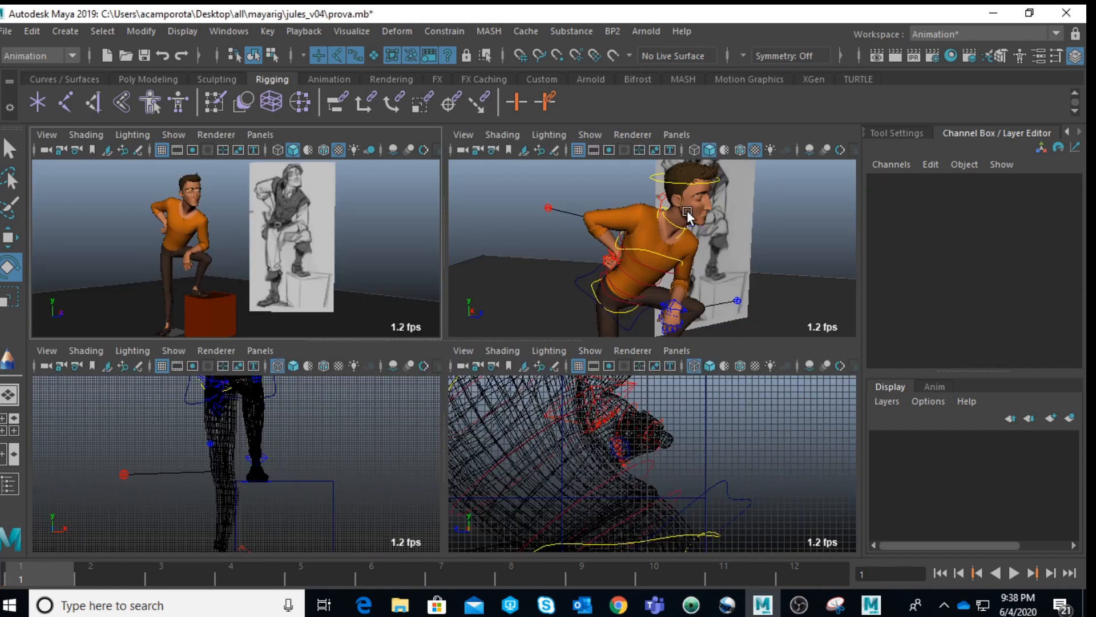
click(656, 224)
key(space)
key(space)
key(space)
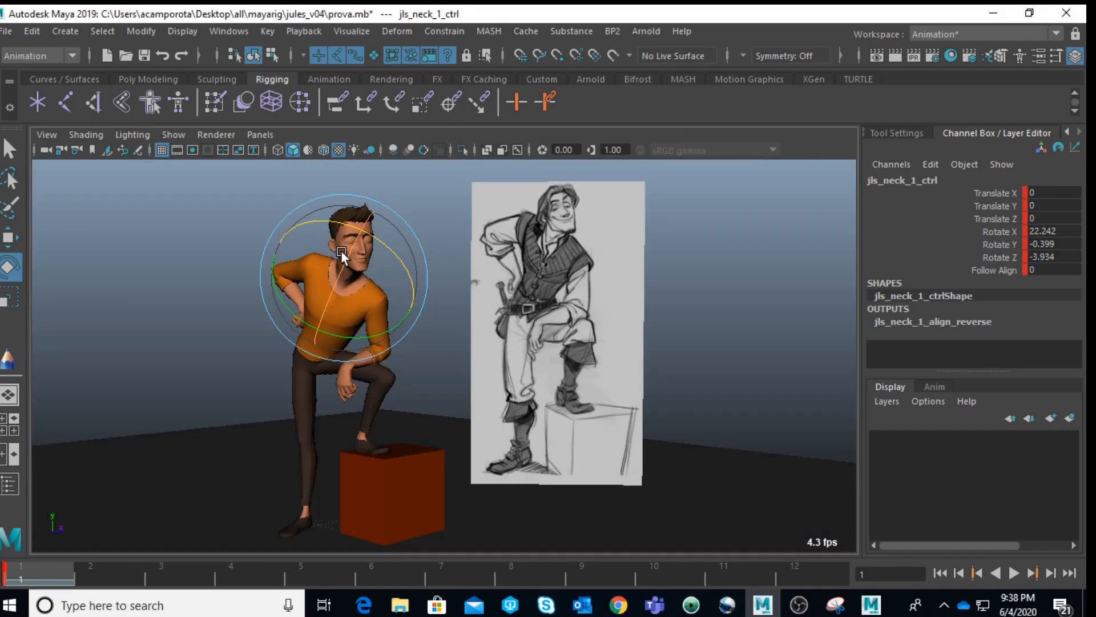
drag(279, 304, 381, 279)
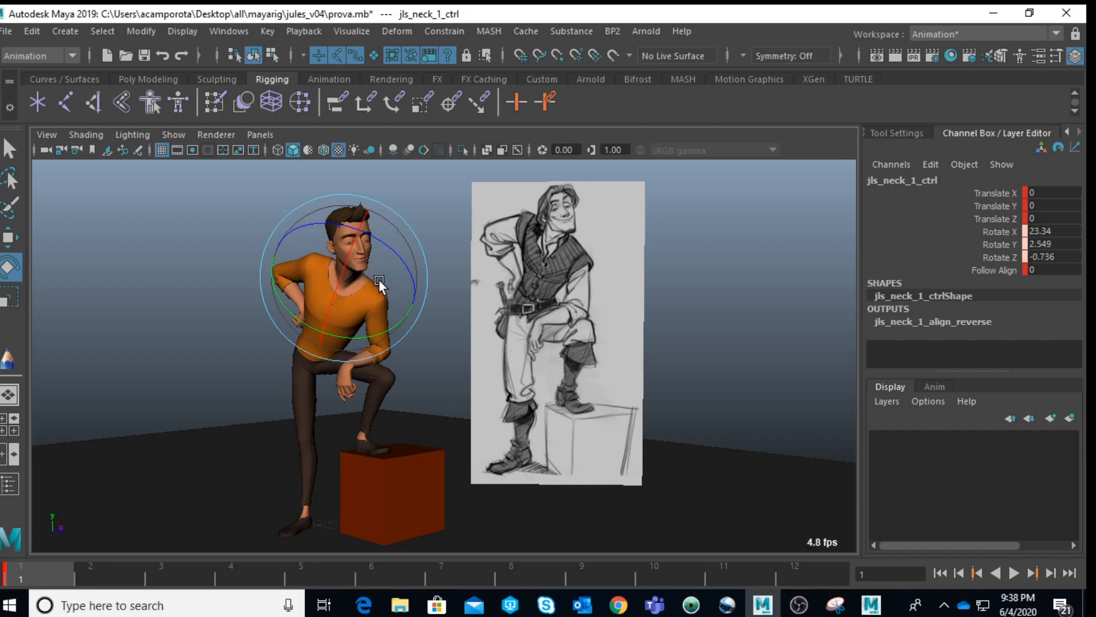
click(703, 251)
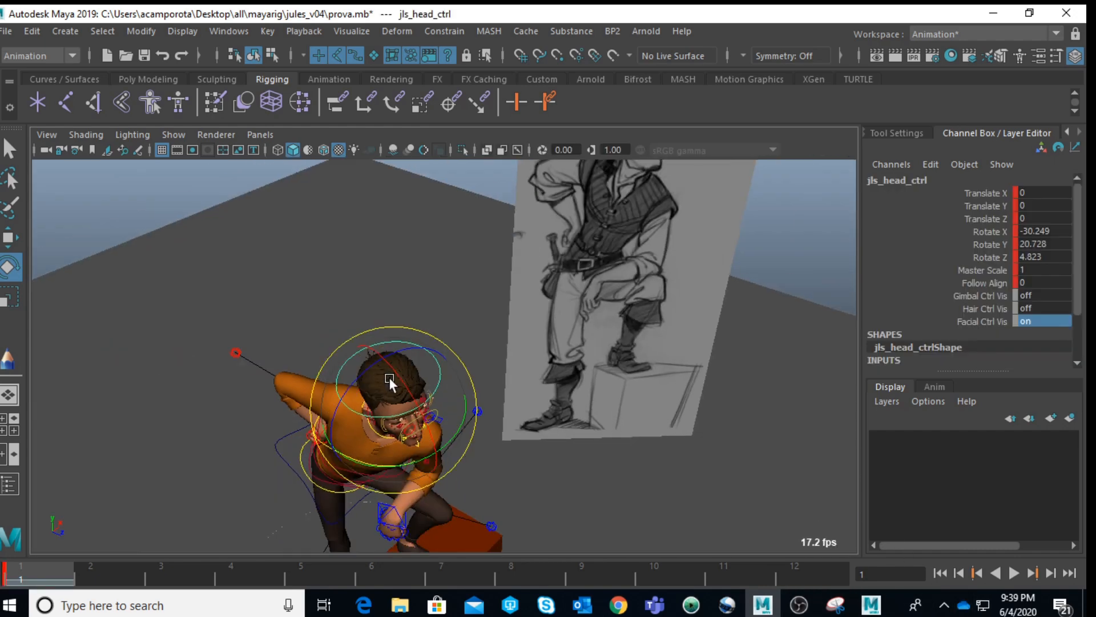
- Move the left mouth corner control outward and up to about 1.9 in X and 0.95 in Y for a smile
alt+drag(388, 377, 360, 314)
scroll(498, 341, up, 3)
alt+drag(499, 341, 451, 355)
scroll(451, 356, up, 3)
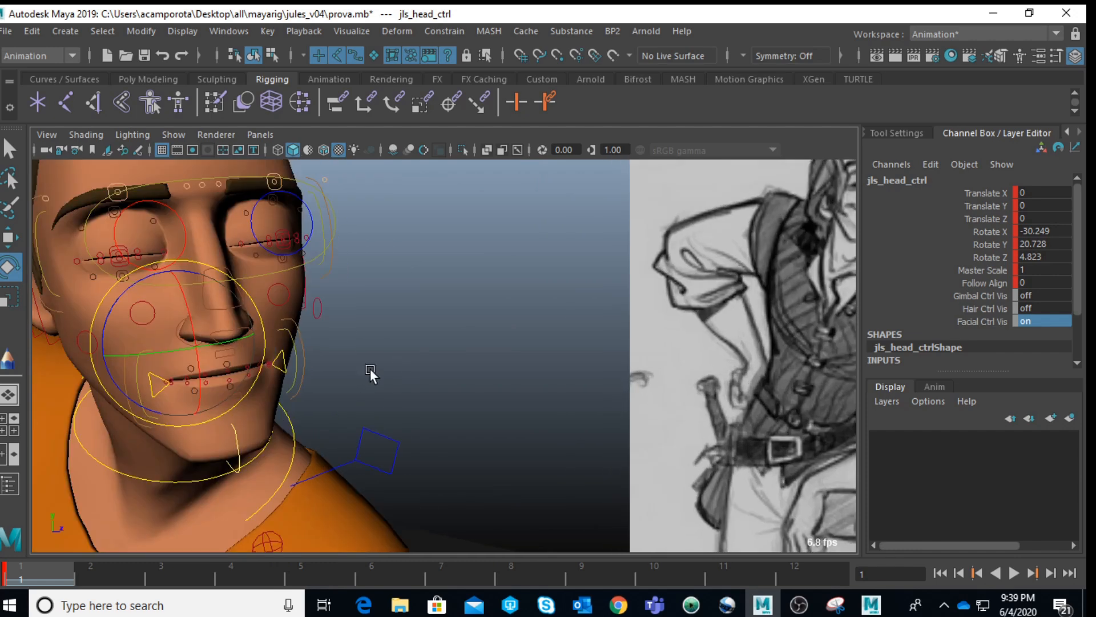
alt+drag(389, 375, 594, 296)
key(q)
click(354, 196)
alt+drag(595, 217, 381, 237)
click(491, 286)
key(r)
alt+drag(599, 280, 350, 333)
click(195, 322)
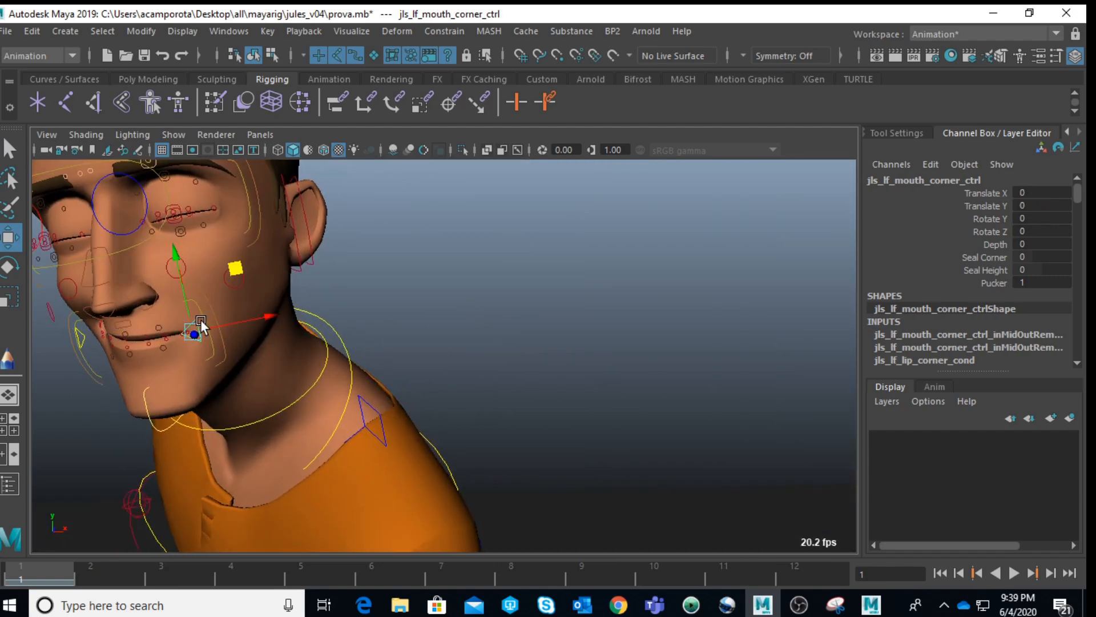
drag(237, 270, 256, 253)
key(f)
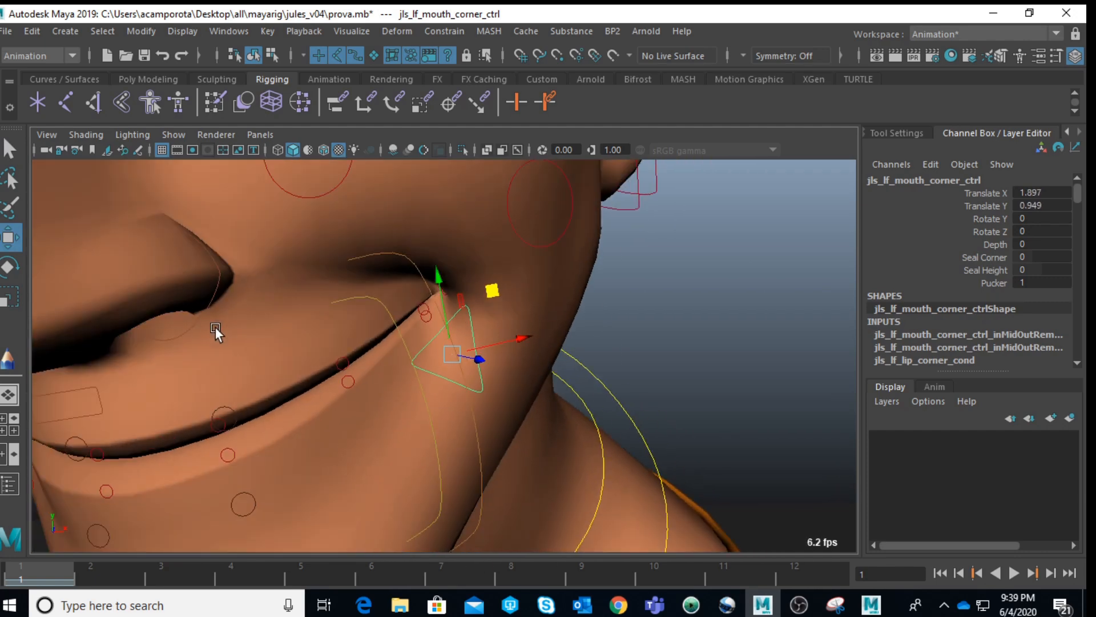
- Rotate the mouth corner controls to curve the smile, turning the left one to about 0.3° in Y and 5° in Z
scroll(218, 321, down, 3)
alt+drag(218, 320, 368, 268)
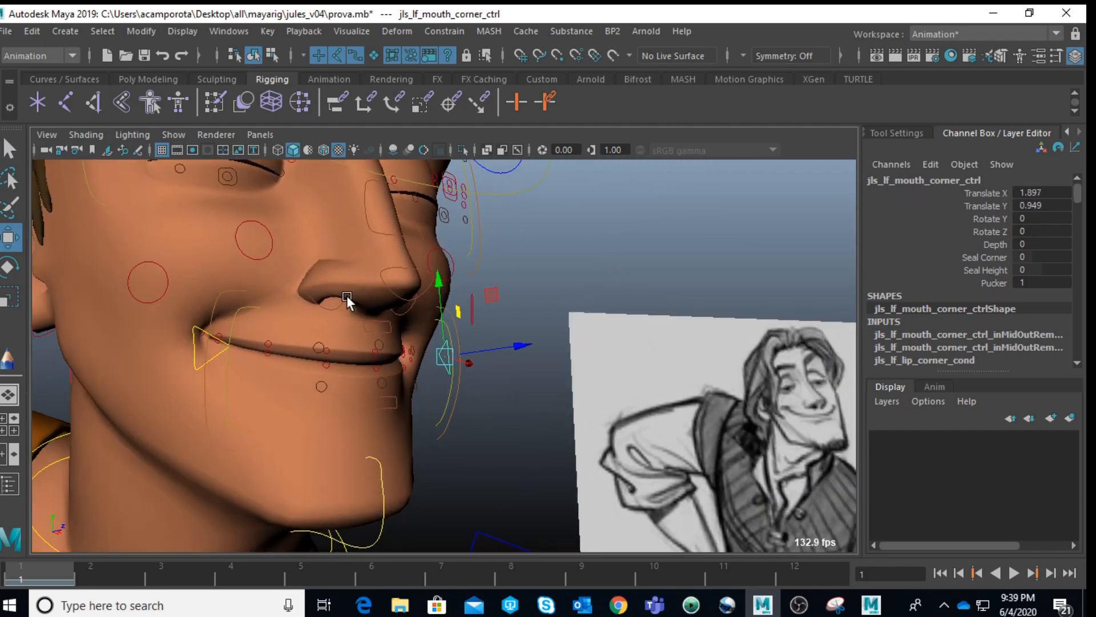
click(195, 330)
key(e)
drag(268, 318, 325, 338)
mouse_move(382, 317)
mouse_down()
mouse_move(319, 351)
mouse_move(435, 362)
mouse_move(427, 348)
mouse_up()
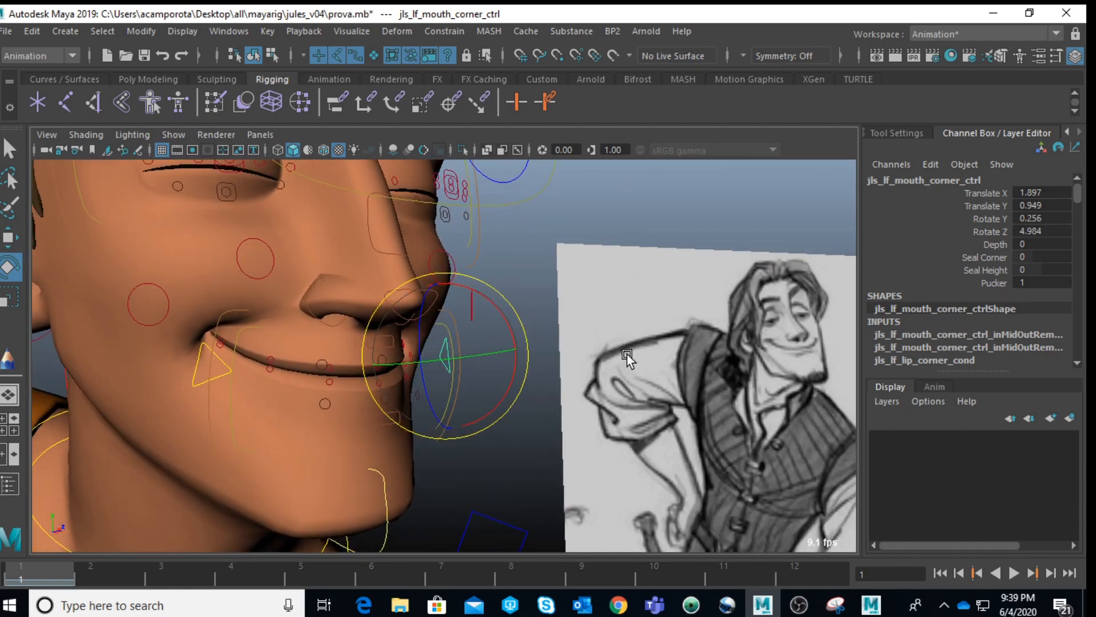
- Raise the middle control of the lower jaw, just below the lower lip, to about 0.57 in Y
alt+drag(636, 355, 432, 372)
mouse_move(372, 397)
alt+mouse_down()
mouse_move(548, 328)
mouse_move(374, 376)
alt+mouse_up()
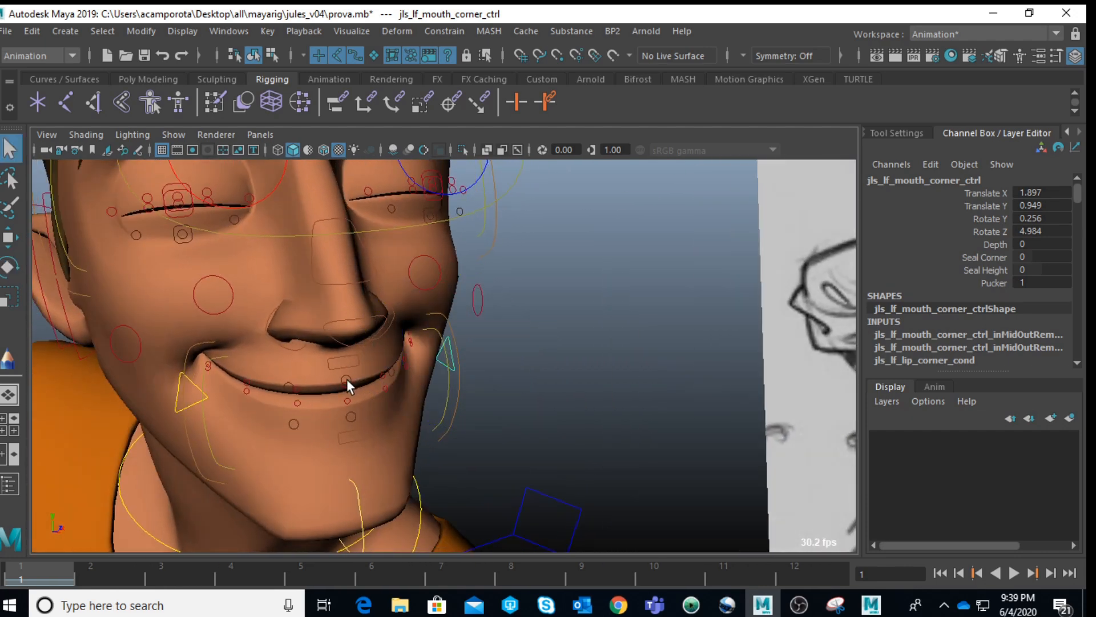
click(347, 378)
click(353, 412)
key(w)
drag(349, 362, 211, 346)
alt+drag(427, 351, 318, 380)
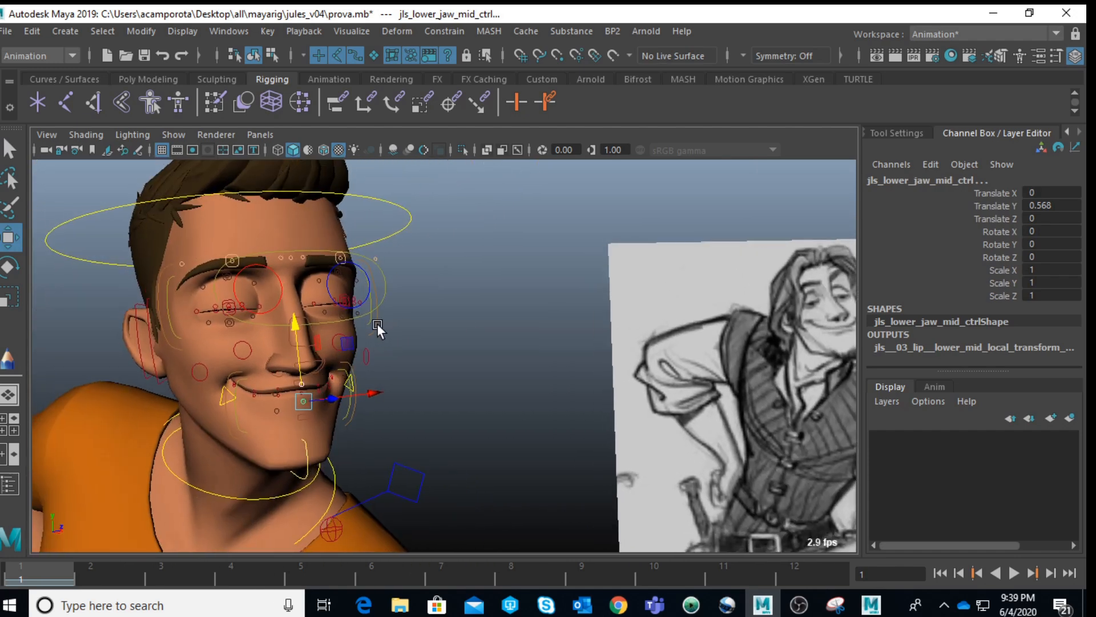
- Move the lower face squash control below the chin to about 1.17 in X and 1.05 in Z
alt+drag(383, 323, 327, 362)
click(292, 484)
drag(354, 475, 380, 480)
alt+drag(332, 405, 430, 495)
mouse_move(404, 428)
alt+mouse_down()
mouse_move(284, 422)
mouse_move(311, 443)
mouse_move(305, 408)
alt+mouse_up()
key(space)
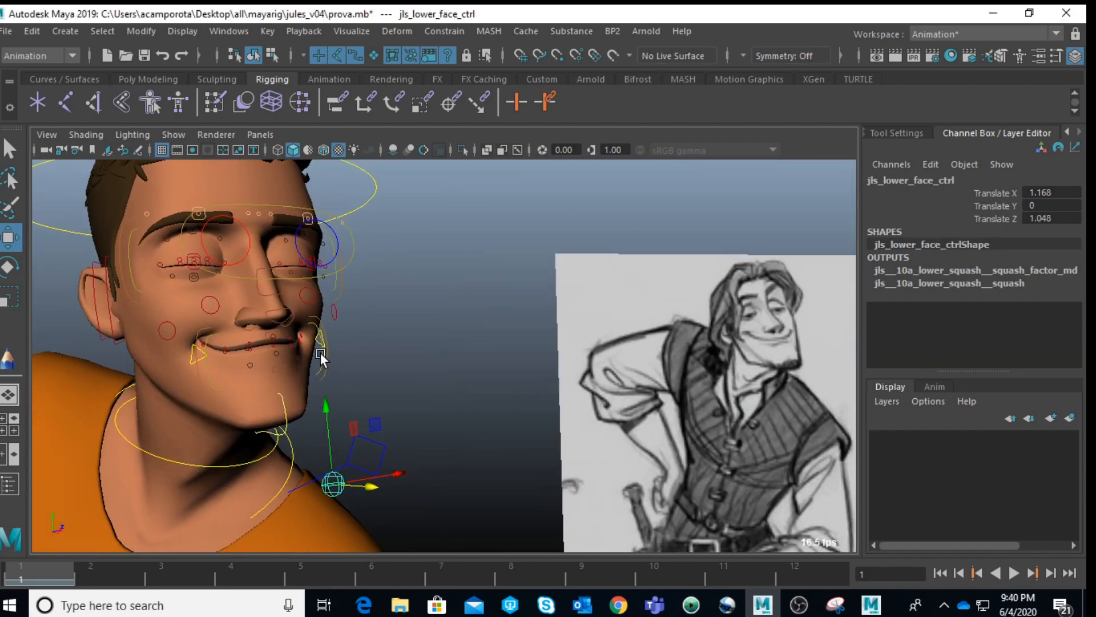
key(space)
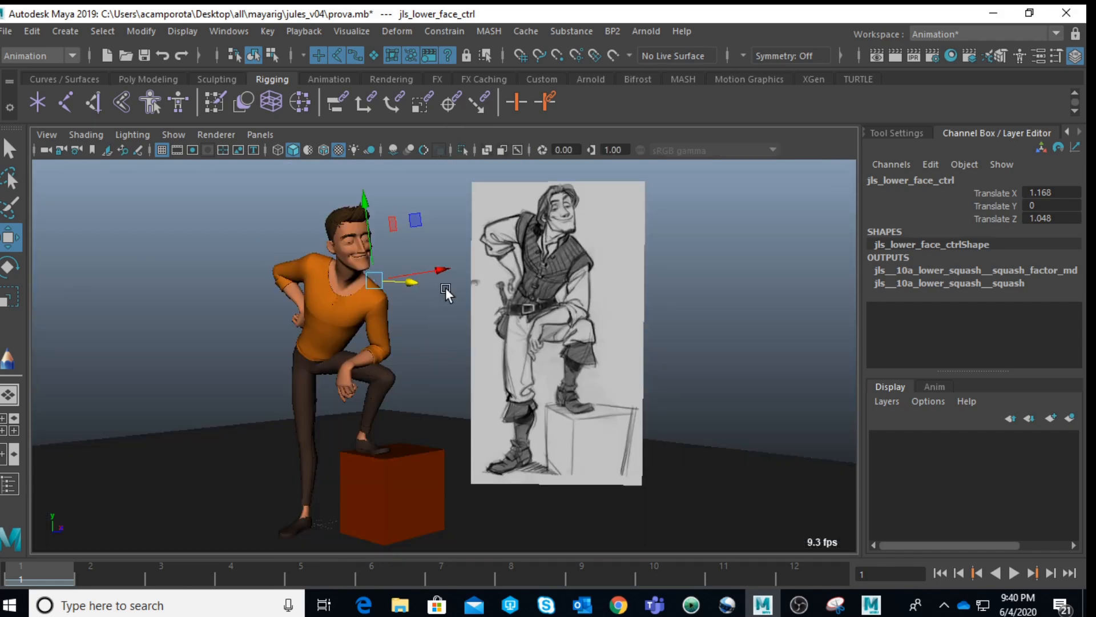
key(space)
key(space)
- Pull the lower face squash control back to about 1.02 in X and 0.42 in Z
alt+drag(403, 321, 471, 314)
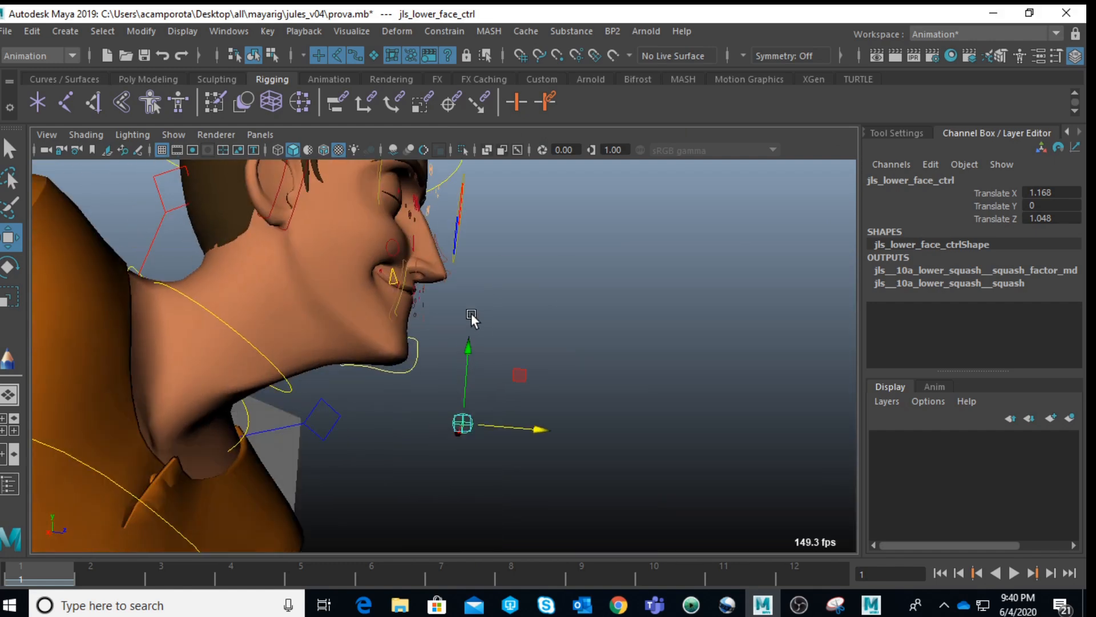
drag(546, 426, 534, 421)
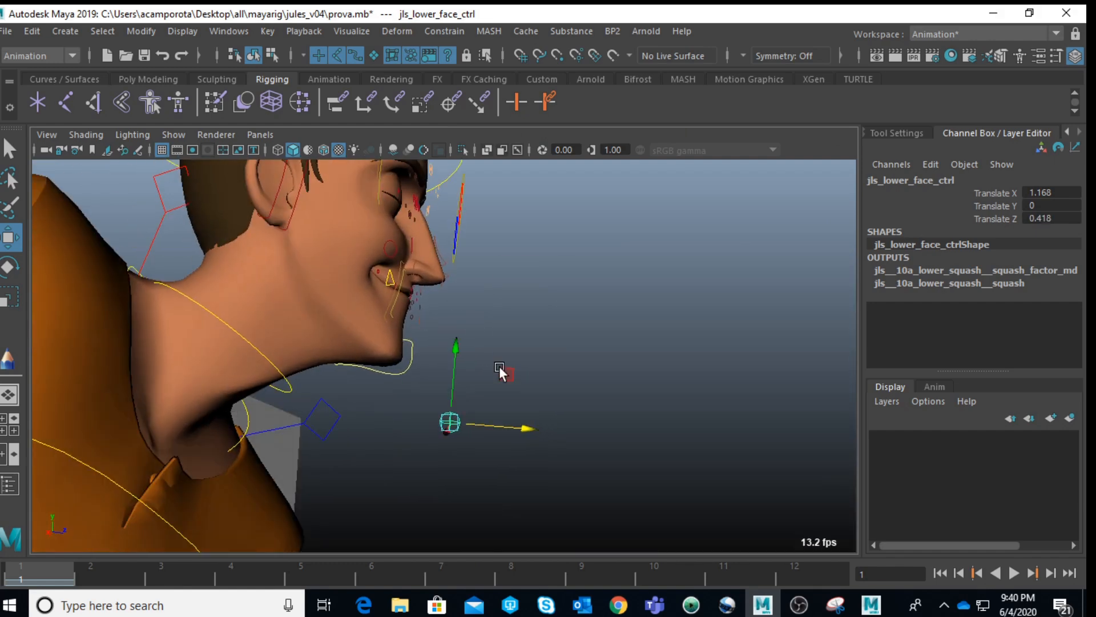
key(space)
key(space)
alt+drag(341, 383, 340, 387)
drag(412, 448, 405, 451)
alt+middle_drag(386, 334, 298, 377)
mouse_move(292, 357)
alt+mouse_down()
mouse_move(315, 347)
mouse_move(297, 303)
mouse_move(313, 293)
alt+mouse_up()
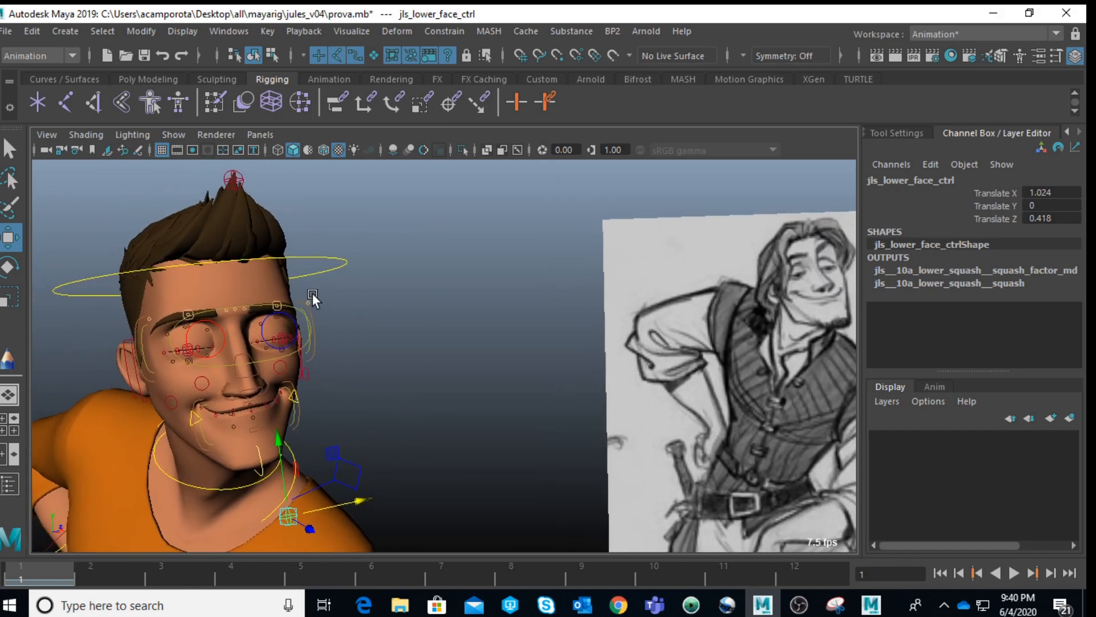
- Shift the upper face squash control above the head to about -0.4 in X
click(235, 175)
drag(305, 181, 299, 175)
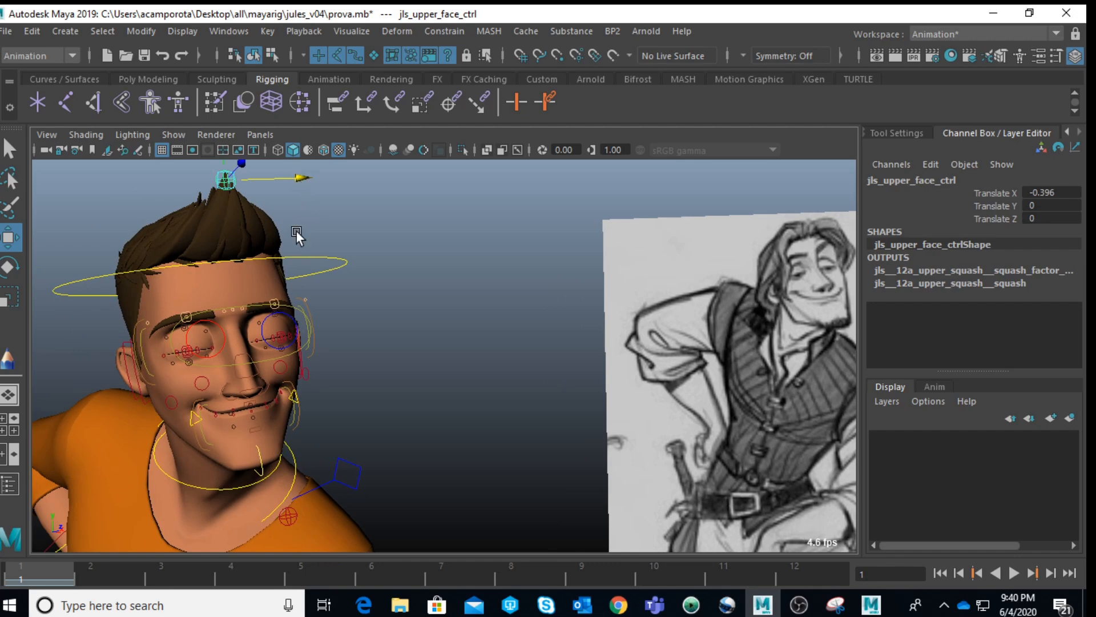
mouse_move(240, 285)
alt+middle_down()
mouse_move(293, 252)
mouse_move(391, 245)
alt+middle_up()
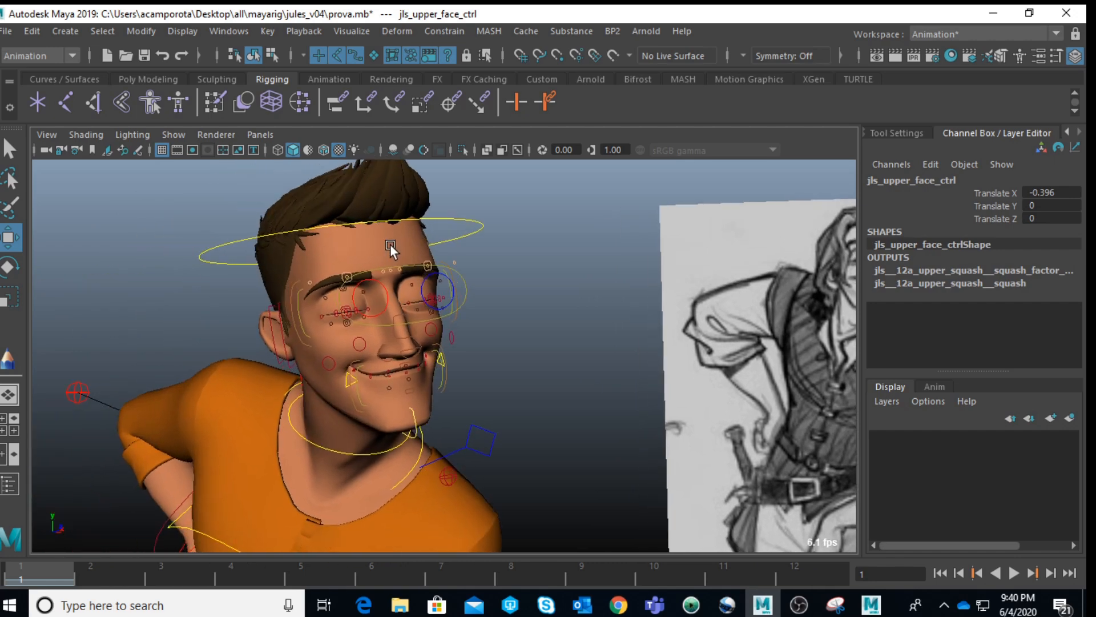
- Raise the main right brow control to about 0.37 in Y
scroll(391, 244, up, 2)
scroll(285, 254, up, 3)
alt+middle_drag(283, 253, 428, 368)
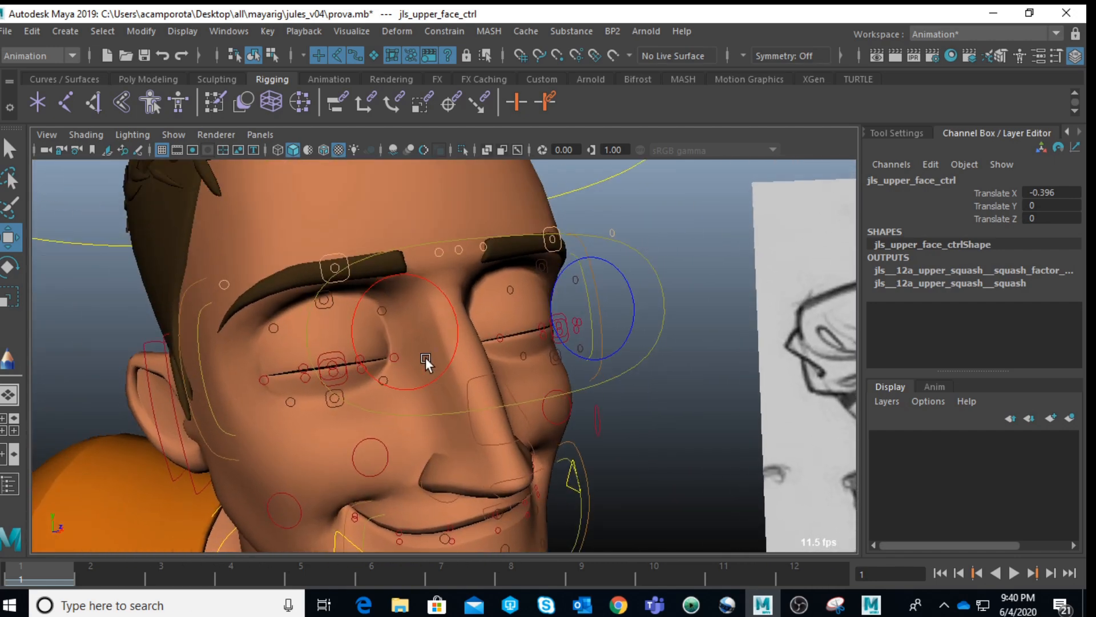
click(322, 257)
drag(328, 231, 325, 207)
scroll(426, 204, down, 5)
scroll(426, 204, up, 1)
- Lower the inner end of the right brow to about -0.18 in Y with its local control
alt+middle_drag(426, 204, 274, 228)
alt+middle_drag(354, 249, 376, 255)
scroll(272, 241, down, 1)
scroll(376, 256, up, 4)
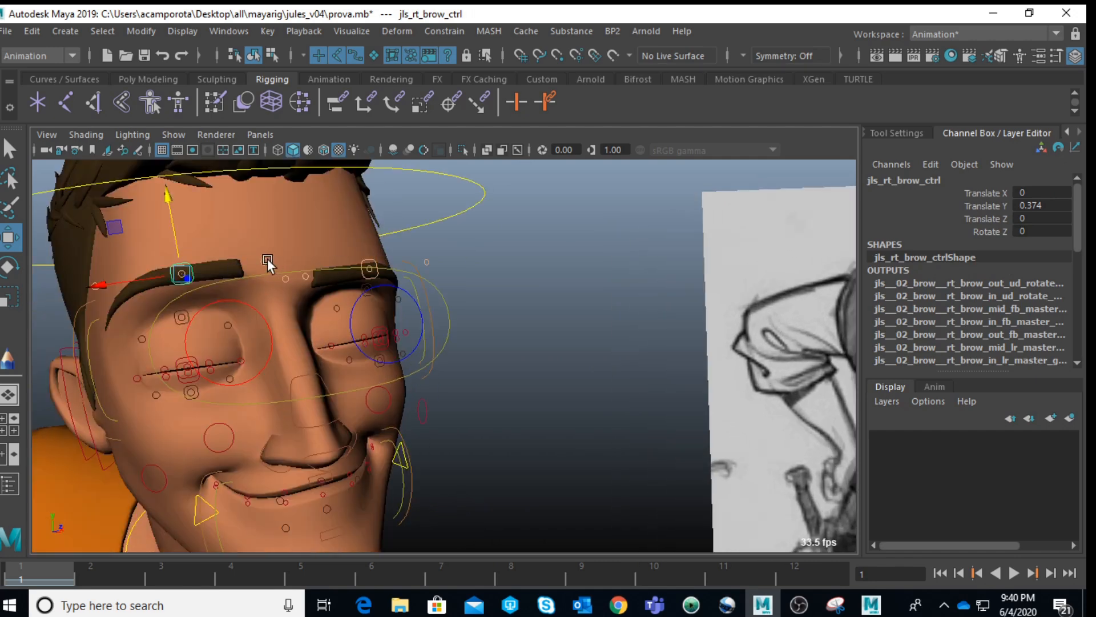
click(267, 258)
drag(258, 226, 187, 248)
scroll(254, 252, down, 4)
- Raise the main left brow control high on the forehead and lift the brow's inner end
alt+drag(450, 234, 331, 275)
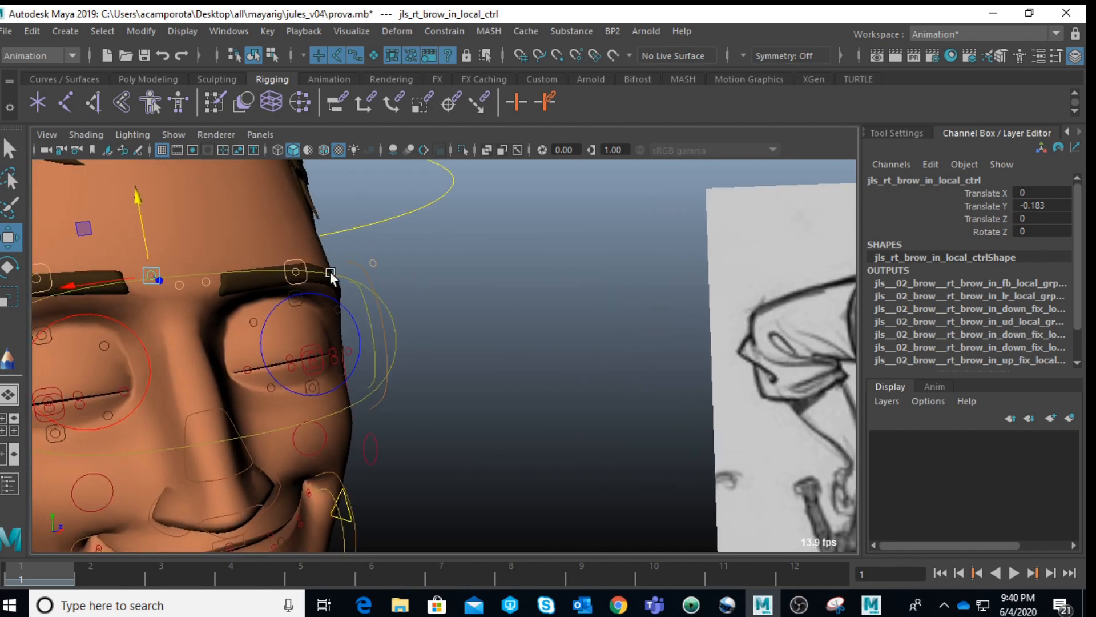
click(299, 275)
drag(294, 230, 278, 143)
click(210, 281)
mouse_move(200, 242)
mouse_down()
mouse_move(200, 211)
mouse_move(203, 220)
mouse_up()
- Raise the outer end of the left brow to about 0.74 in Y and compare the face with the reference sketch
click(373, 263)
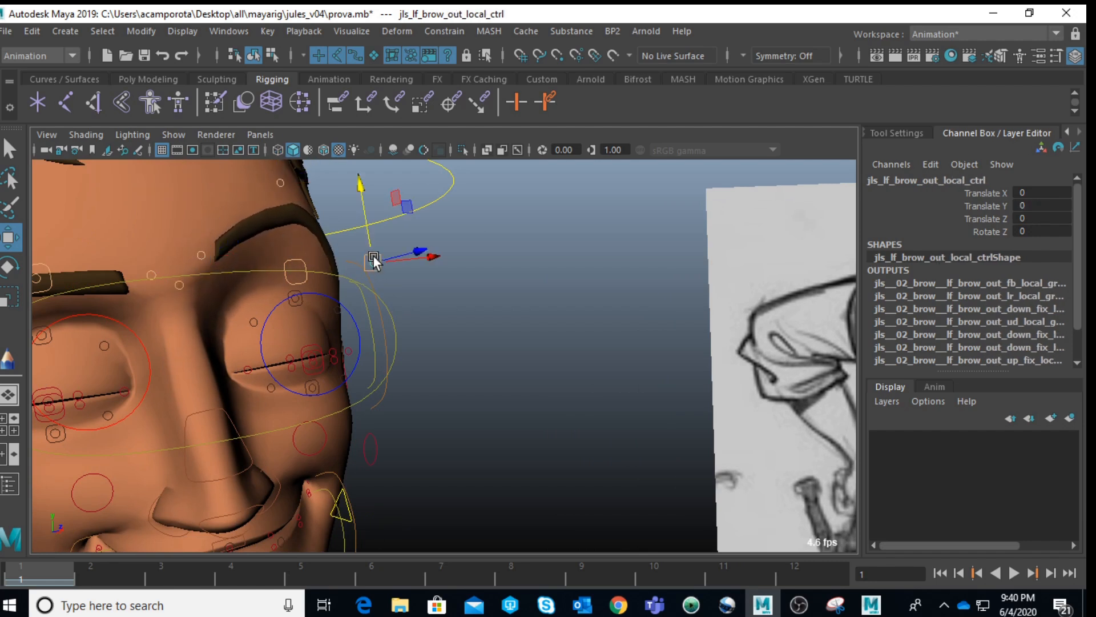
drag(365, 226, 362, 178)
scroll(417, 228, down, 8)
alt+middle_drag(547, 231, 376, 222)
alt+middle_drag(235, 279, 335, 214)
alt+middle_drag(699, 204, 199, 338)
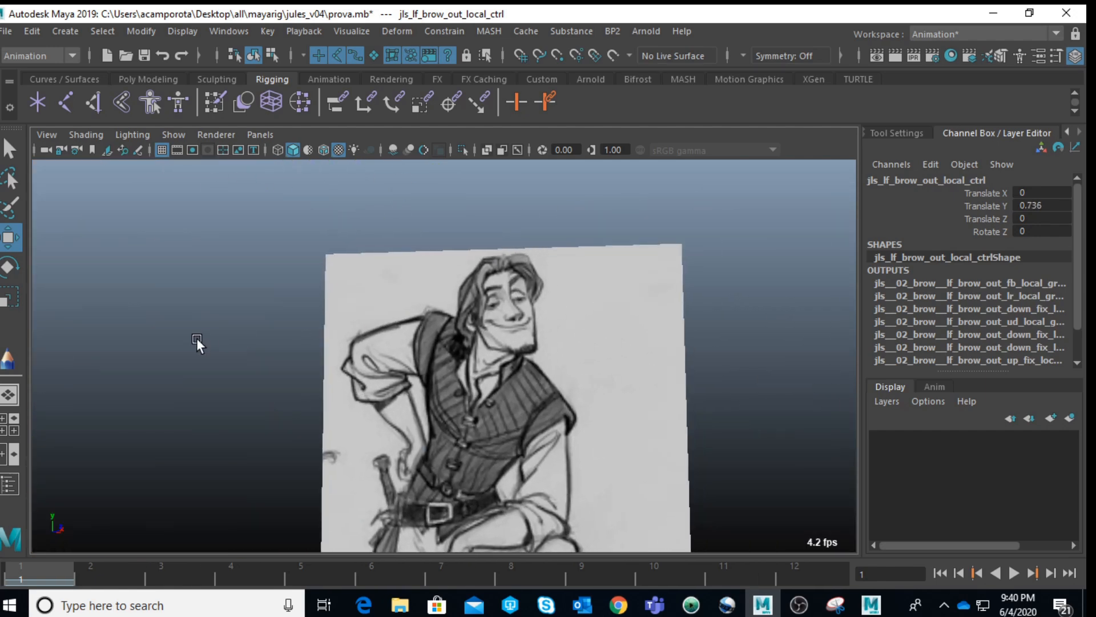
alt+middle_drag(279, 355, 799, 257)
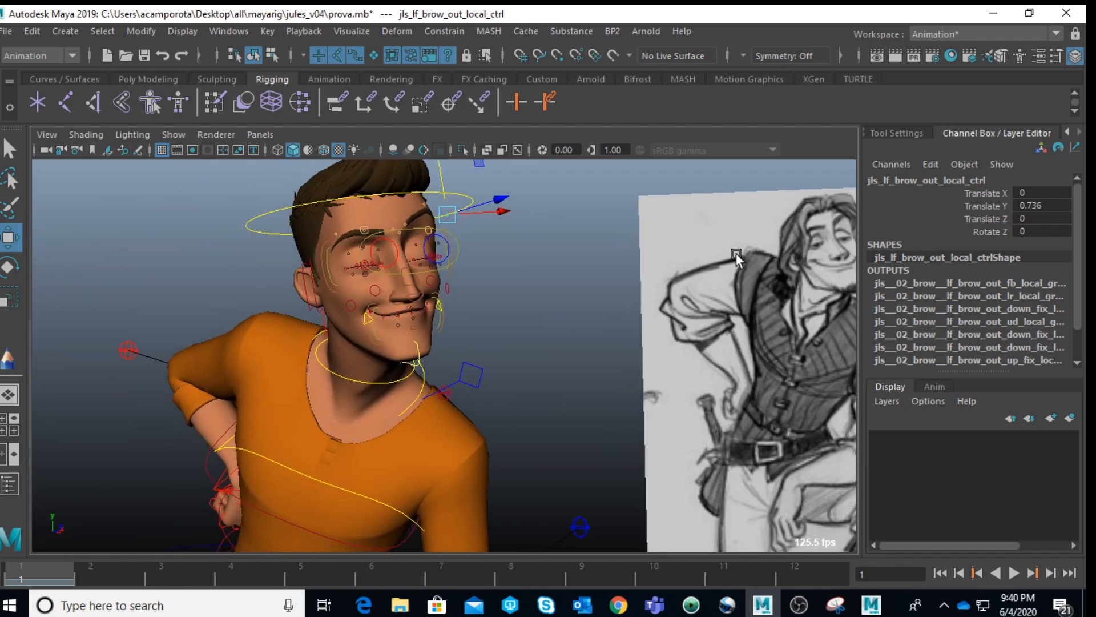
- Open the right eye by lowering its bottom eyelid control to about -0.4 in Y
scroll(361, 242, up, 6)
alt+middle_drag(362, 242, 514, 410)
scroll(412, 329, up, 4)
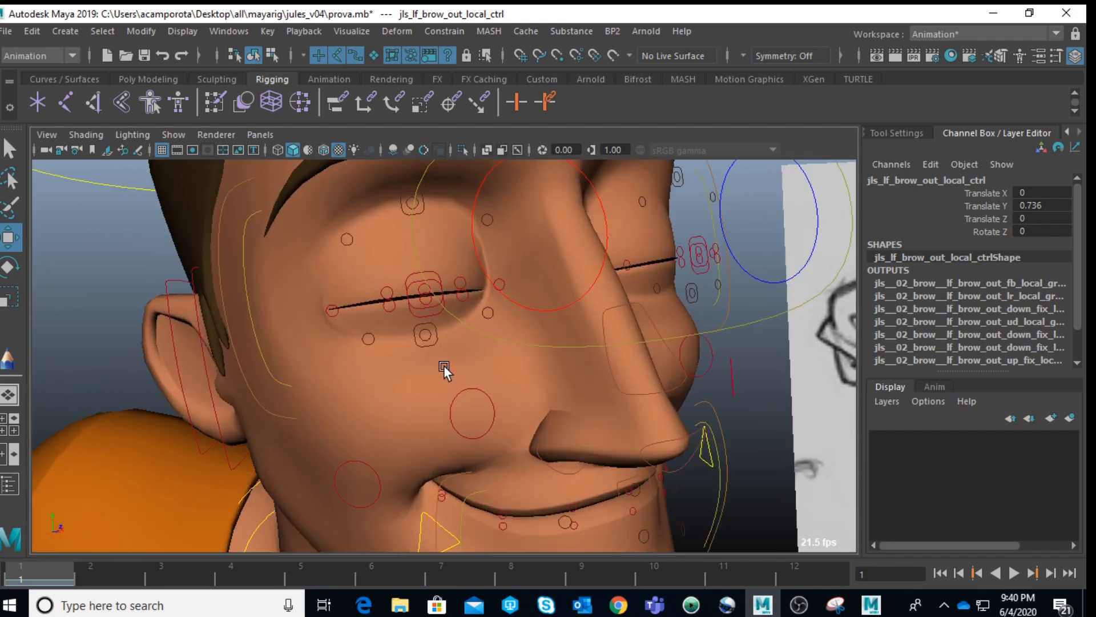
click(420, 280)
drag(416, 253, 427, 300)
alt+drag(679, 285, 619, 290)
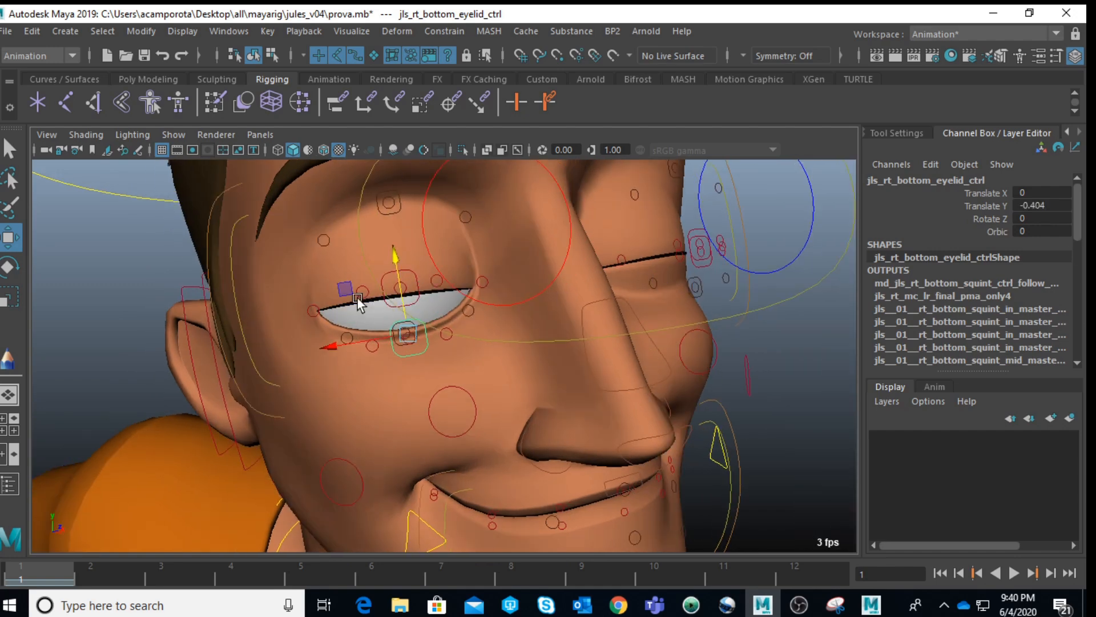
- Open the left eye by lowering its bottom eyelid control to about -0.38 in Y
alt+drag(572, 266, 465, 314)
click(468, 298)
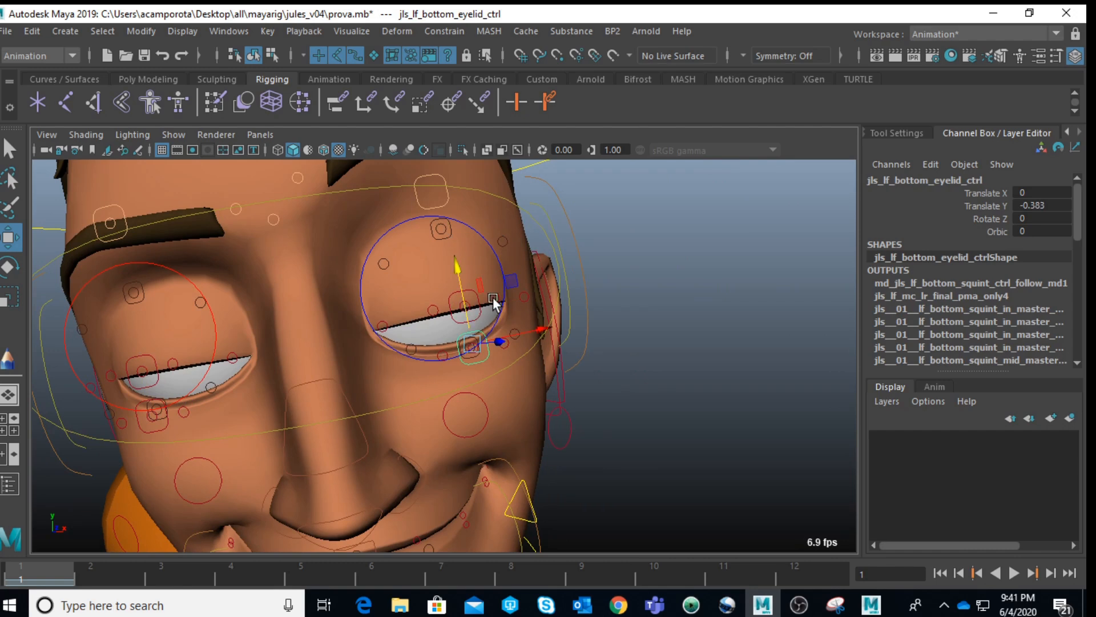
mouse_move(586, 288)
alt+right_down()
mouse_move(477, 287)
mouse_move(455, 304)
alt+right_up()
alt+drag(455, 304, 545, 303)
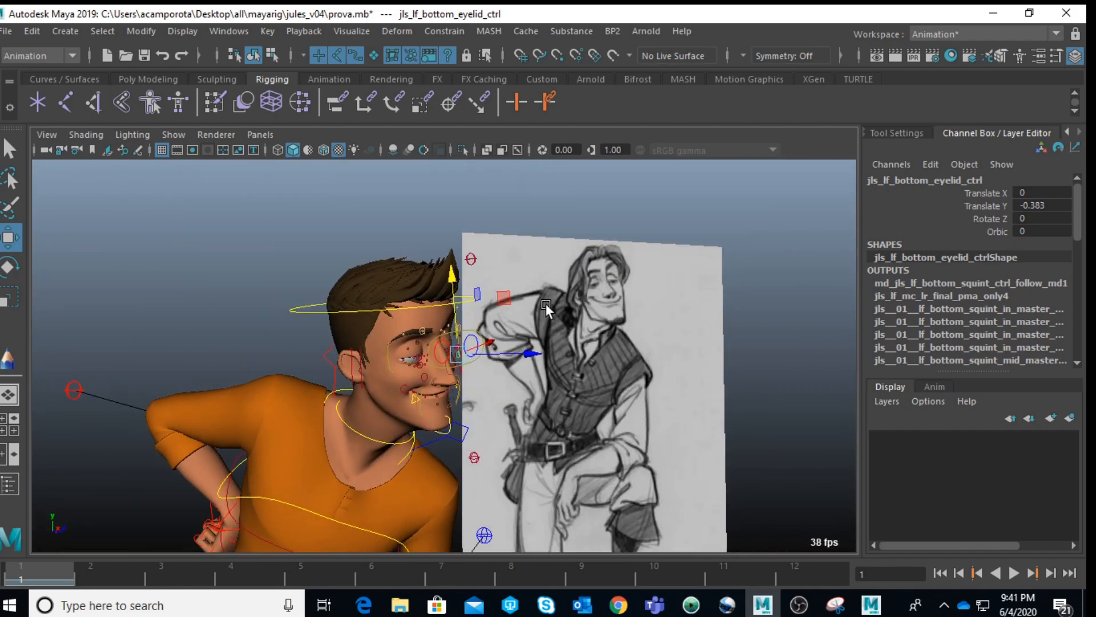
- Aim the gaze by moving the master eye control to about -34.8 in Y and 56.3 in Z
click(619, 319)
click(460, 341)
drag(461, 341, 605, 319)
scroll(613, 324, up, 2)
scroll(613, 324, down, 8)
alt+middle_drag(457, 222, 448, 214)
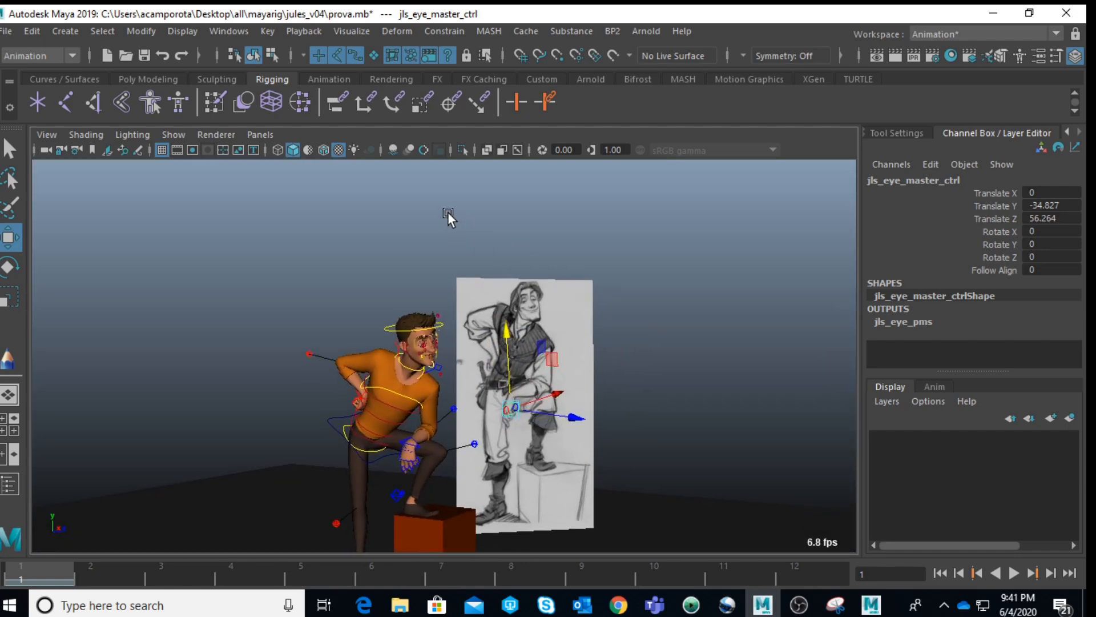
- Select both individual eye controls and change their Iris value together
scroll(656, 349, up, 3)
alt+drag(655, 348, 714, 348)
click(736, 422)
click(690, 396)
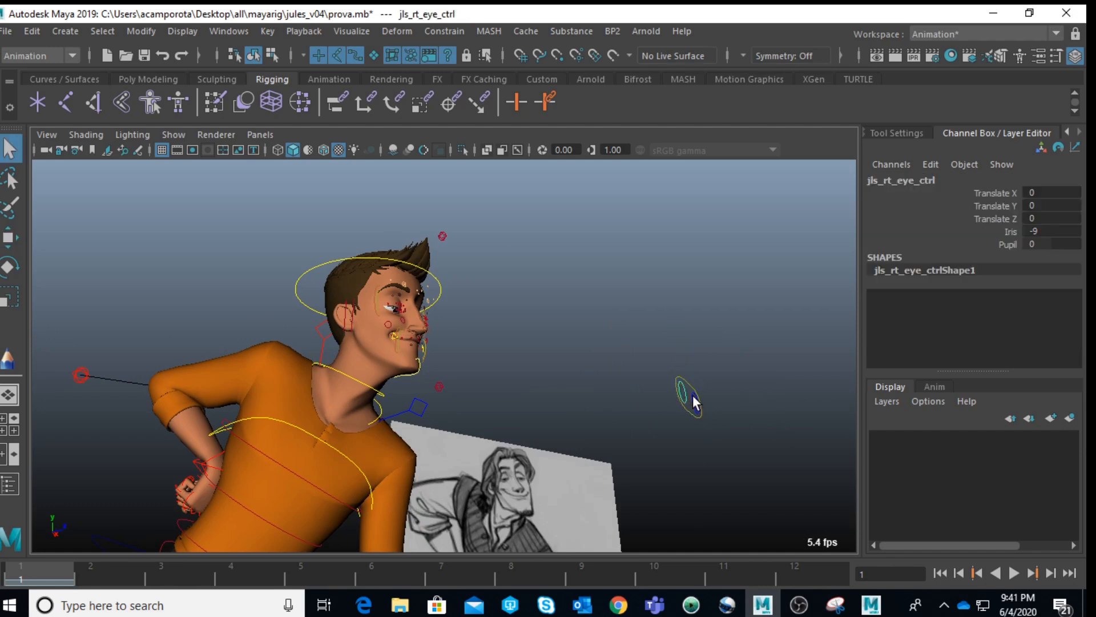
shift+click(694, 399)
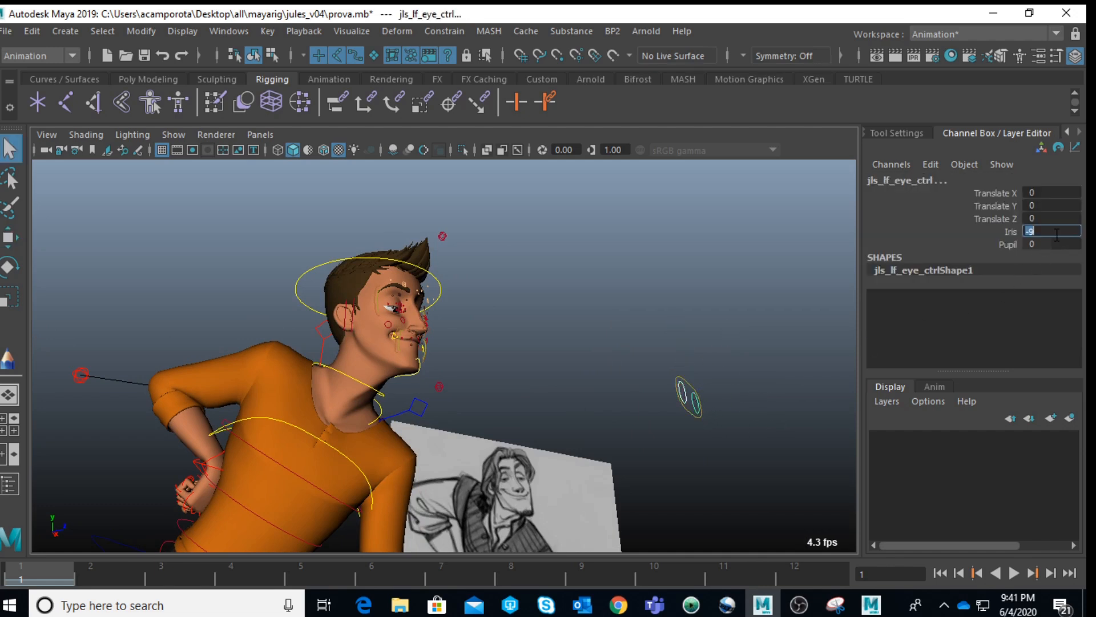
key(Return)
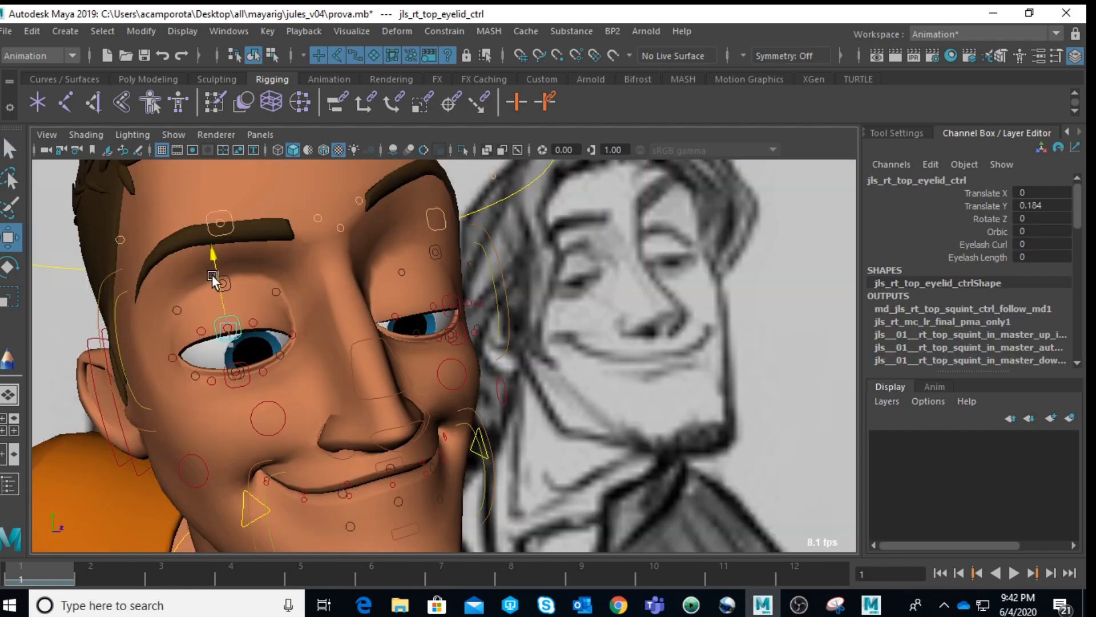
- Raise the right top eyelid to open the right eye further
drag(216, 274, 215, 260)
scroll(182, 310, up, 2)
alt+middle_drag(200, 316, 314, 341)
scroll(216, 336, down, 2)
click(234, 321)
drag(226, 280, 221, 221)
alt+middle_drag(178, 304, 449, 260)
- Raise the inner corner of the right eyelid to about 0.35 in Y
click(282, 316)
drag(269, 289, 249, 251)
alt+drag(428, 290, 459, 310)
alt+right_drag(459, 310, 561, 318)
alt+right_drag(411, 307, 502, 283)
click(496, 178)
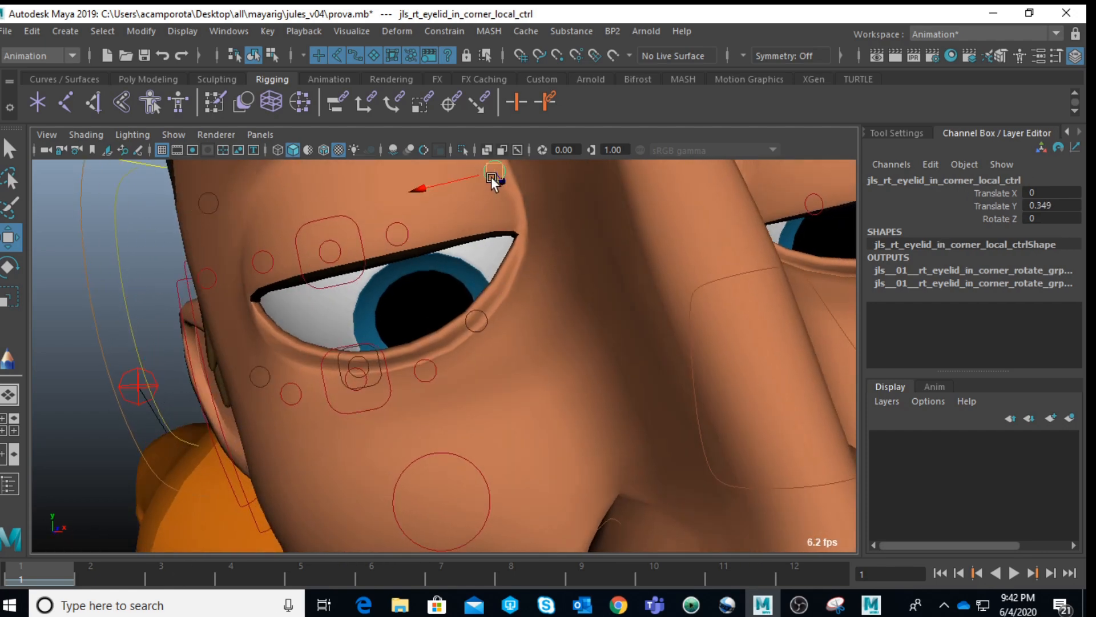
alt+drag(497, 183, 480, 256)
drag(489, 174, 488, 179)
alt+right_drag(488, 180, 501, 246)
- Raise the left top eyelid to about 0.24 in Y and its inner corner to about 0.18 in Y
alt+drag(526, 267, 374, 279)
click(605, 259)
drag(605, 245, 594, 208)
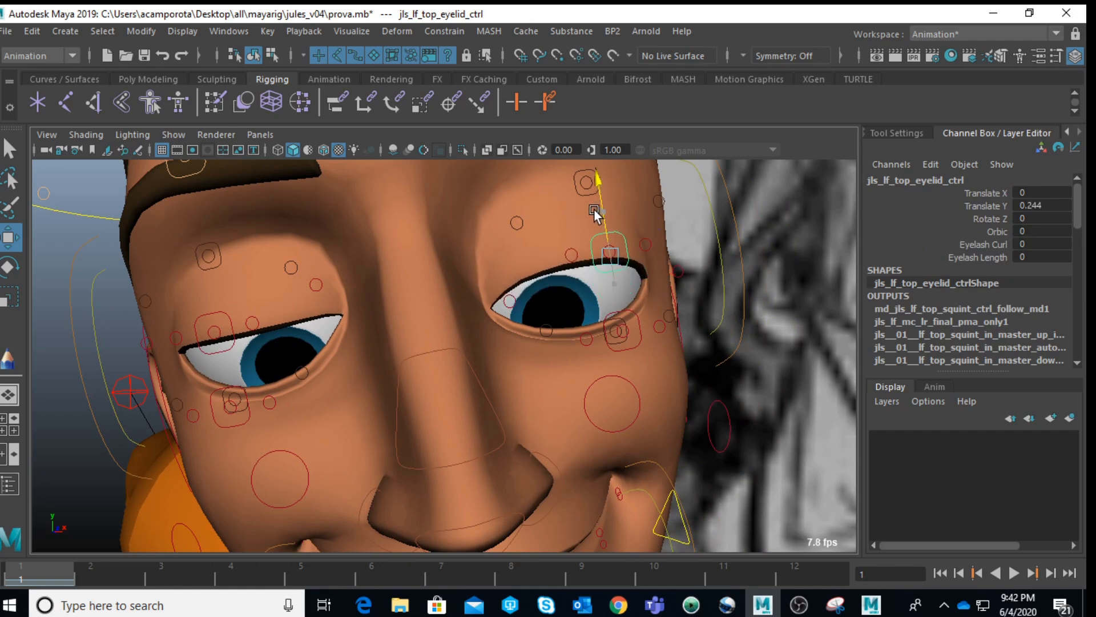
click(509, 294)
drag(501, 268, 498, 252)
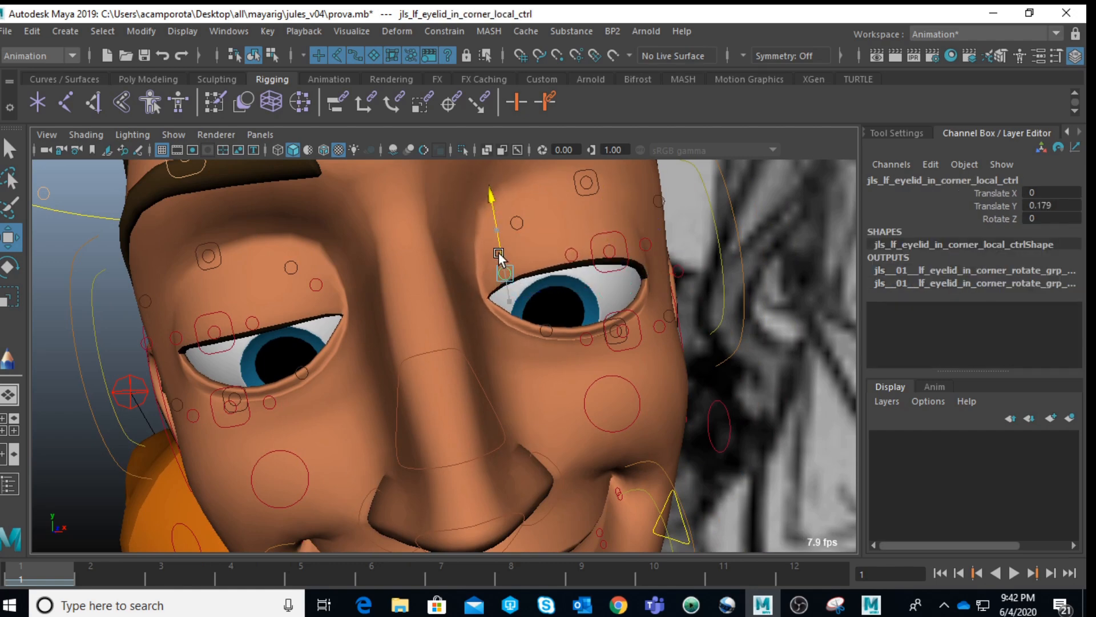
- Raise the left eyelid's outer corner to about 0.21 in Y and its inner corner to about 0.34 in Y
alt+drag(637, 282, 620, 281)
click(691, 276)
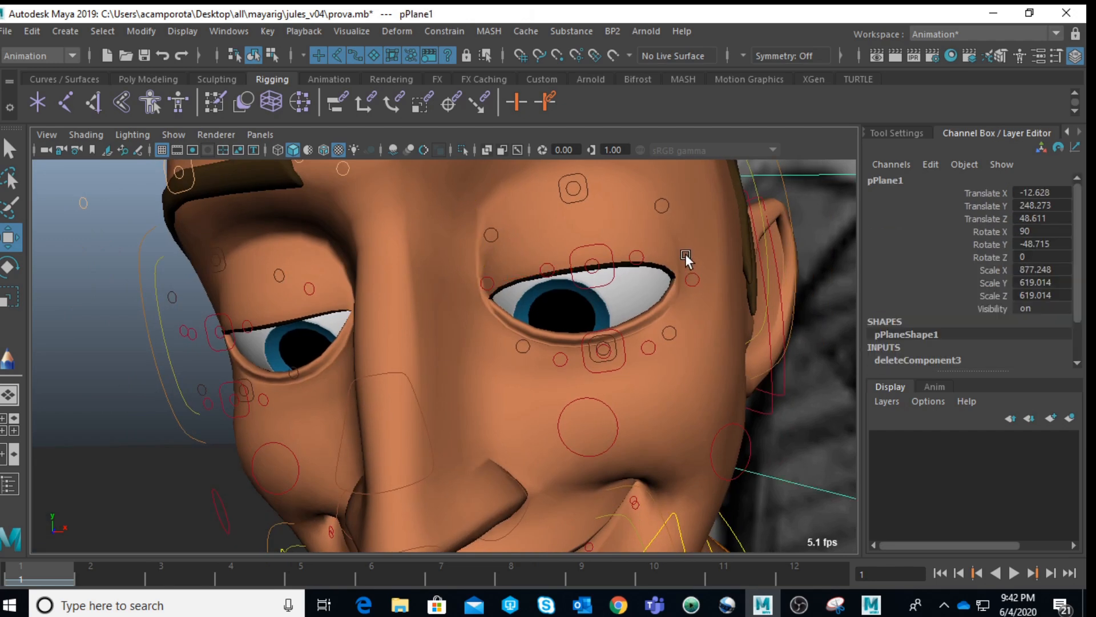
click(696, 275)
drag(693, 258, 683, 220)
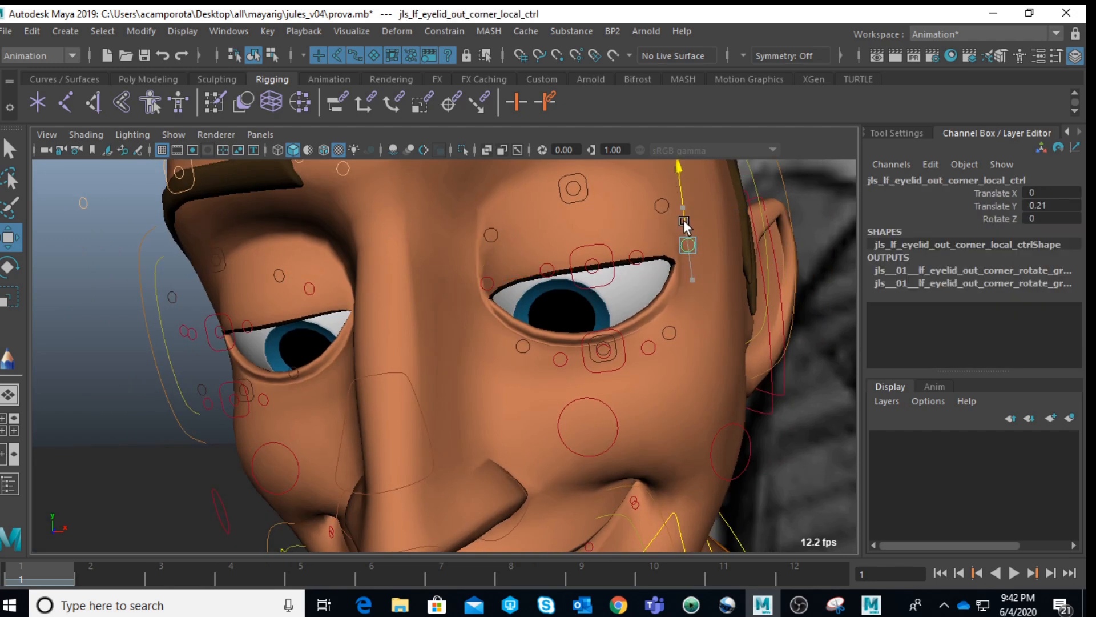
click(485, 281)
drag(487, 276, 478, 251)
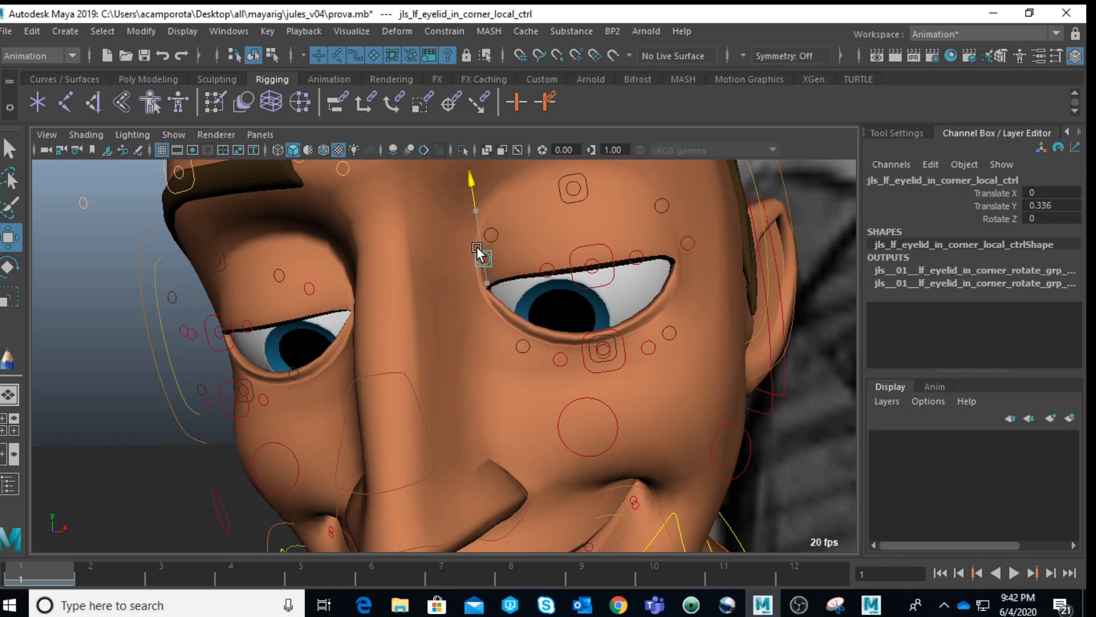
- Lower the left top eyelid's local controls slightly, the inner to about -0.04 and the outer to about -0.02 in Y
click(548, 275)
drag(543, 235, 640, 255)
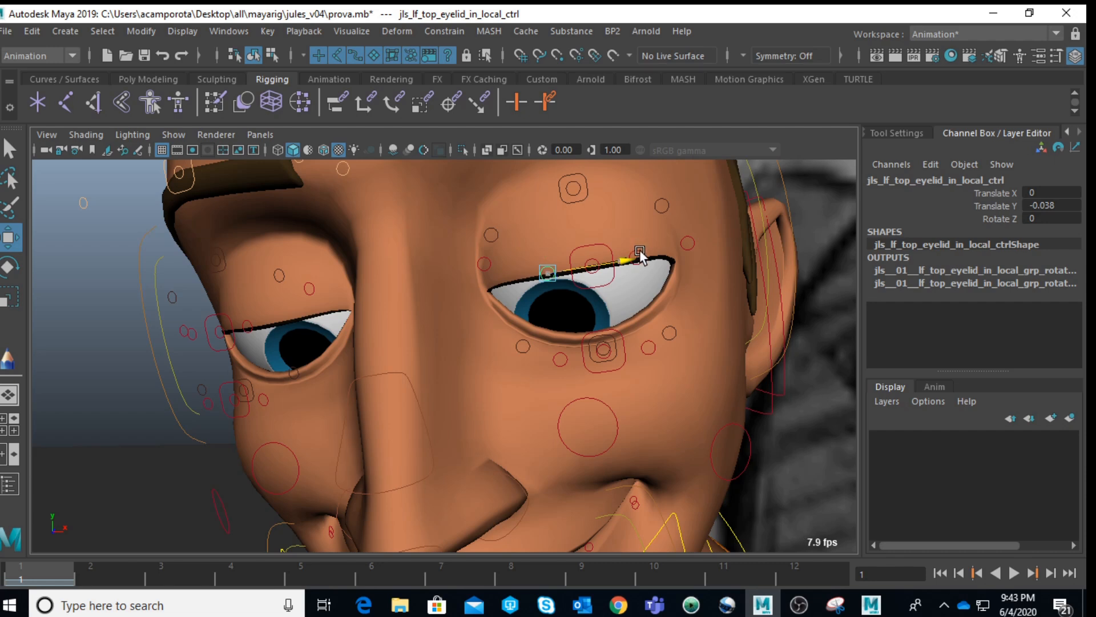
key(q)
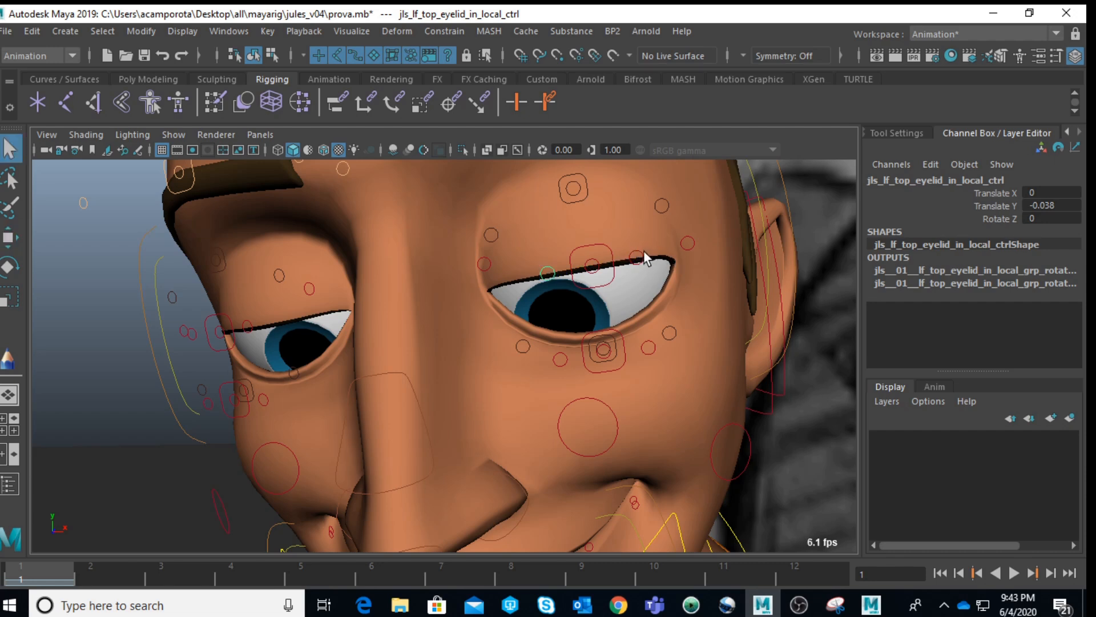
click(642, 251)
key(w)
drag(631, 227, 637, 233)
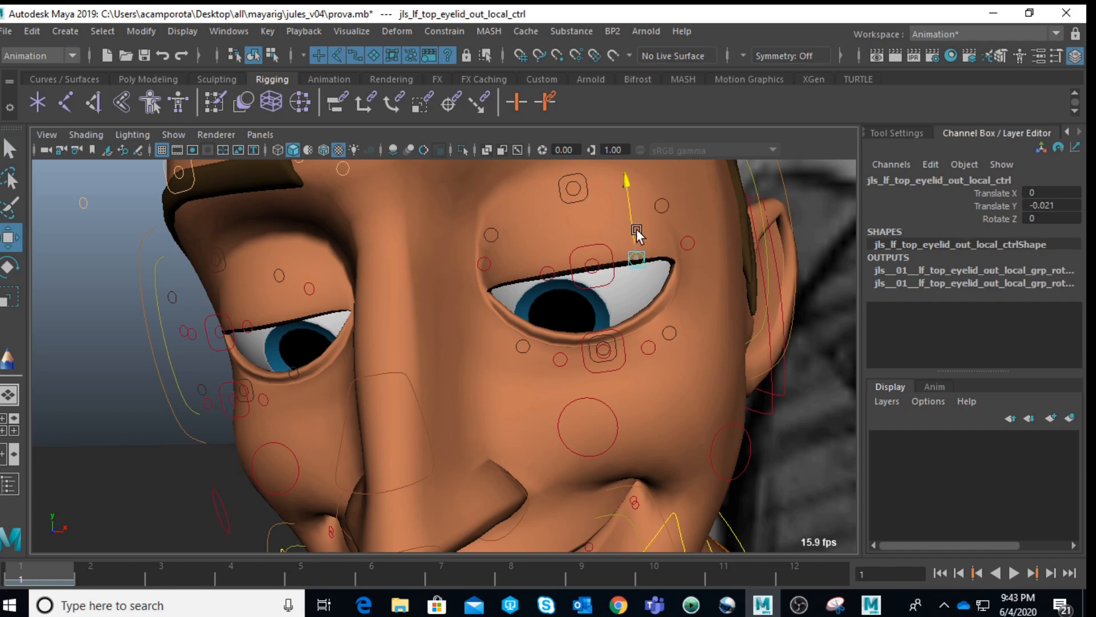
drag(706, 247, 717, 250)
- Adjust the right eyelid's inner corner to about 0.32 in Y and the inner top eyelid control to about -0.21 in X
alt+drag(428, 286, 367, 290)
click(327, 283)
drag(321, 242, 321, 243)
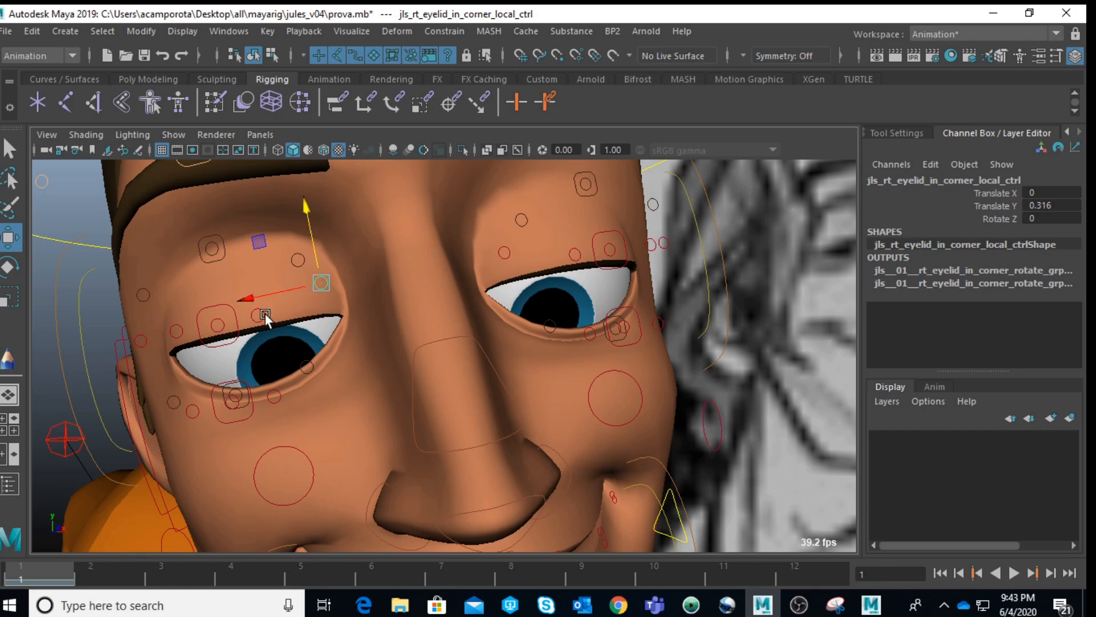
click(265, 314)
mouse_move(256, 313)
mouse_down()
mouse_move(222, 321)
mouse_move(282, 332)
mouse_move(271, 314)
mouse_up()
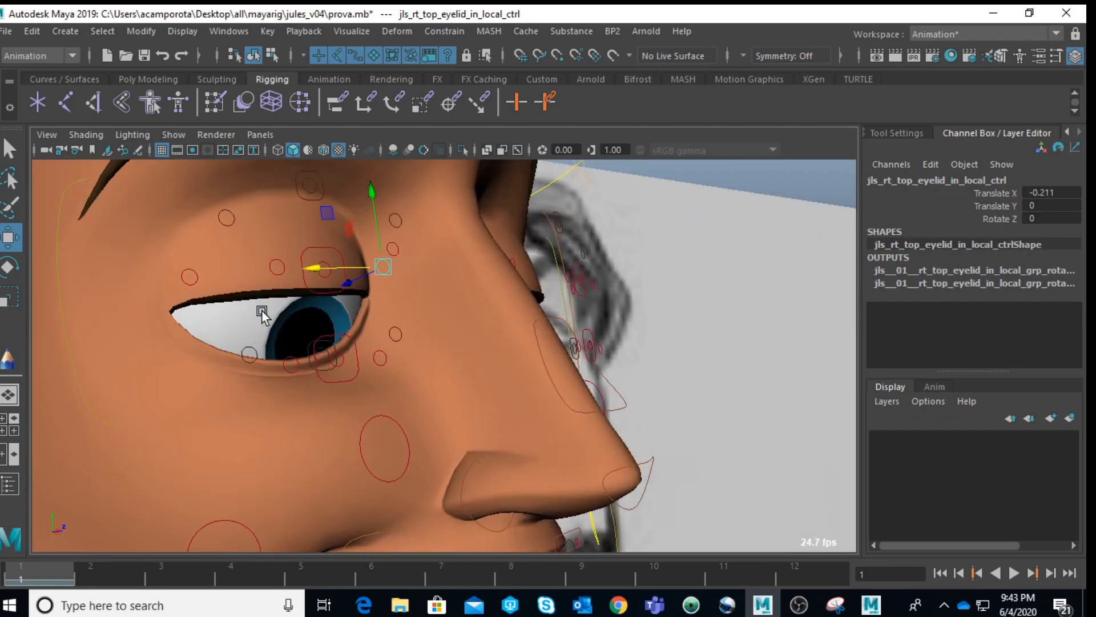
- Move the right eyelid's outer corner to about 0.09 in X and 0.2 in Y
click(191, 281)
click(190, 278)
drag(136, 276, 291, 300)
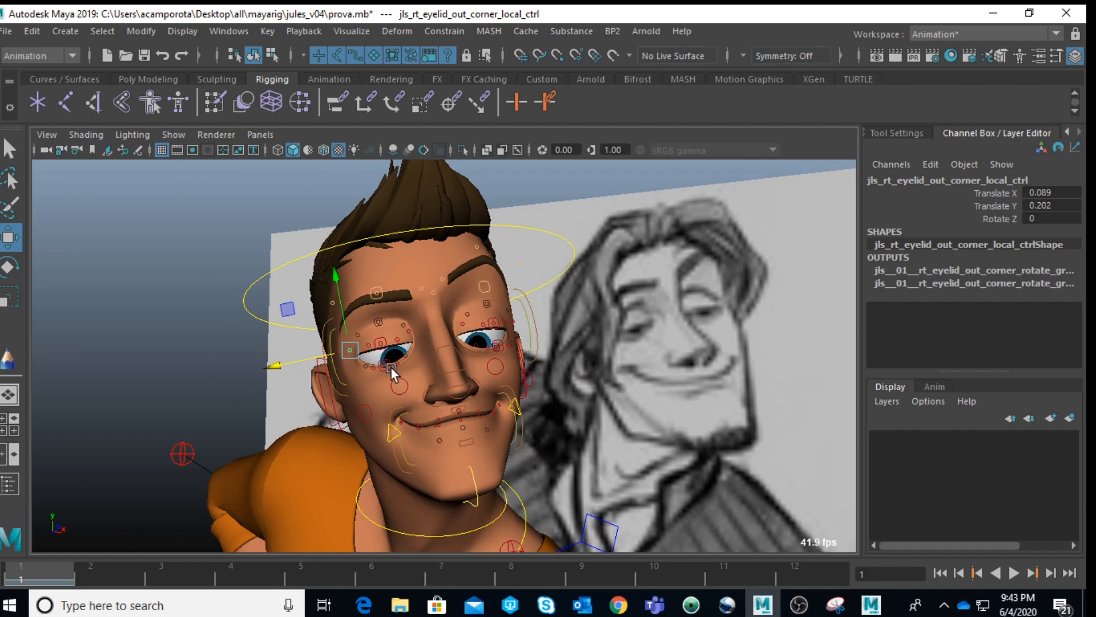
- Move the left eye control outward to about 5.13 in X
scroll(406, 383, down, 6)
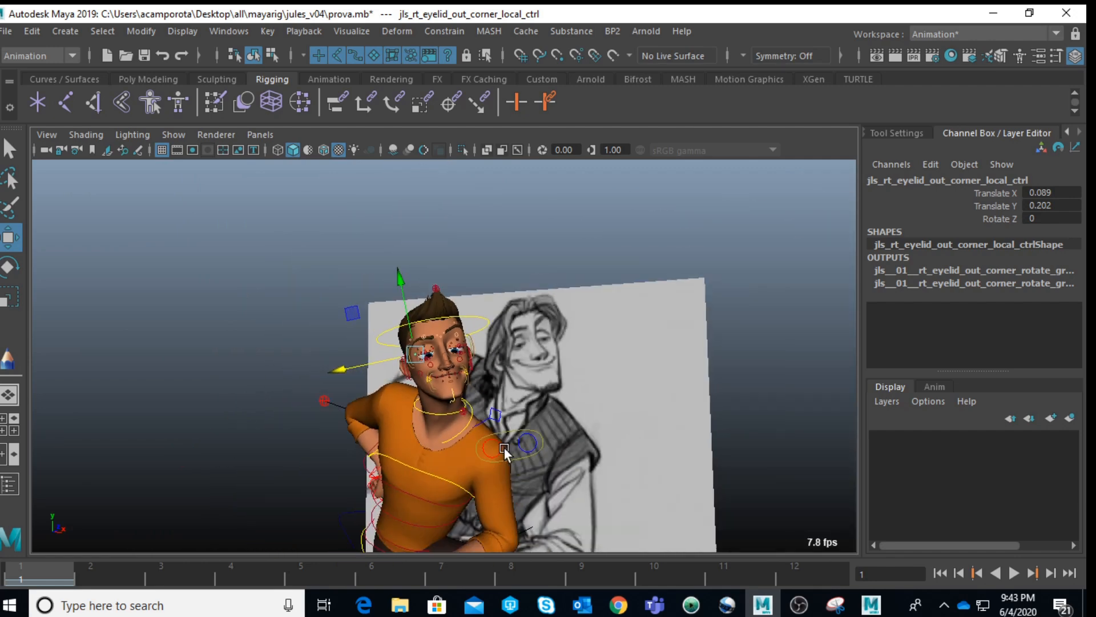
click(505, 447)
drag(546, 436, 603, 438)
key(q)
click(533, 436)
key(w)
key(Up)
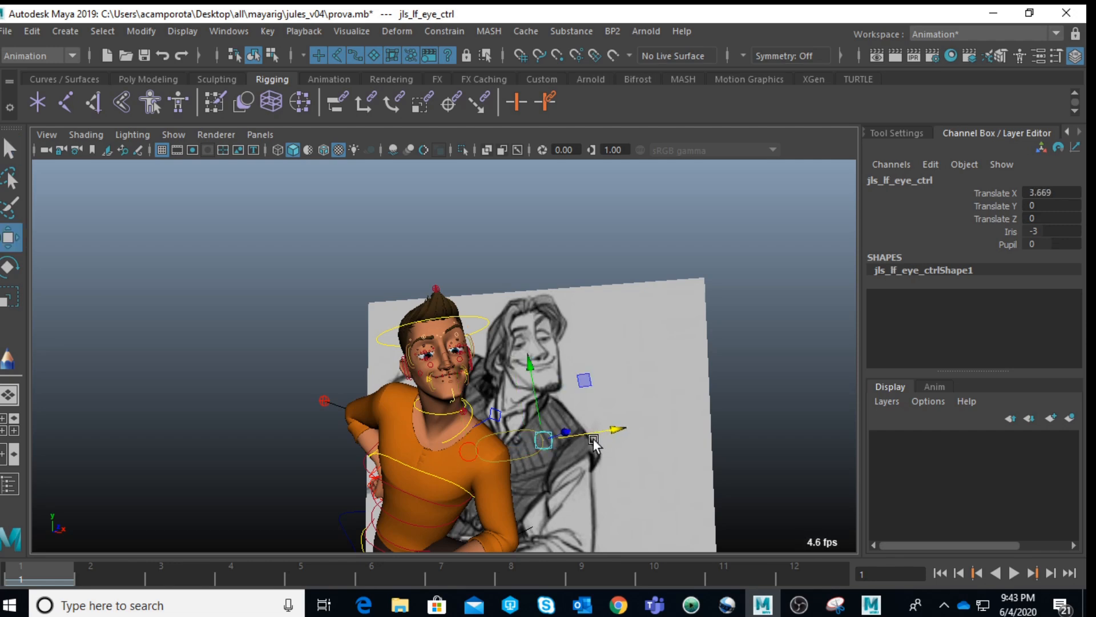
- Raise the eye master control slightly to about -29.43 in Y
drag(513, 410, 494, 354)
scroll(493, 386, up, 5)
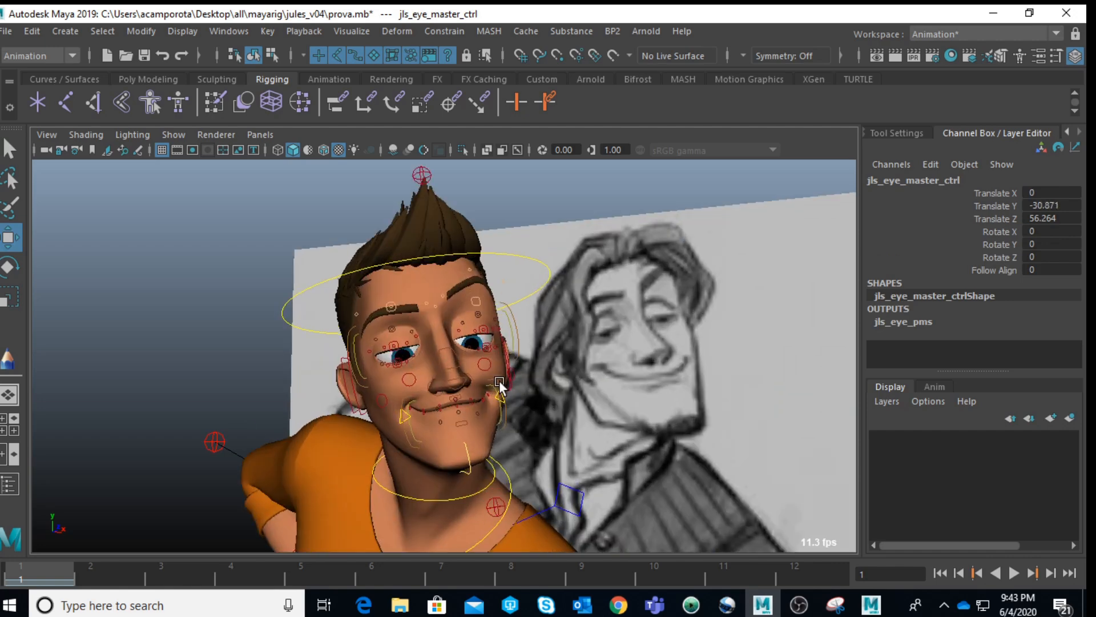
scroll(525, 397, down, 4)
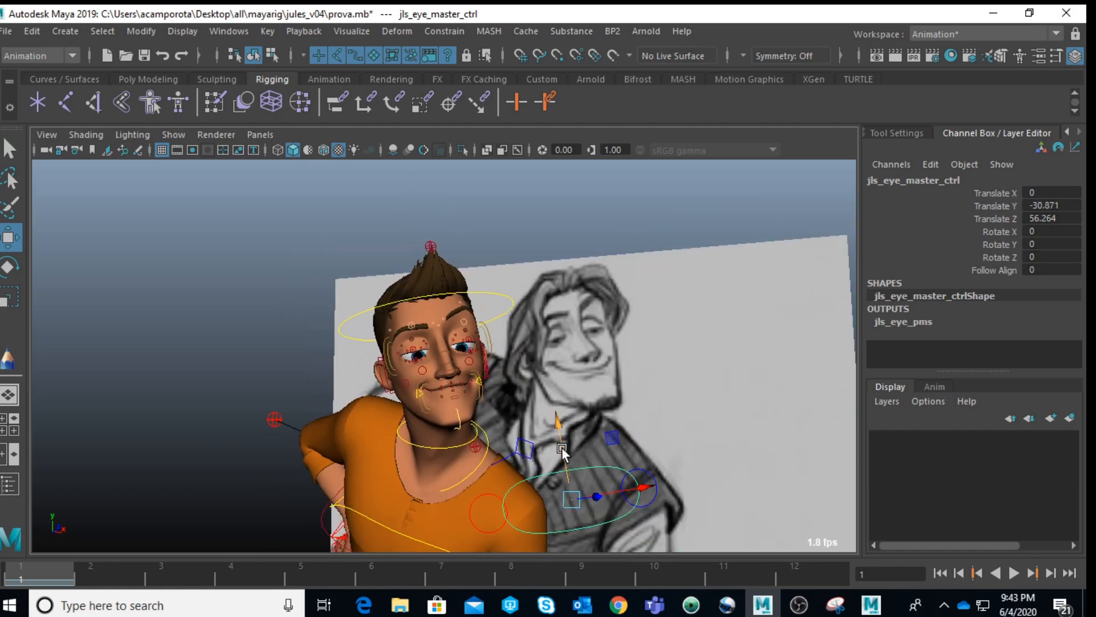
drag(557, 443, 555, 437)
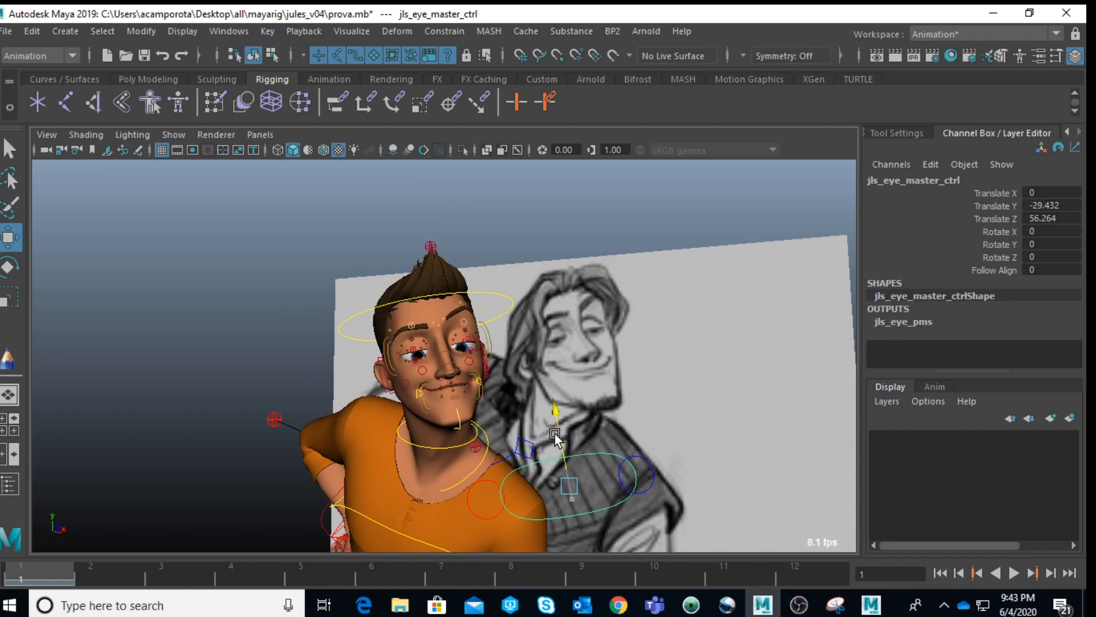
scroll(557, 435, up, 3)
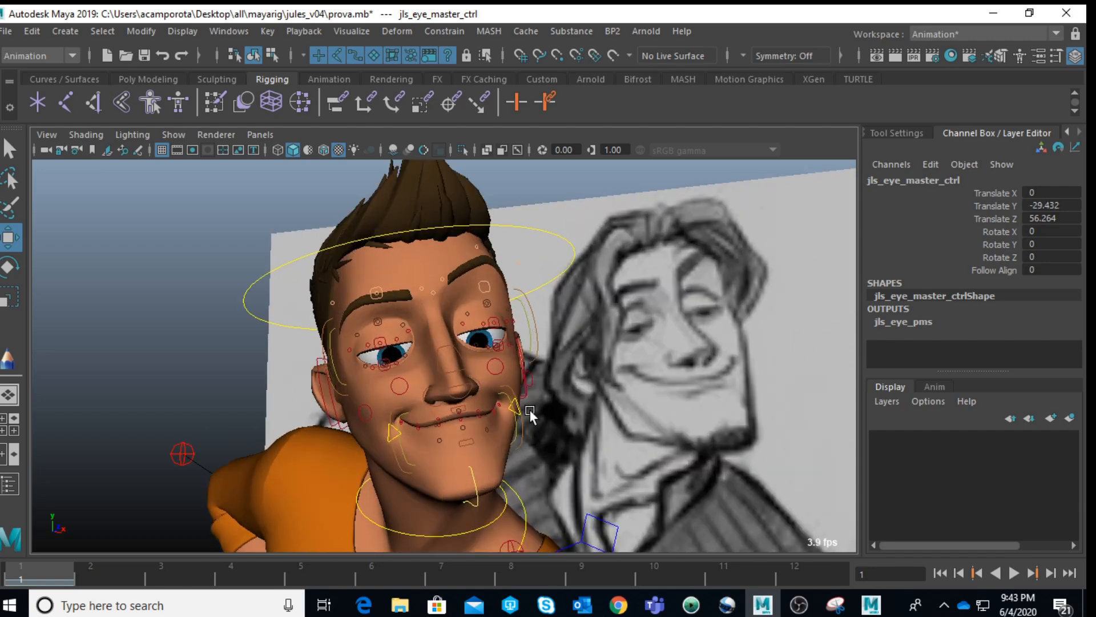
scroll(530, 409, up, 4)
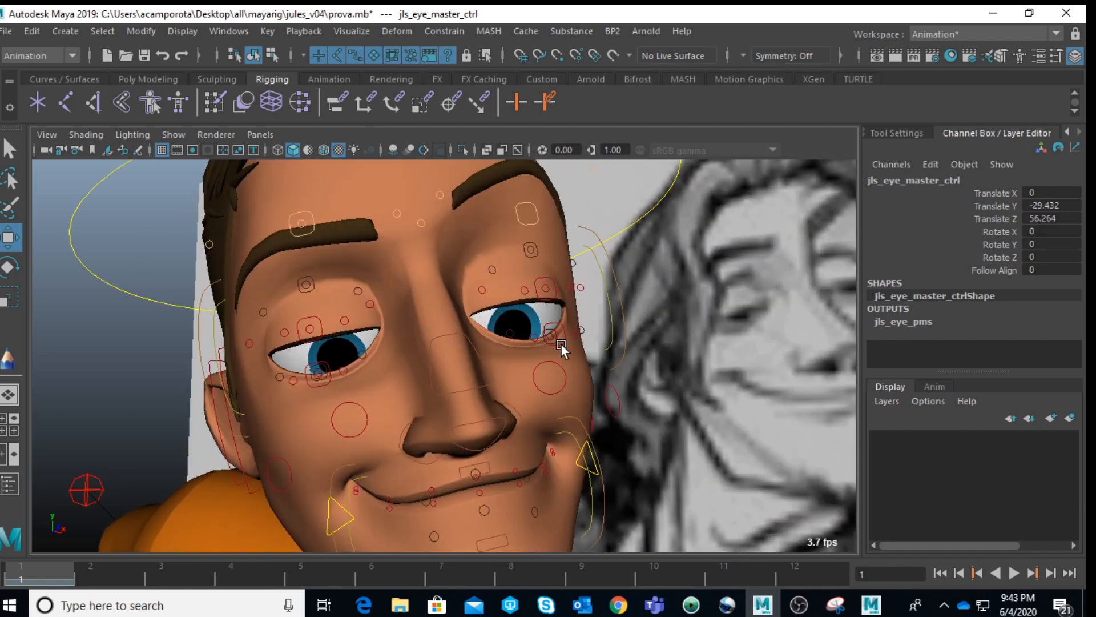
- Try moving the left eye control further outward to about 7.71 in X
scroll(561, 343, down, 6)
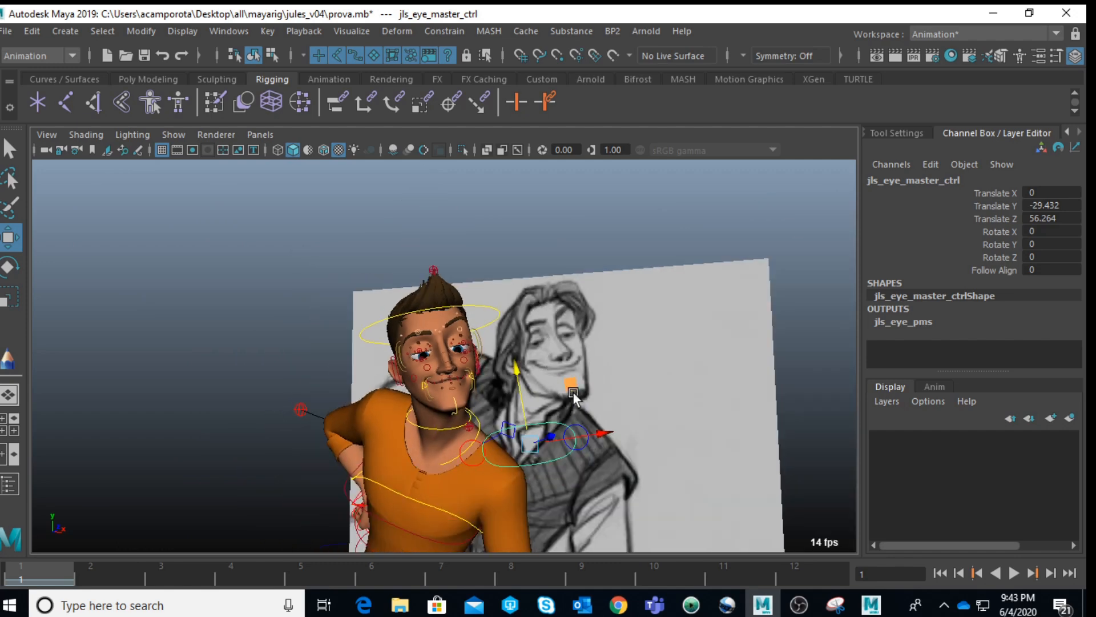
click(582, 442)
drag(619, 435, 652, 431)
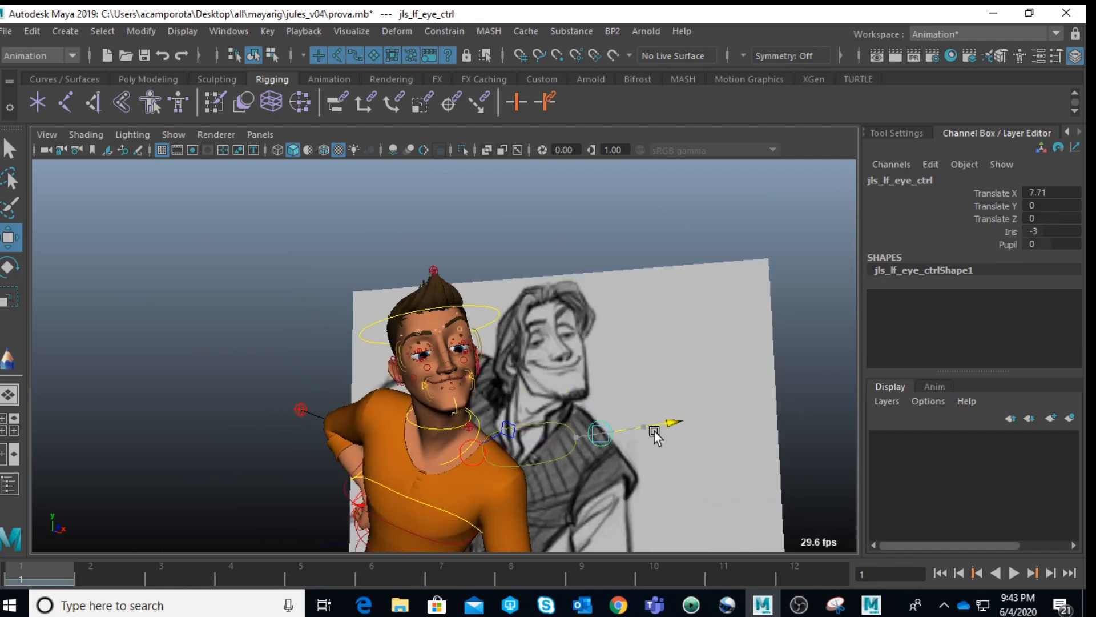
scroll(633, 417, up, 4)
scroll(633, 417, down, 3)
key(ctrl+z)
- Raise the left eye control to about 2.41 in Y
drag(683, 422, 682, 390)
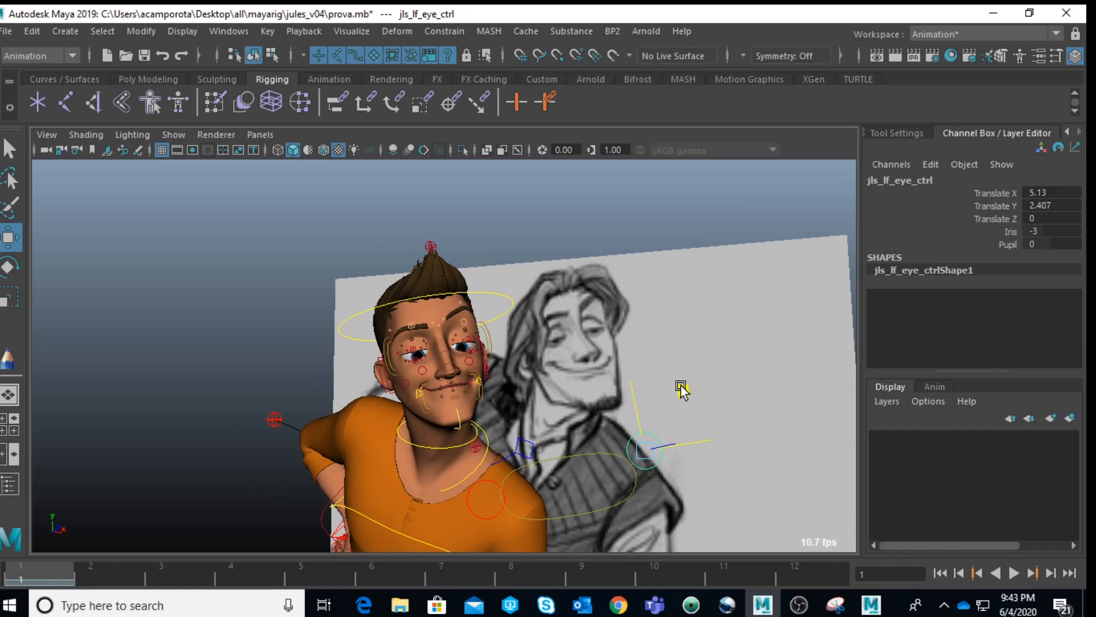
scroll(668, 388, up, 5)
scroll(657, 386, down, 1)
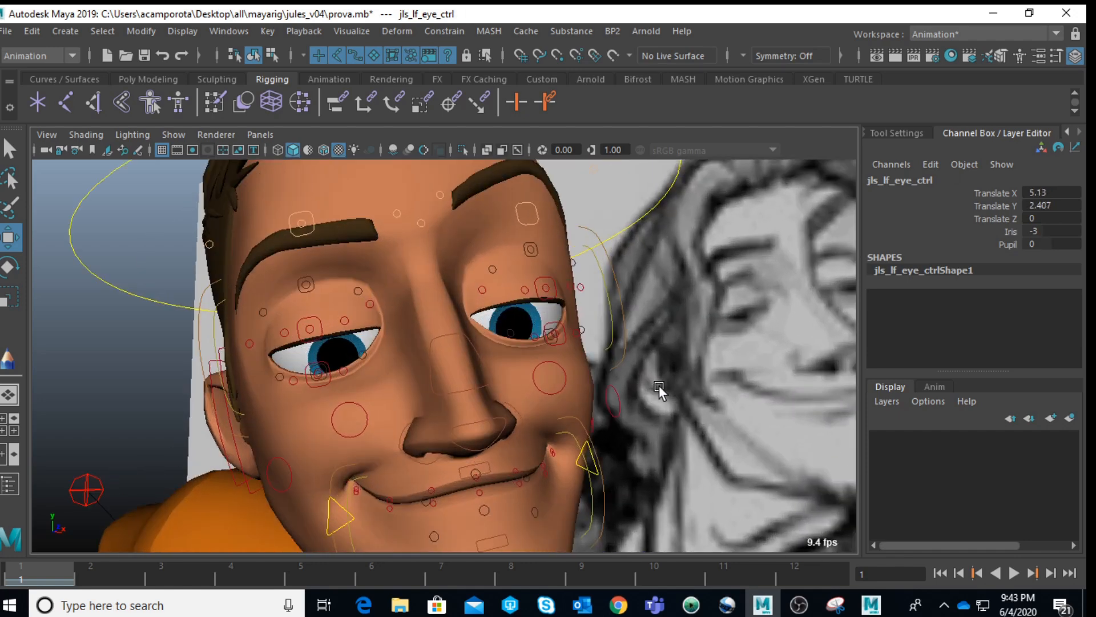
- Shift the right cheek control slightly outward and upward to push the cheek into the smile
alt+middle_drag(496, 347, 456, 269)
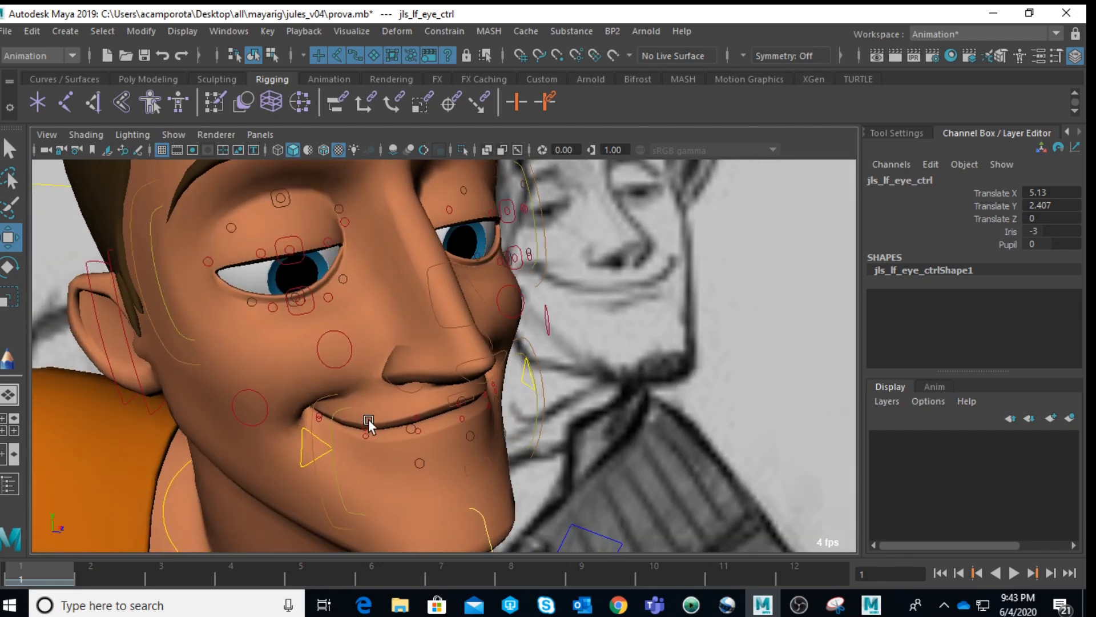
click(314, 442)
alt+drag(314, 436, 294, 384)
middle_drag(259, 392, 184, 368)
key(ctrl+z)
click(266, 390)
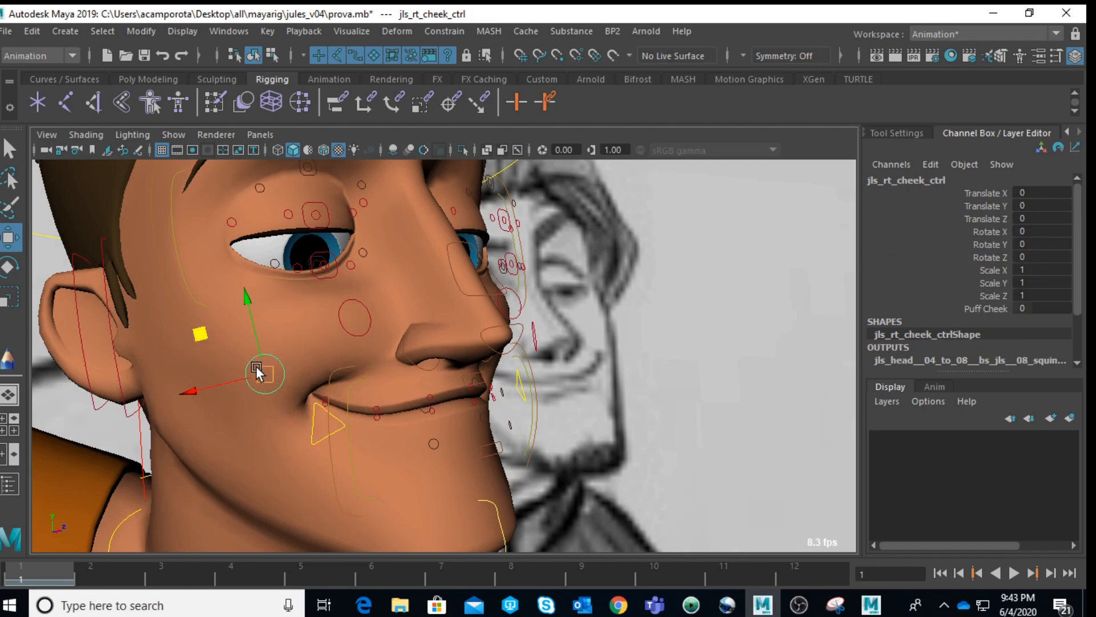
middle_drag(260, 371, 175, 308)
drag(174, 306, 176, 313)
- Raise the second right cheek control, below the eye, to about 0.46 in Y
click(348, 298)
drag(348, 298, 347, 270)
scroll(416, 310, down, 4)
alt+drag(416, 310, 362, 316)
alt+right_drag(362, 316, 423, 364)
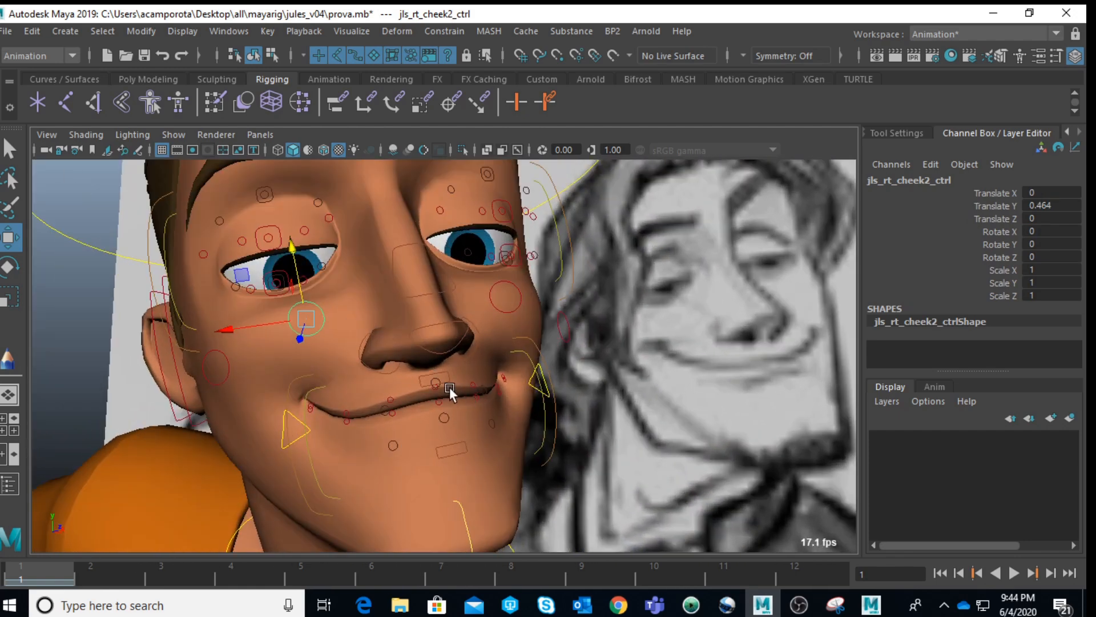
- Lower the middle upper and lower lip controls together, bringing the lower one to about 0.44 in Y
key(q)
scroll(450, 394, up, 3)
click(435, 393)
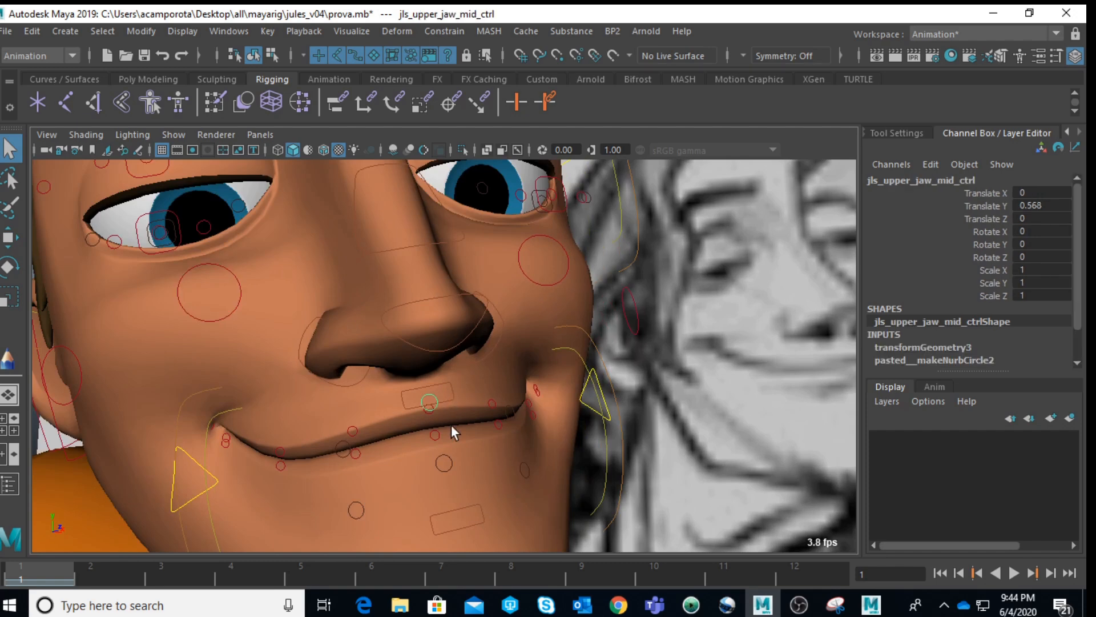
click(447, 456)
key(w)
drag(427, 406, 430, 410)
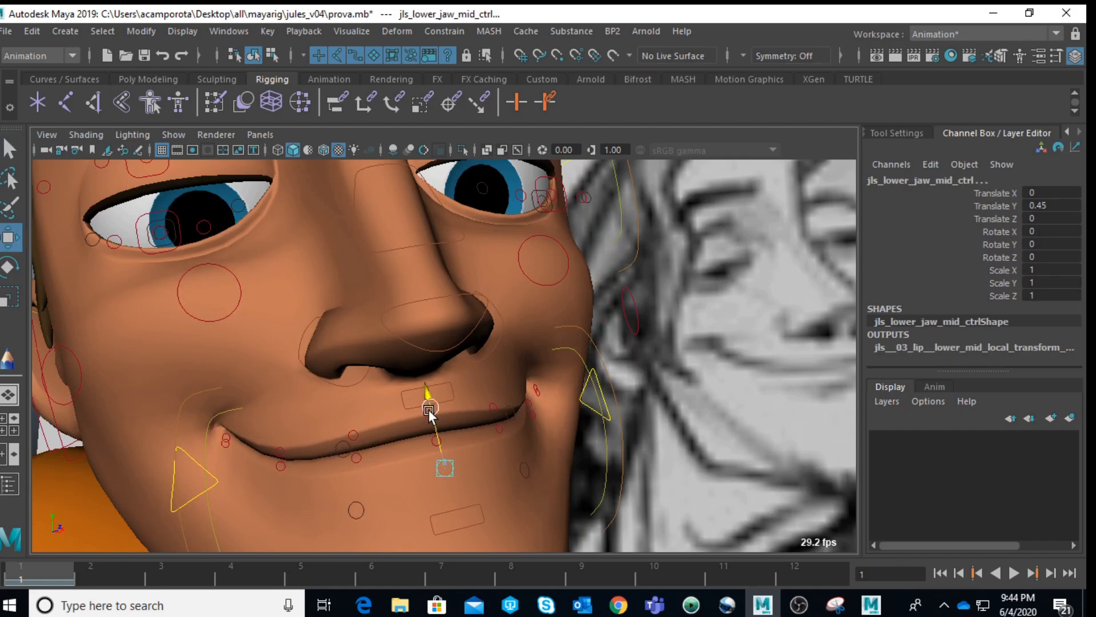
- Raise the left and right top squint controls, the right one to about 0.55 in Y
scroll(434, 399, down, 4)
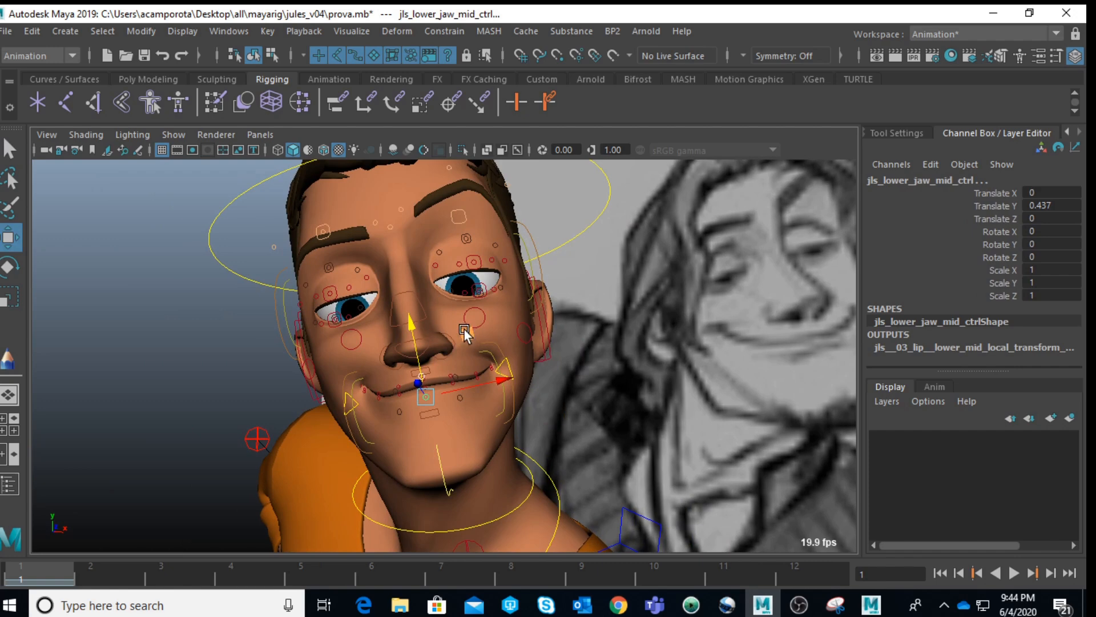
alt+drag(497, 294, 467, 359)
scroll(457, 371, up, 5)
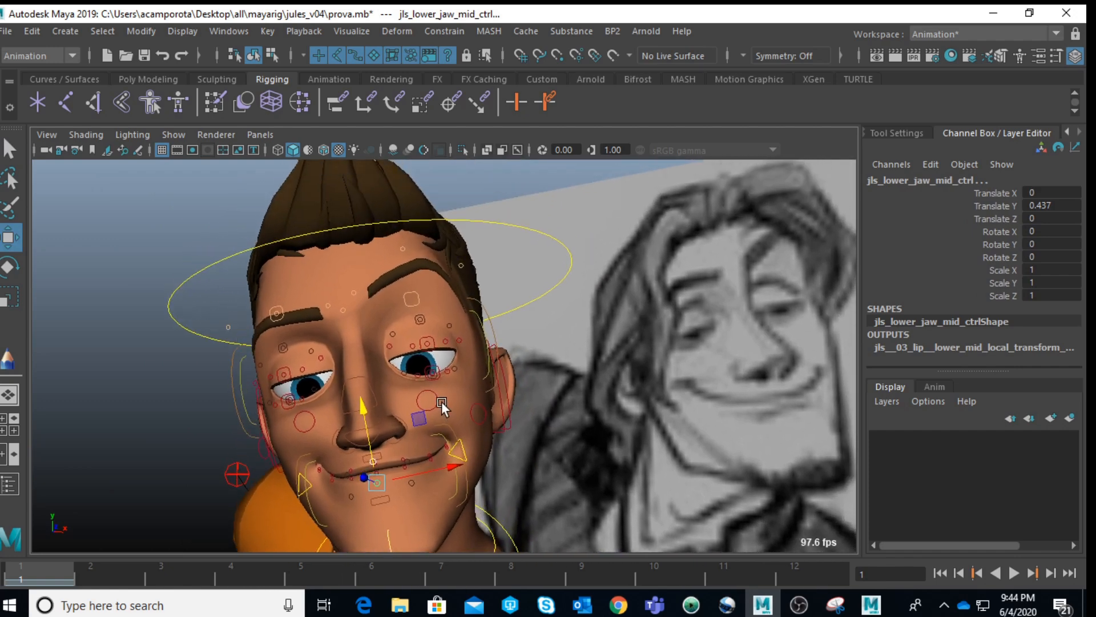
click(399, 272)
drag(400, 272, 393, 230)
alt+drag(291, 308, 165, 281)
click(181, 327)
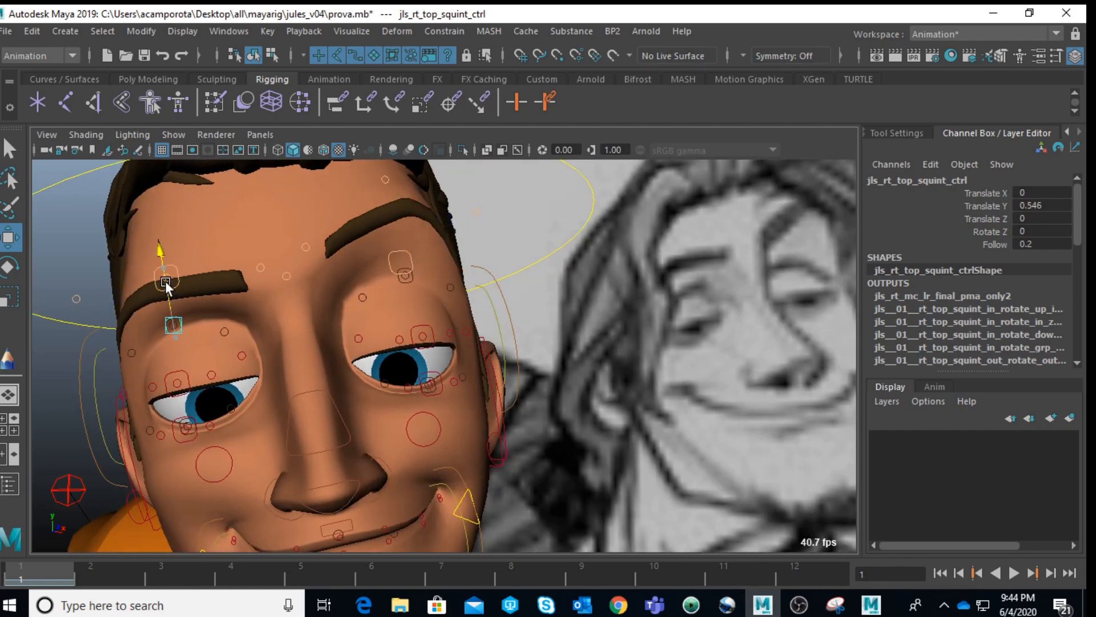
- Raise the nose master control to about 0.29 in Y
click(316, 389)
alt+drag(307, 388, 337, 394)
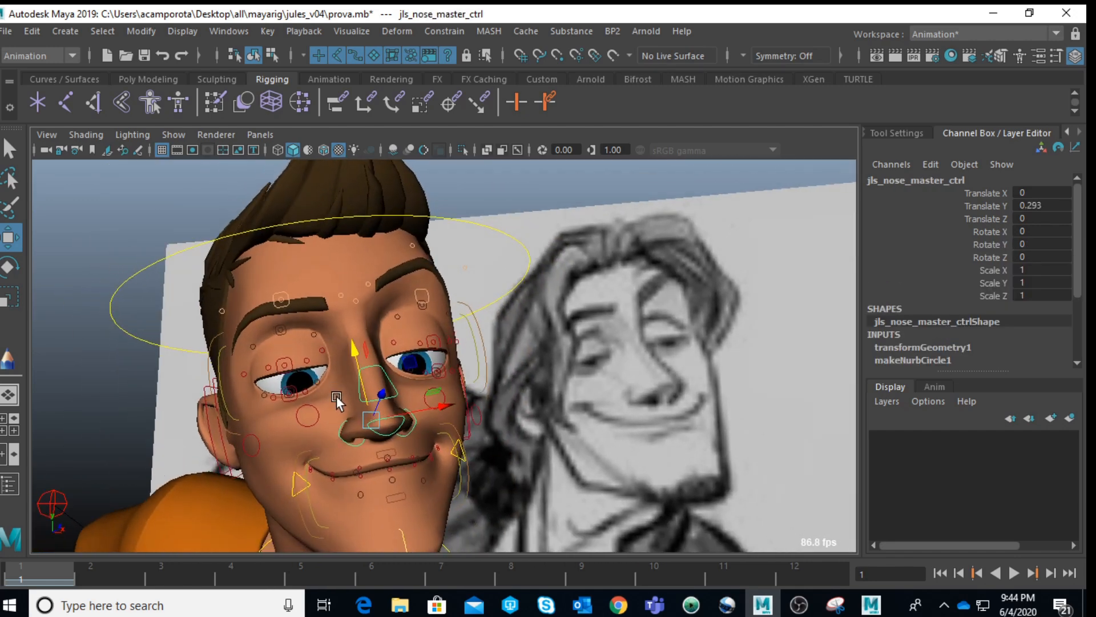
alt+right_drag(388, 393, 400, 485)
alt+middle_drag(399, 486, 343, 316)
alt+right_drag(343, 317, 319, 375)
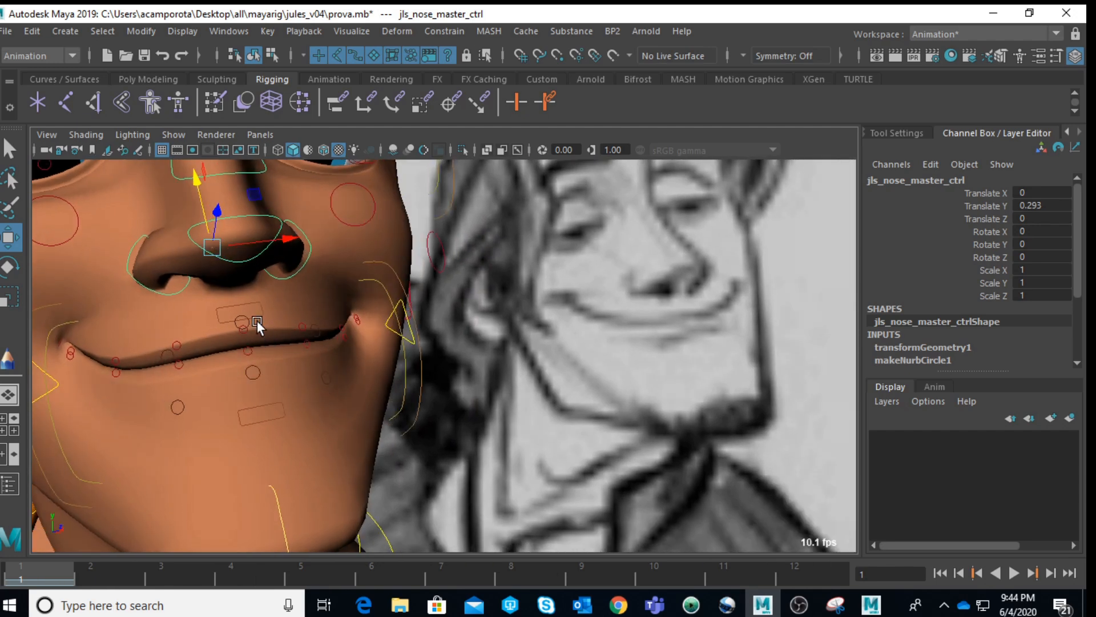
- Try rotating the upper and lower lip controls
click(256, 318)
click(279, 405)
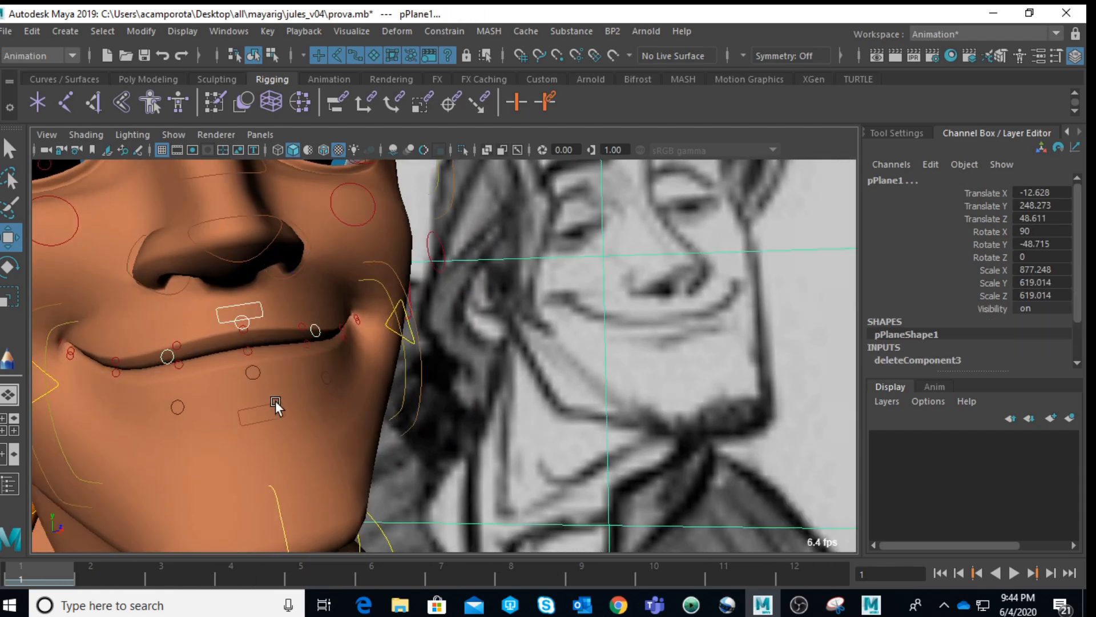
key(ctrl+z)
click(266, 405)
key(e)
mouse_move(262, 352)
mouse_down()
mouse_move(263, 365)
mouse_move(258, 355)
mouse_up()
key(ctrl+z)
key(q)
key(e)
drag(269, 392, 269, 384)
key(ctrl+z)
- Rotate the nose master control to about -6.57 degrees in X
scroll(291, 356, down, 4)
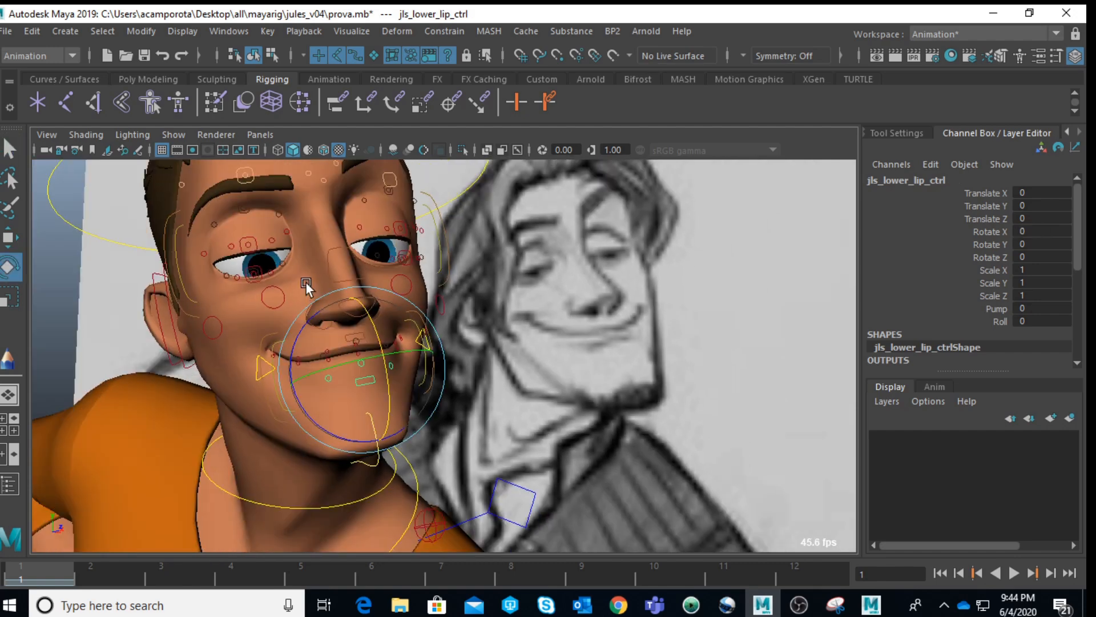
click(340, 282)
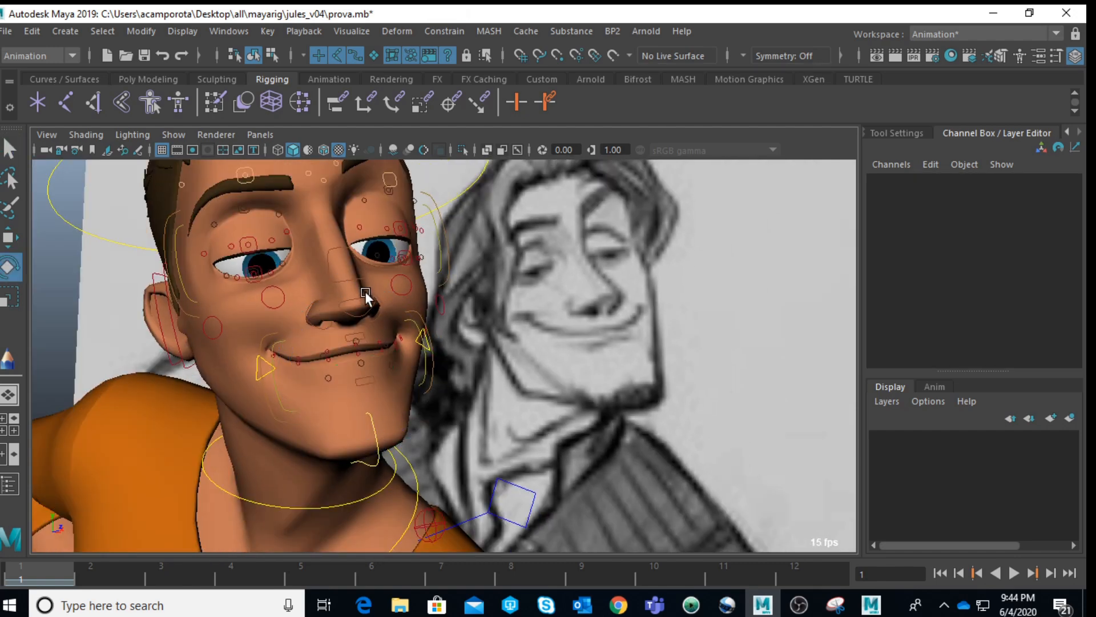
click(353, 289)
drag(352, 290, 349, 286)
scroll(348, 286, down, 4)
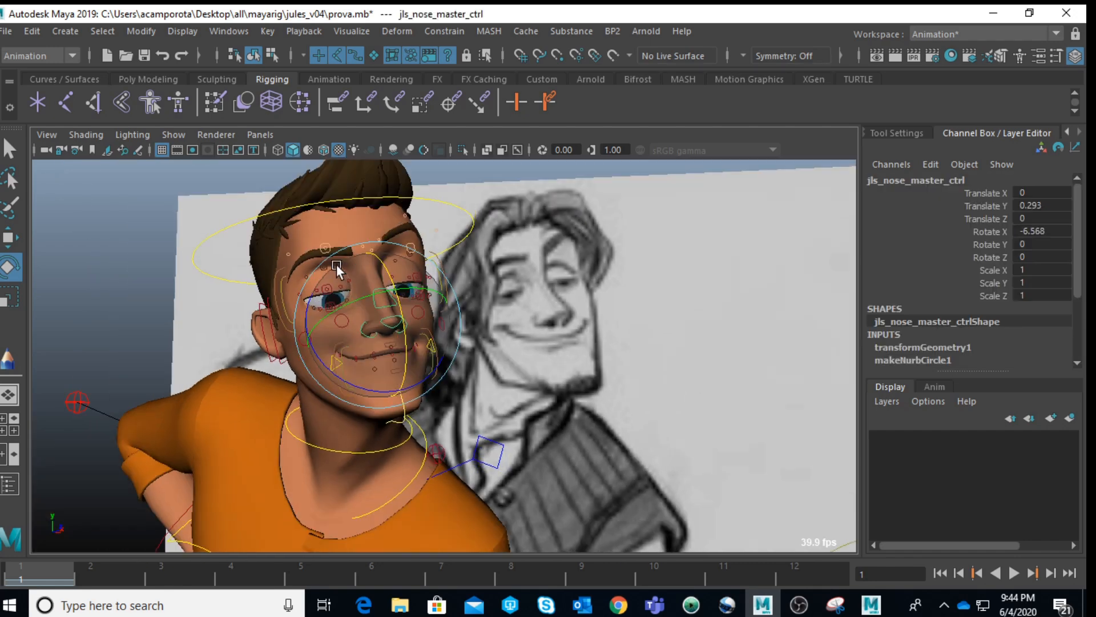
- Try adjusting the head's squash with the upper face control above the hair
alt+middle_drag(348, 285, 343, 359)
click(364, 188)
key(w)
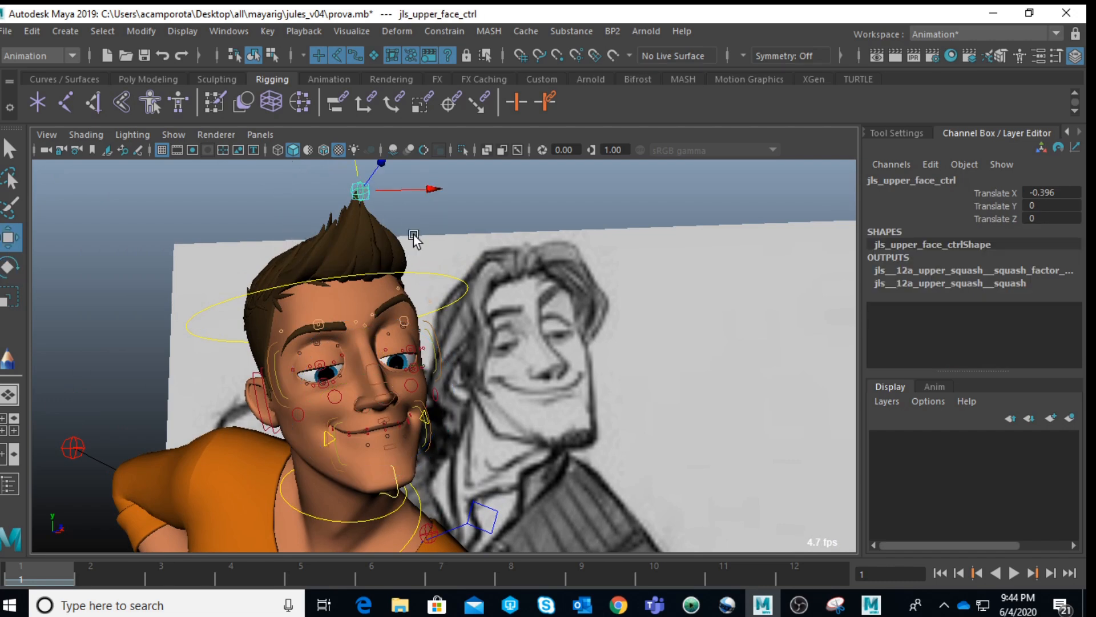
drag(423, 191, 422, 189)
drag(356, 169, 362, 178)
key(ctrl+z)
- Reset the lower face control's X, Y and Z translation to 0
click(436, 525)
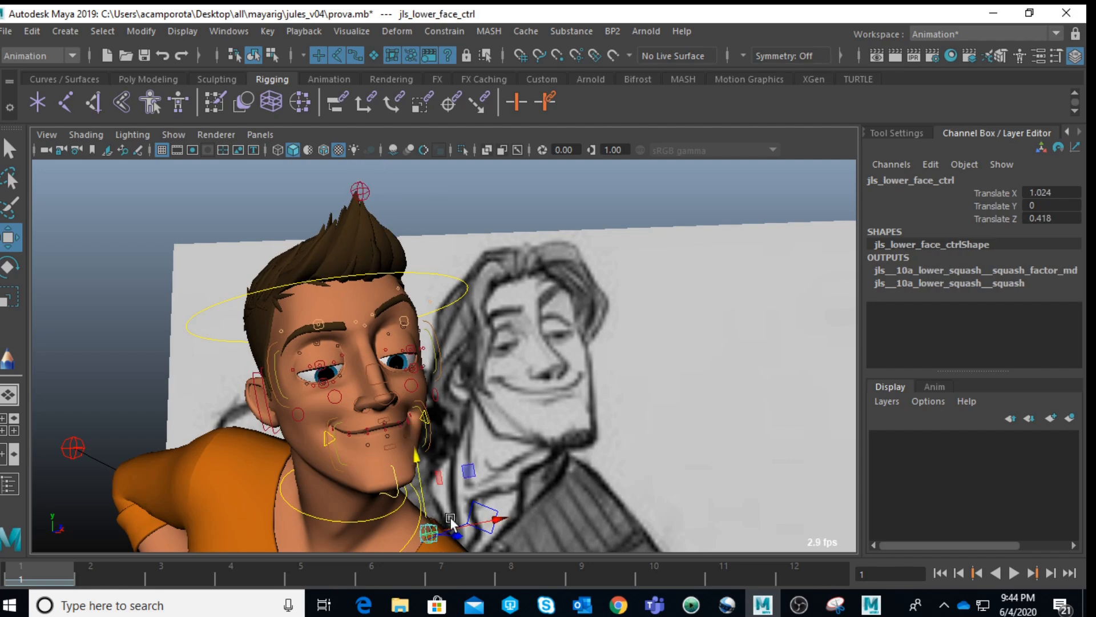
drag(1062, 192, 1068, 219)
double_click(1068, 219)
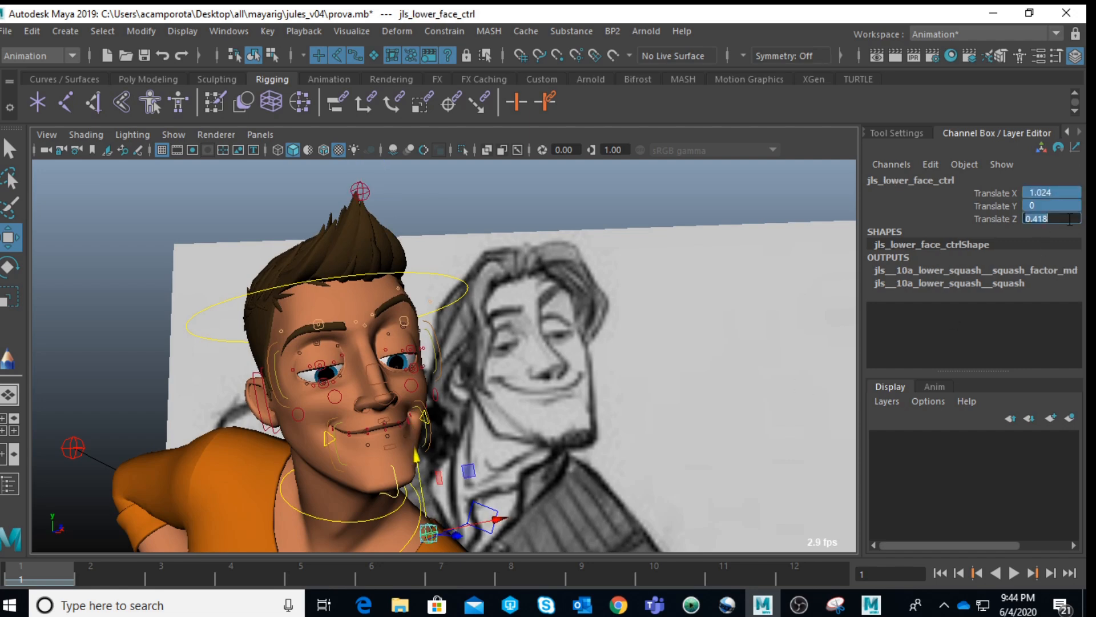
key(Return)
text(0)
key(Return)
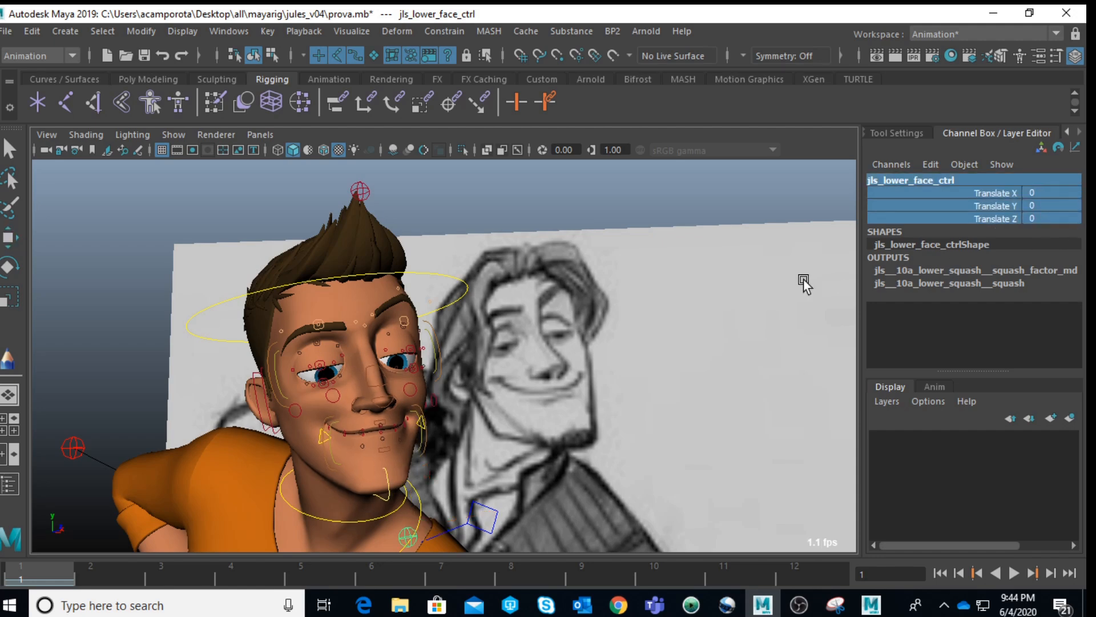
- Shift the lower face control sideways along X to offset the jaw
alt+drag(631, 300, 535, 345)
alt+drag(489, 399, 466, 473)
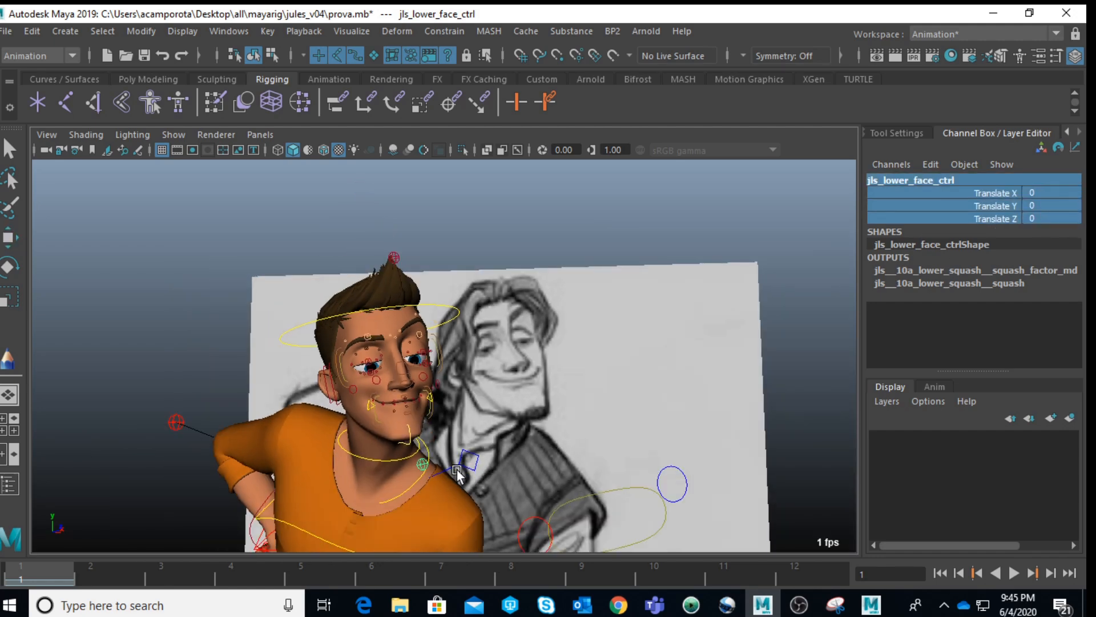
key(w)
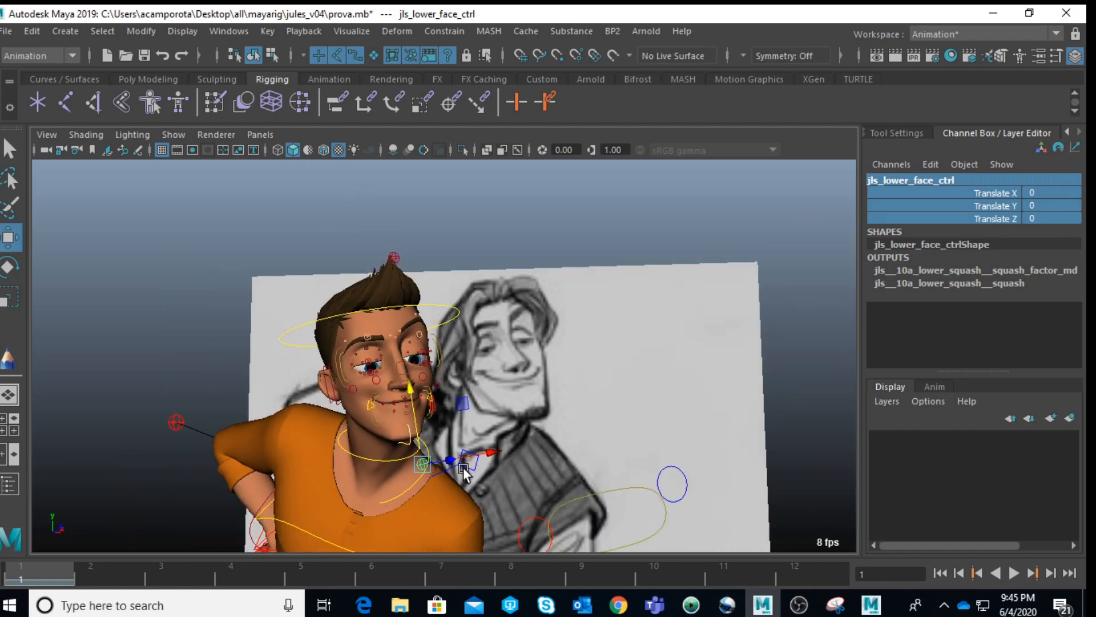
drag(483, 455, 501, 451)
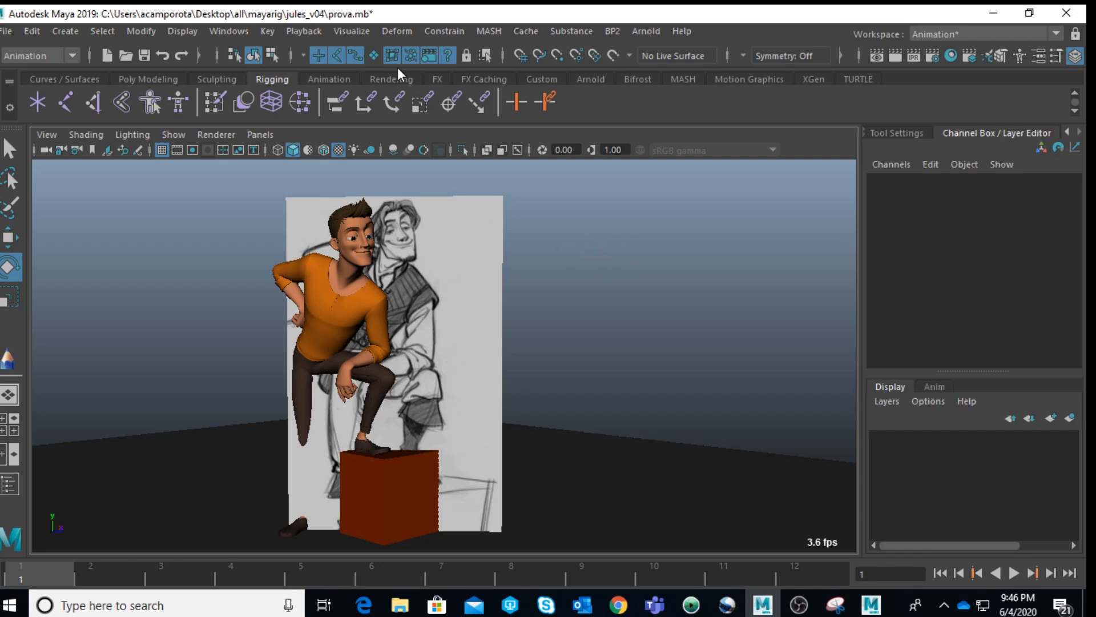
- Move the reference image plane beside the character to about 68.02 in X and 140.46 in Z, and deselect it
click(443, 235)
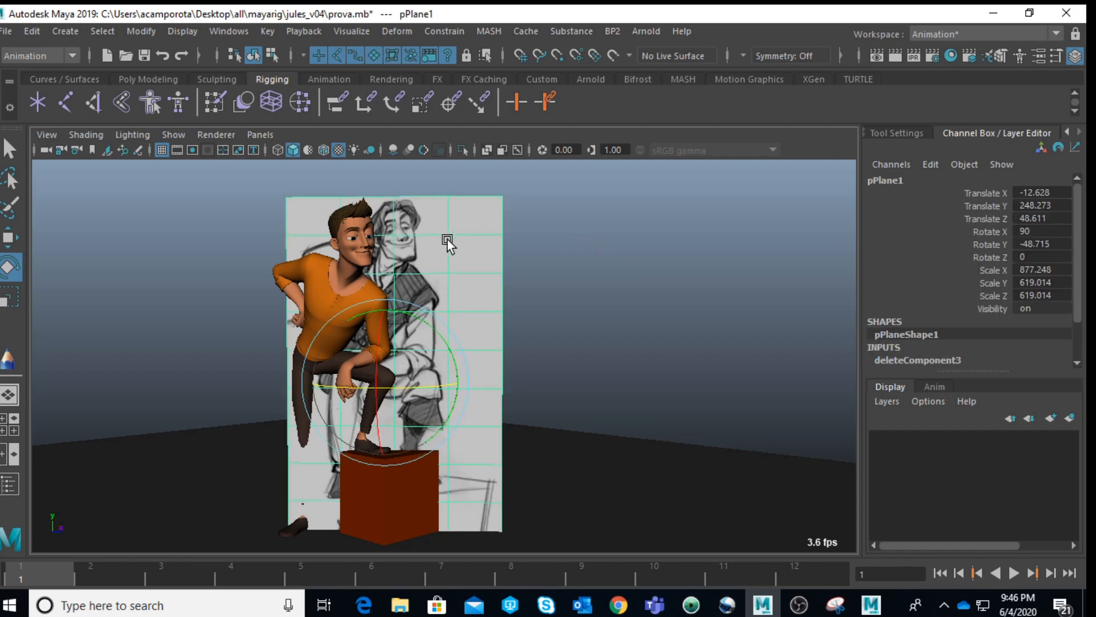
key(w)
drag(477, 383, 698, 381)
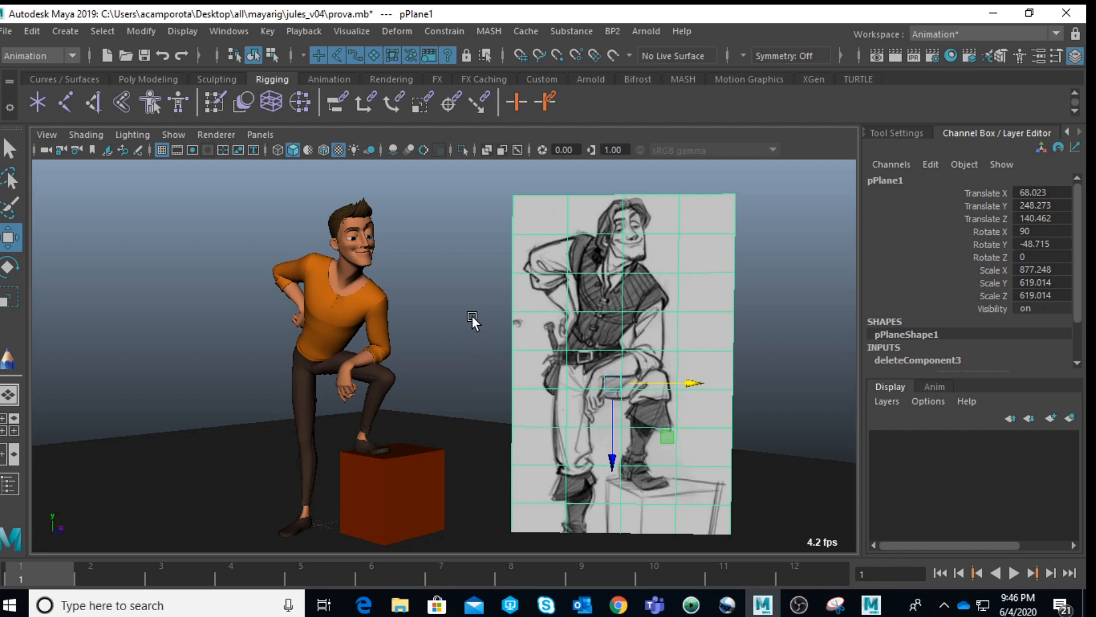
click(436, 291)
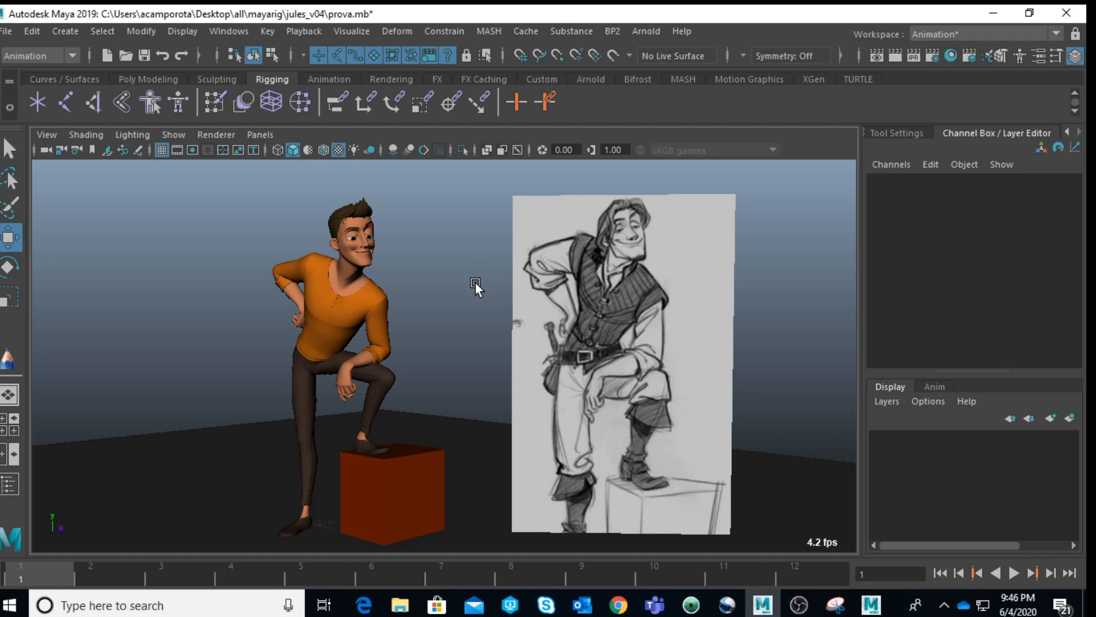
- Shift the left arm IK control to about -80.2 in X and 49 in Z to reposition the hand on the knee, and deselect it
key(space)
key(space)
alt+right_drag(542, 261, 416, 333)
alt+middle_drag(449, 301, 446, 228)
alt+right_drag(435, 261, 474, 261)
alt+drag(429, 303, 461, 305)
scroll(457, 311, up, 6)
click(410, 327)
key(space)
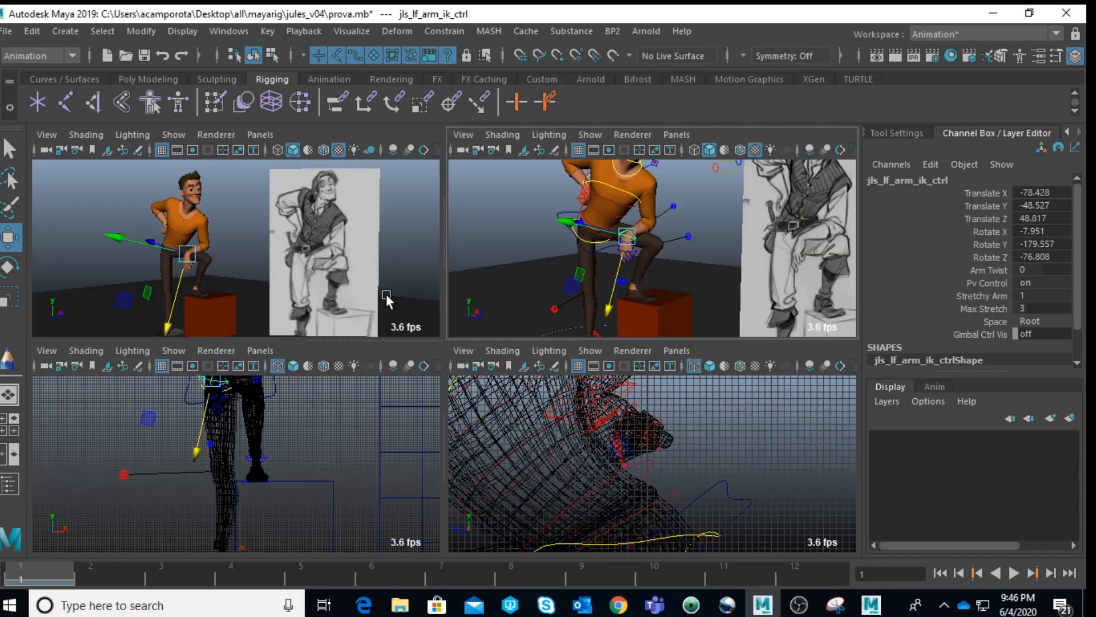
key(space)
key(space)
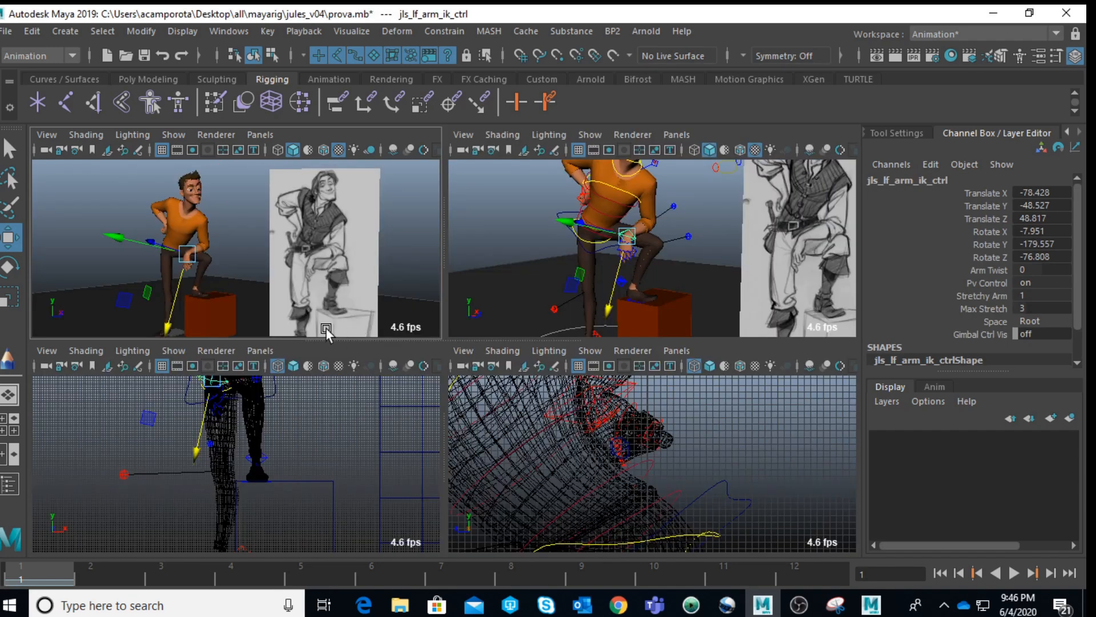
key(space)
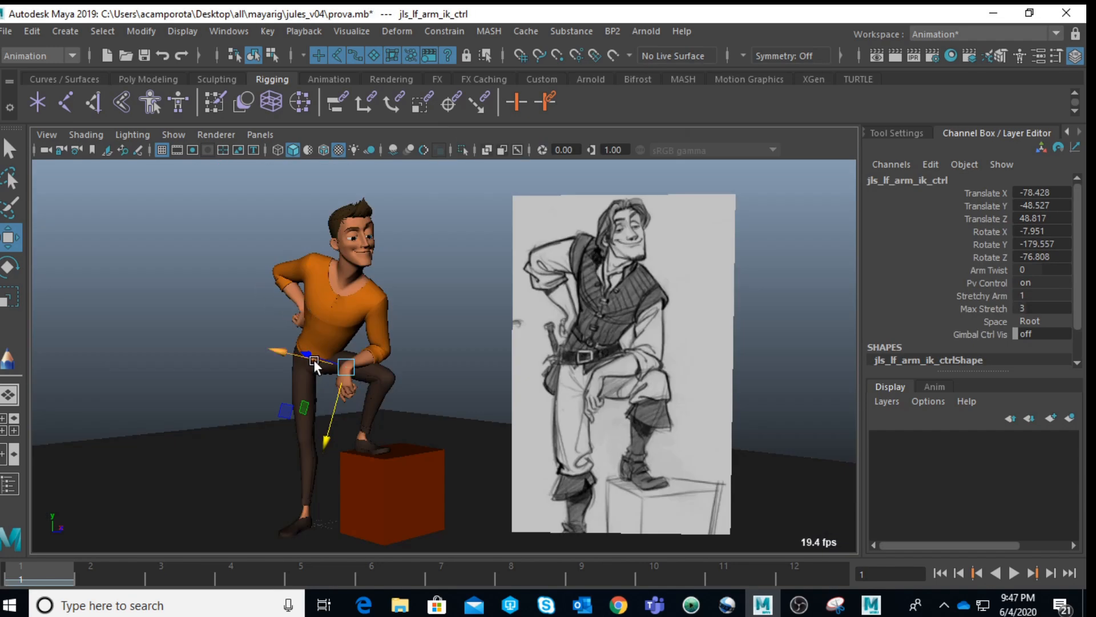
drag(240, 364, 196, 361)
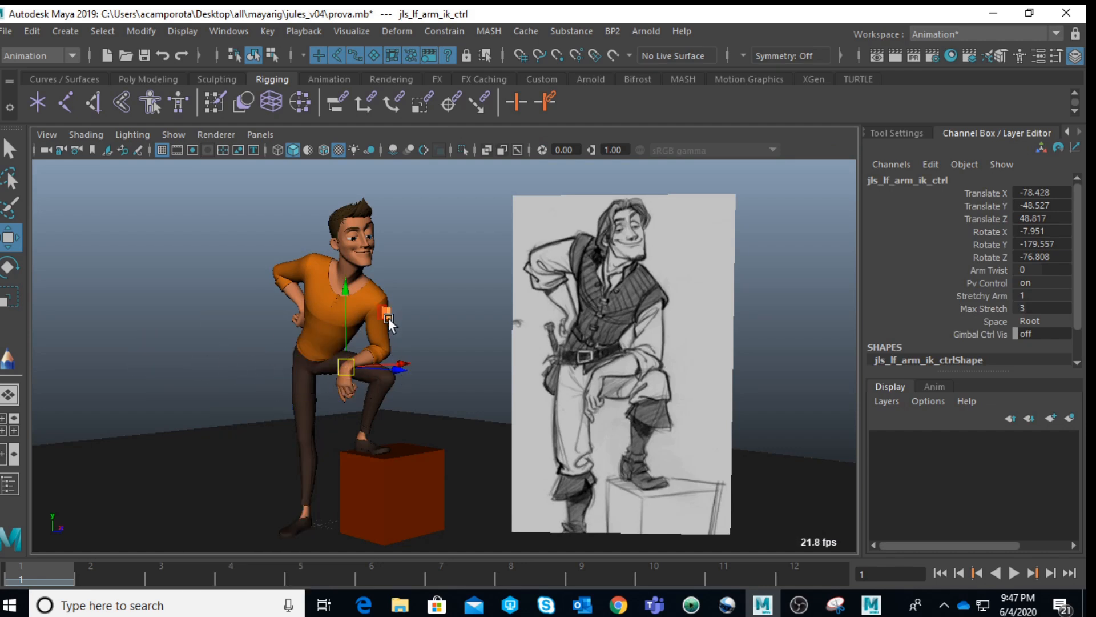
drag(409, 361, 404, 358)
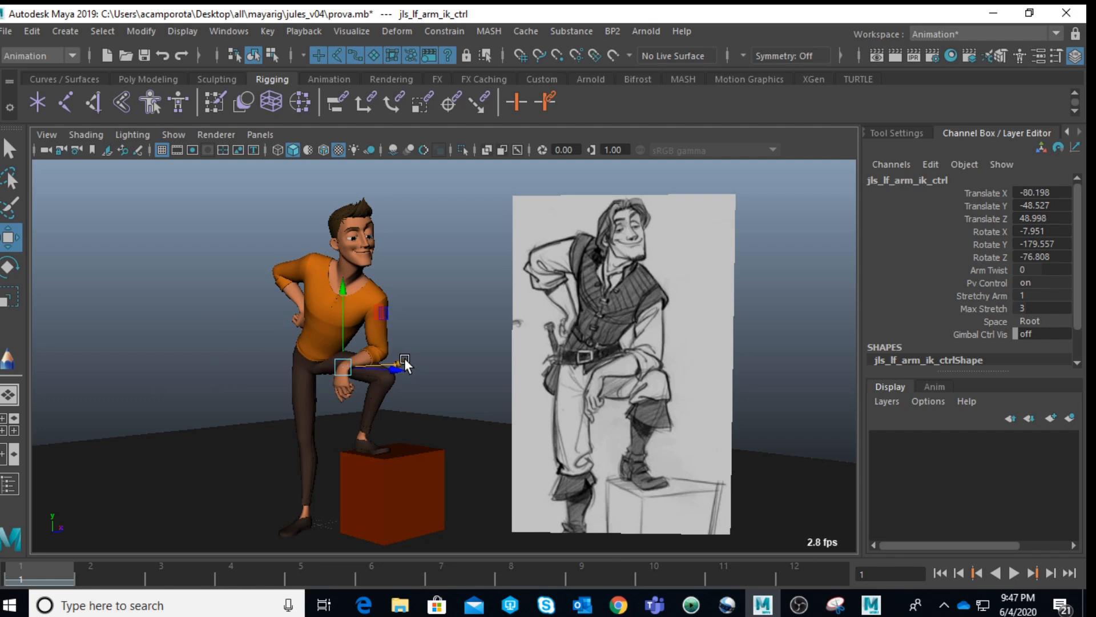
click(458, 312)
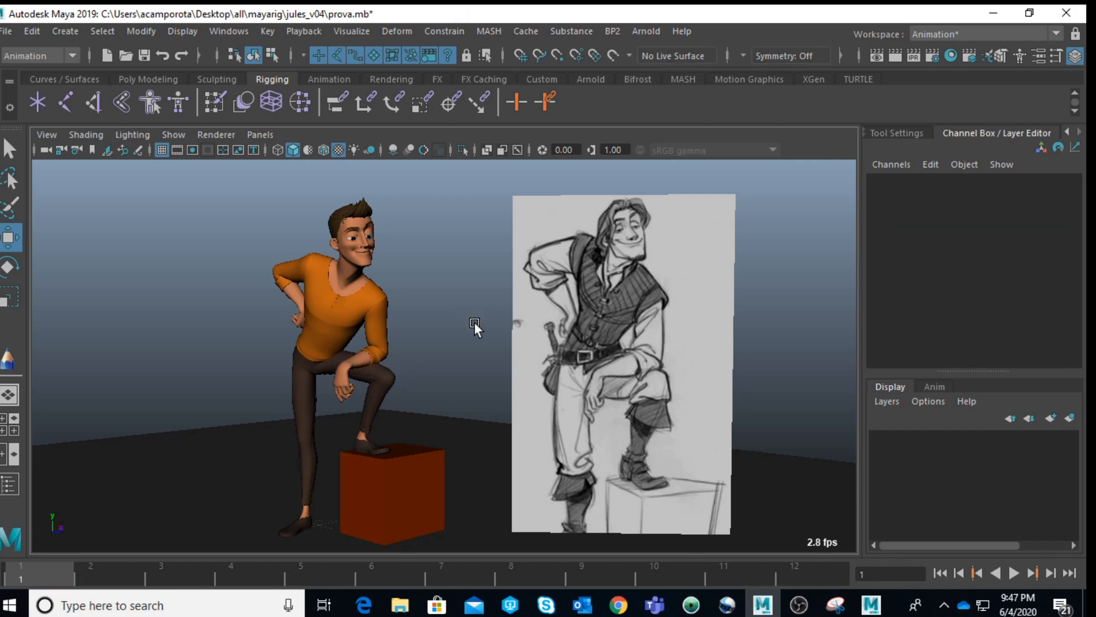
click(612, 308)
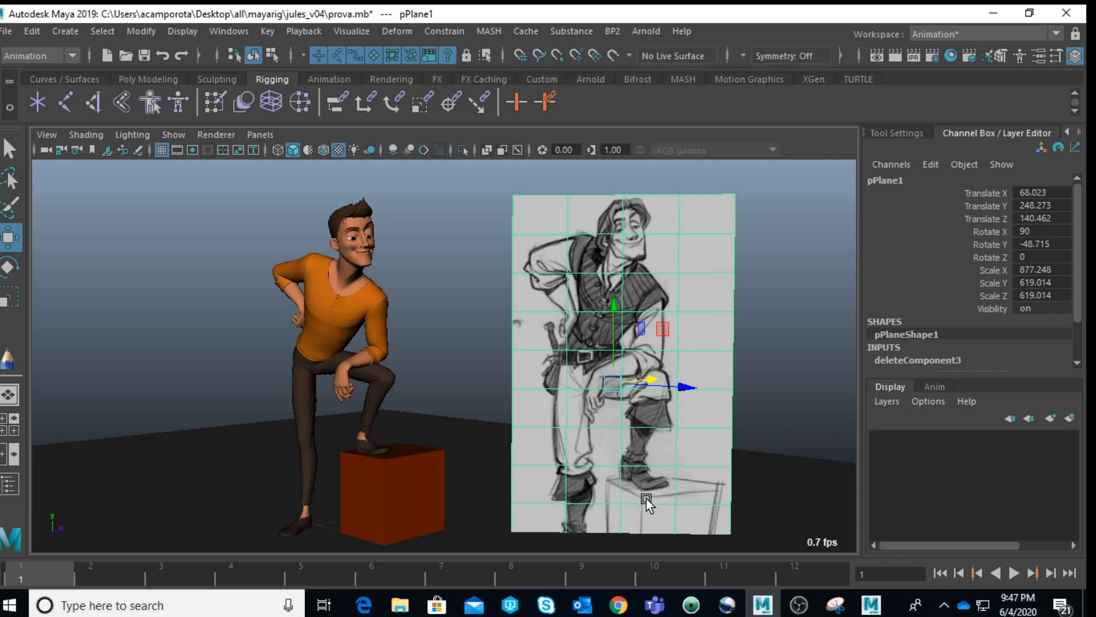
click(452, 427)
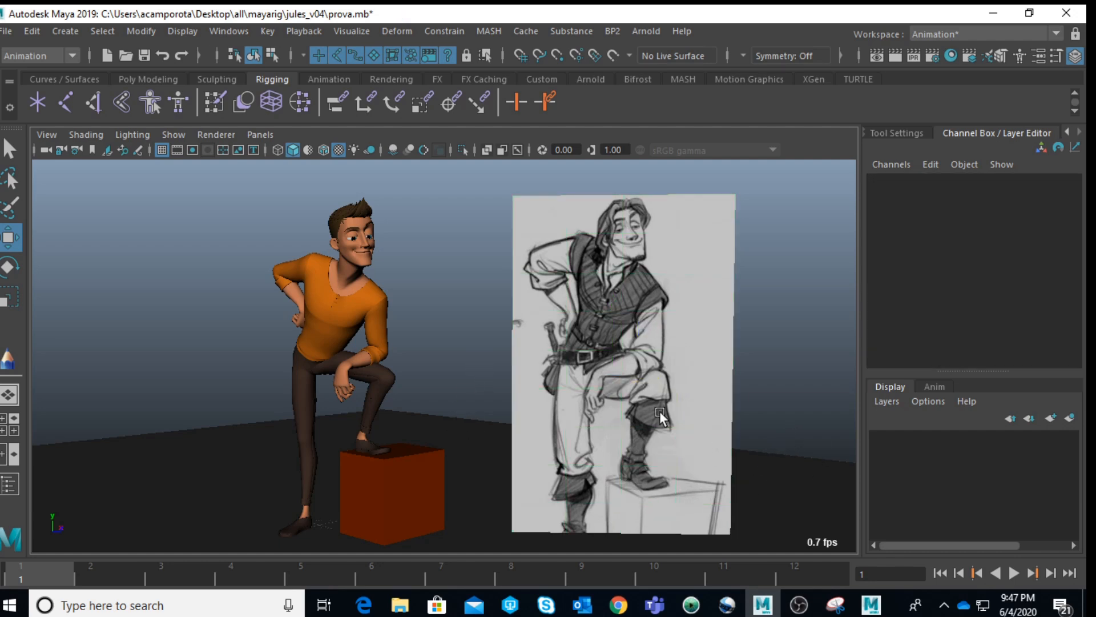
- Switch the red box to edge editing and pull its front vertical edge outward along X
click(405, 471)
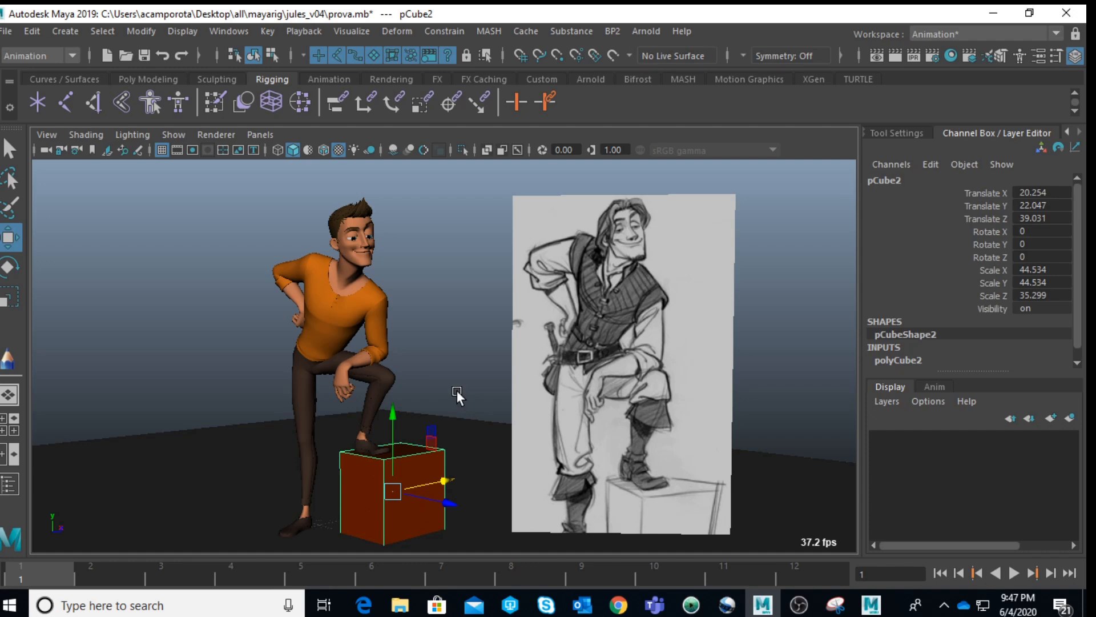
key(space)
key(space)
alt+drag(519, 363, 447, 382)
right_drag(447, 382, 468, 145)
click(441, 370)
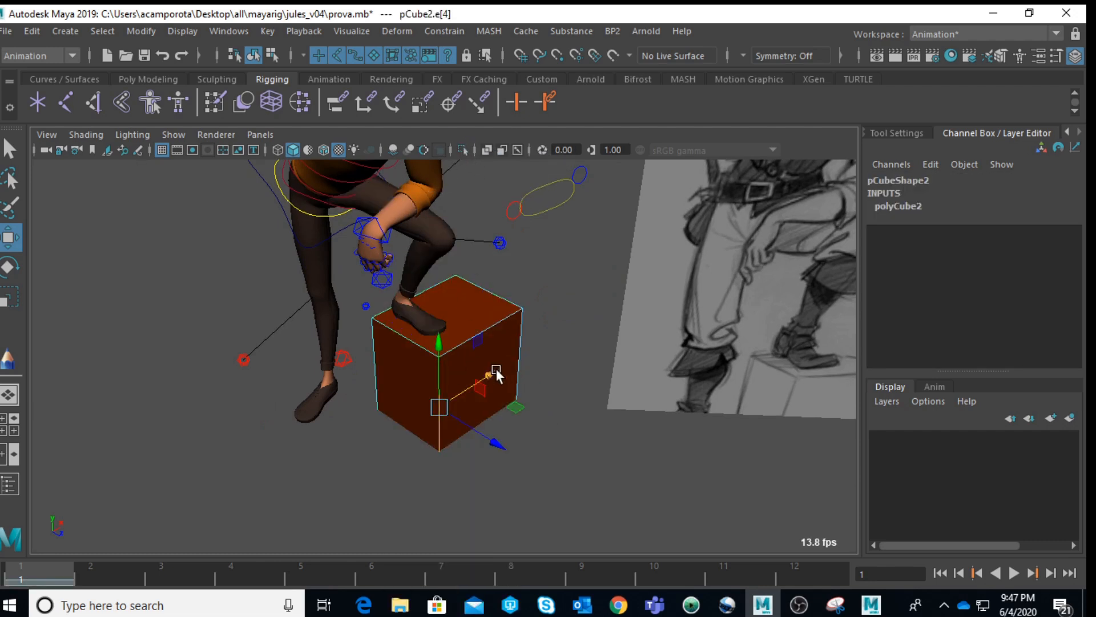
click(521, 330)
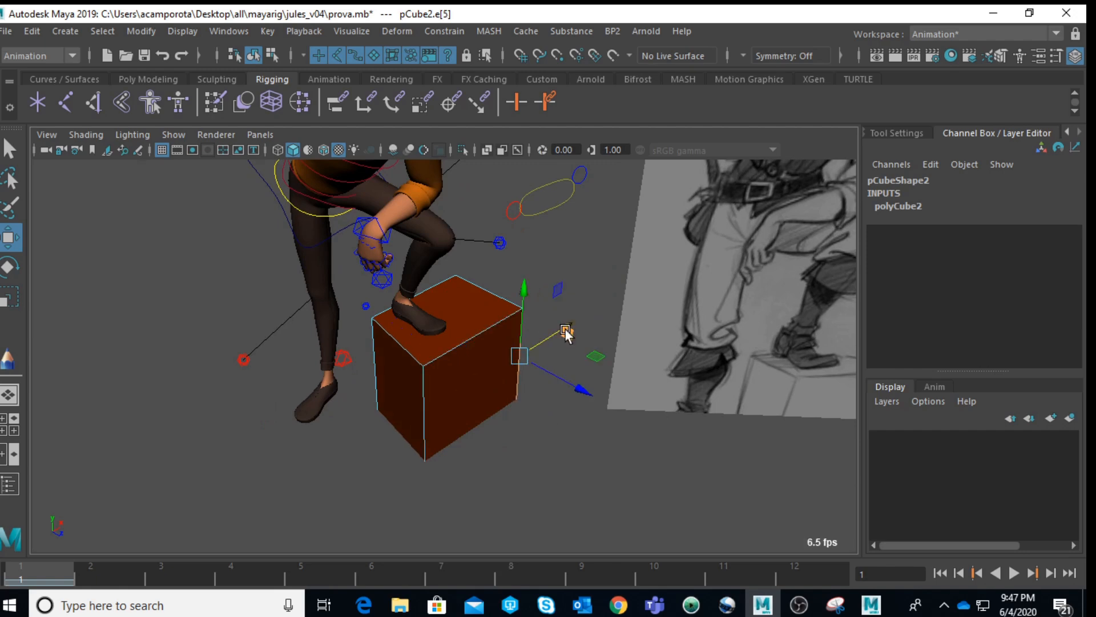
- Adjust the red box's other vertical edges to match the sketched box's perspective, and return it to object mode
drag(562, 323, 325, 215)
key(ctrl+z)
click(481, 366)
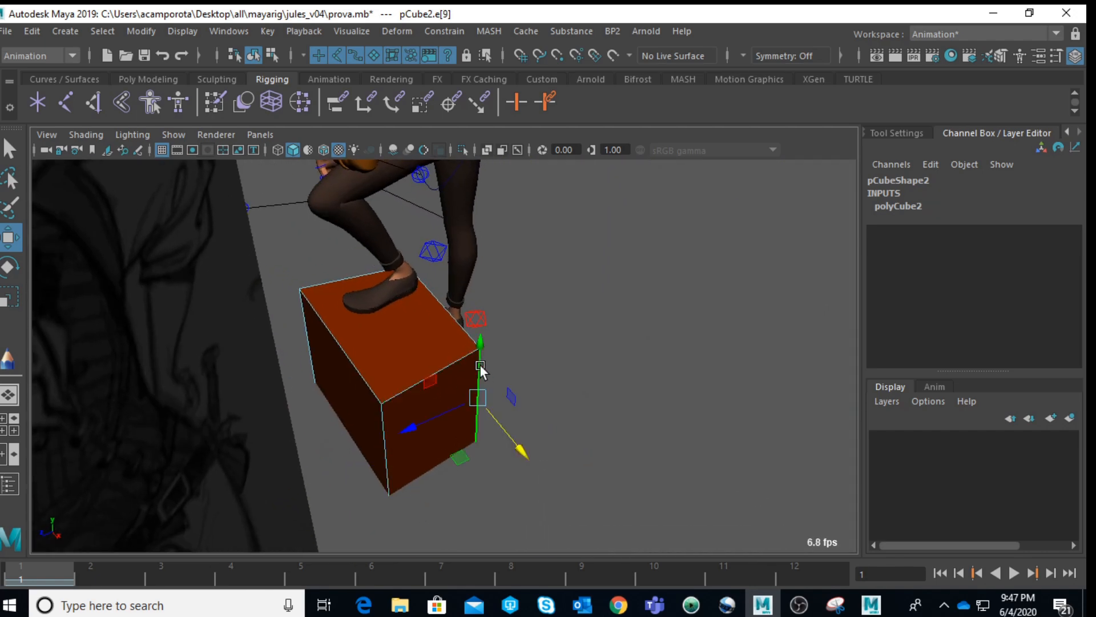
alt+drag(519, 443, 570, 420)
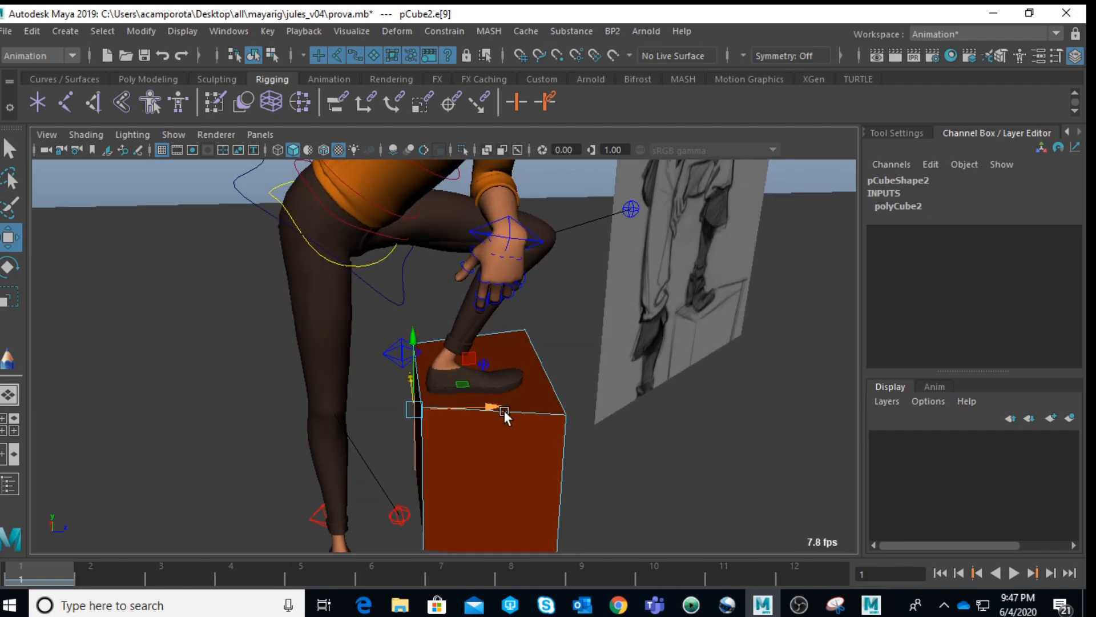
key(space)
key(space)
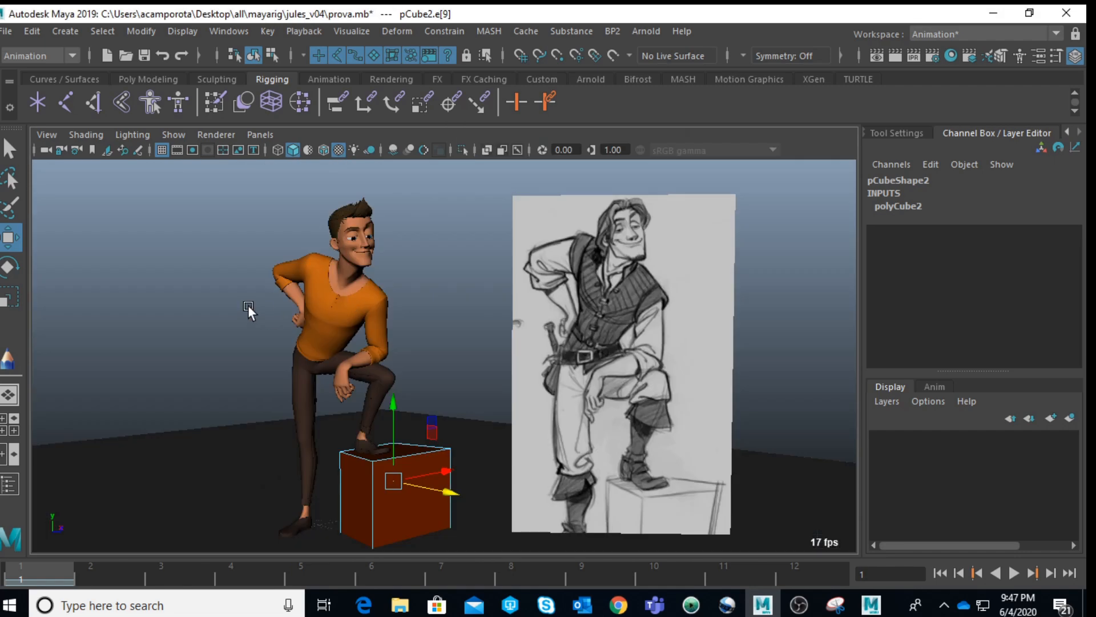
click(250, 307)
drag(501, 356, 502, 358)
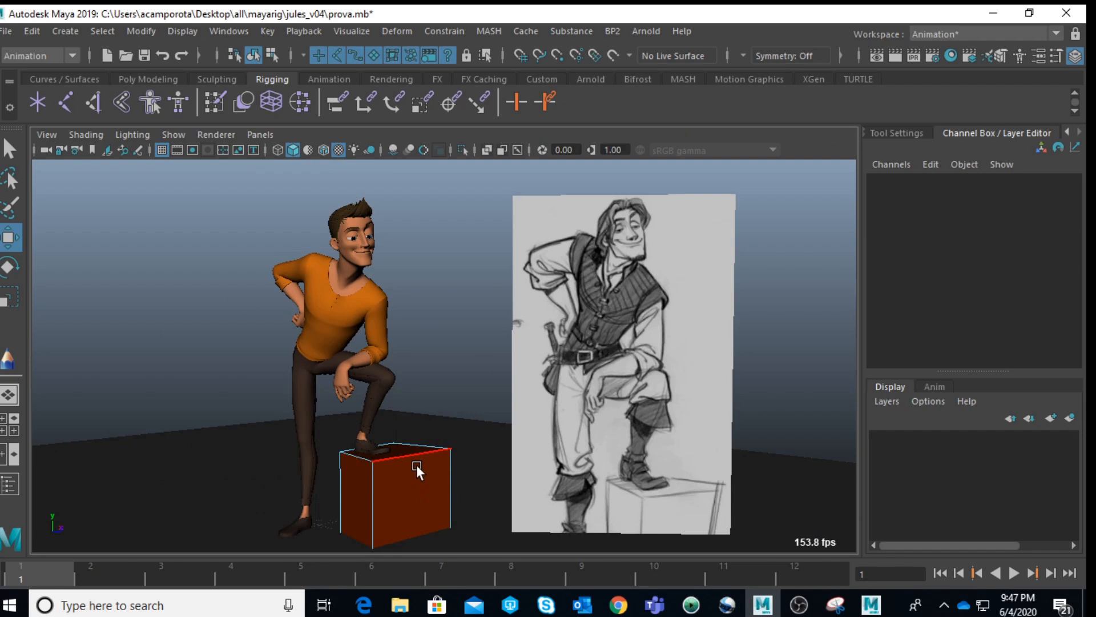
click(380, 491)
click(465, 342)
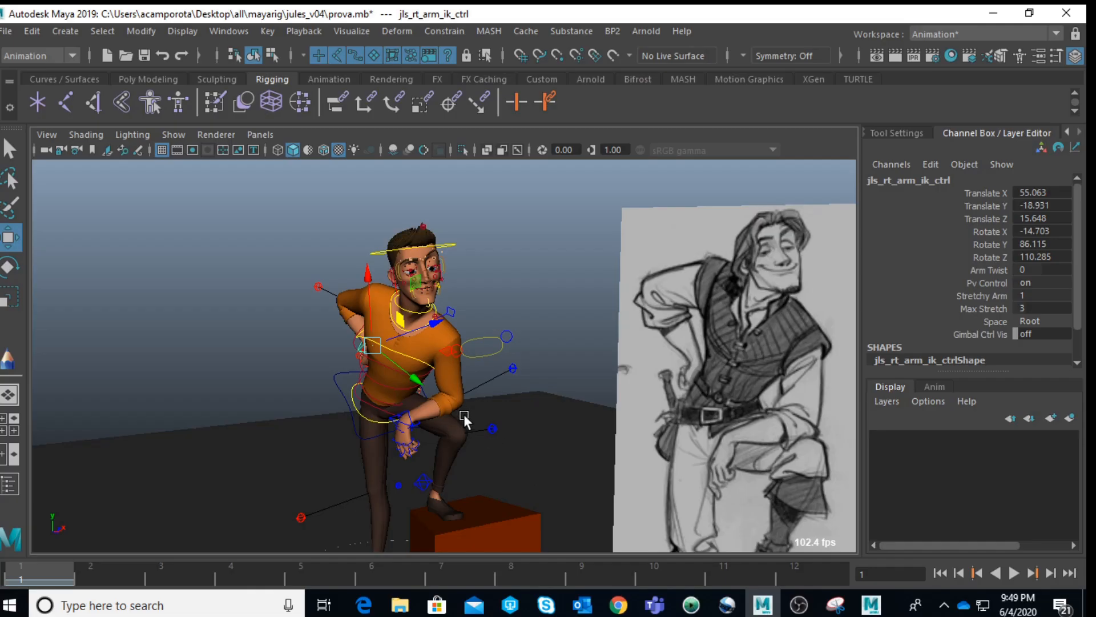
- Move the right arm IK control at the hip to about 56.4 in X, -23.2 in Y and 12.8 in Z
scroll(464, 413, up, 5)
drag(222, 429, 334, 403)
scroll(231, 418, up, 4)
drag(426, 248, 408, 278)
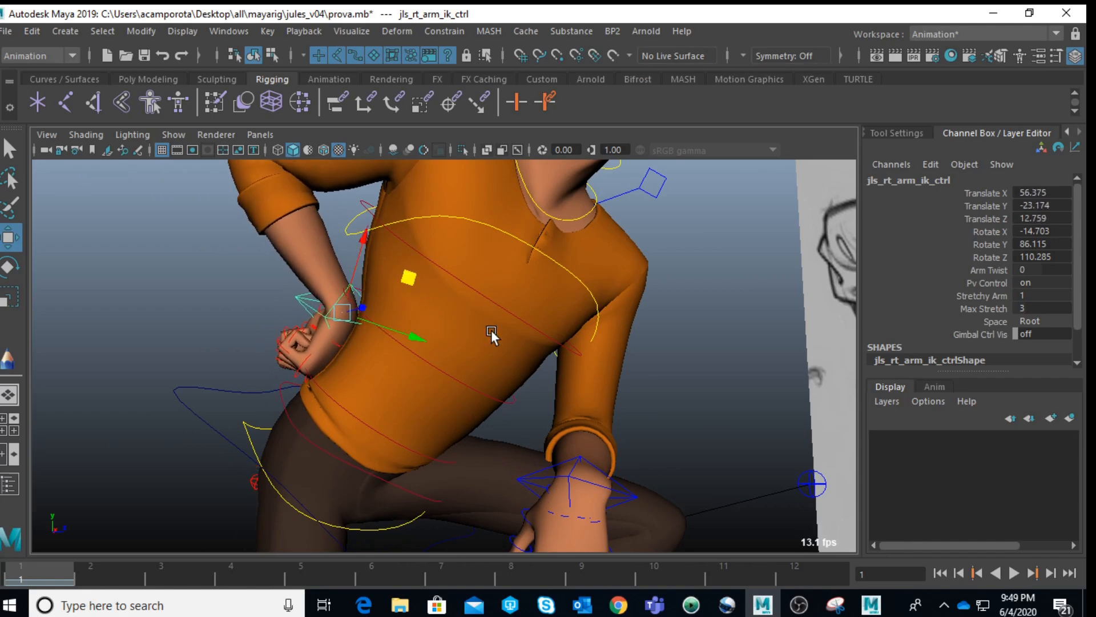
alt+drag(463, 316, 391, 374)
scroll(393, 374, down, 3)
- Nudge the right arm IK control slightly along its axes in the comparison view to refine the hand-on-hip pose, and deselect it
key(space)
key(space)
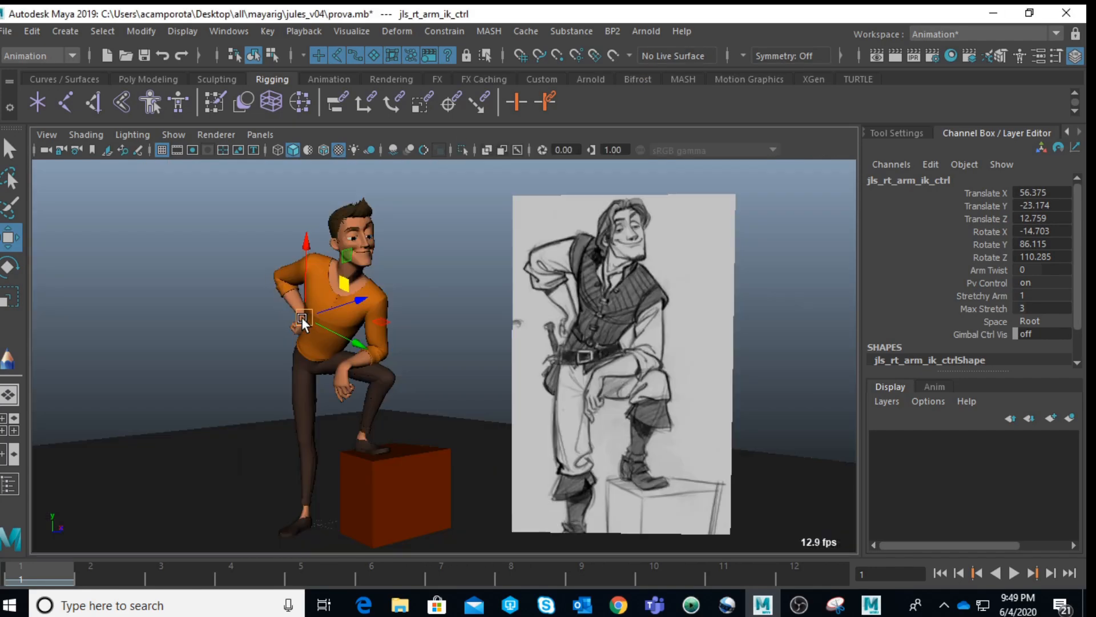
drag(345, 336, 335, 340)
drag(310, 260, 311, 264)
click(472, 286)
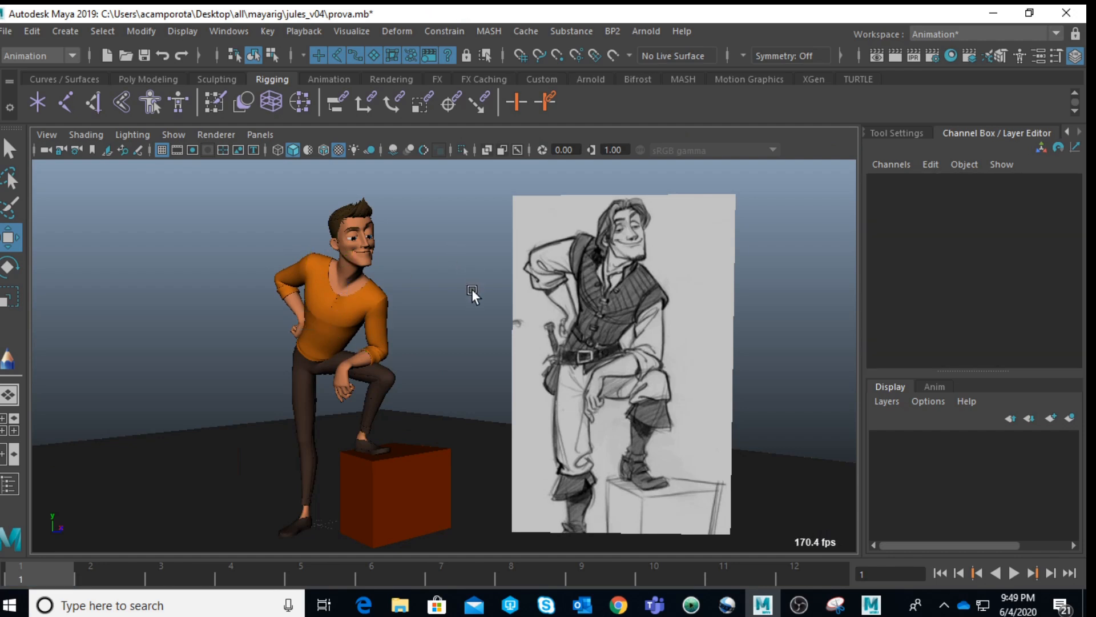